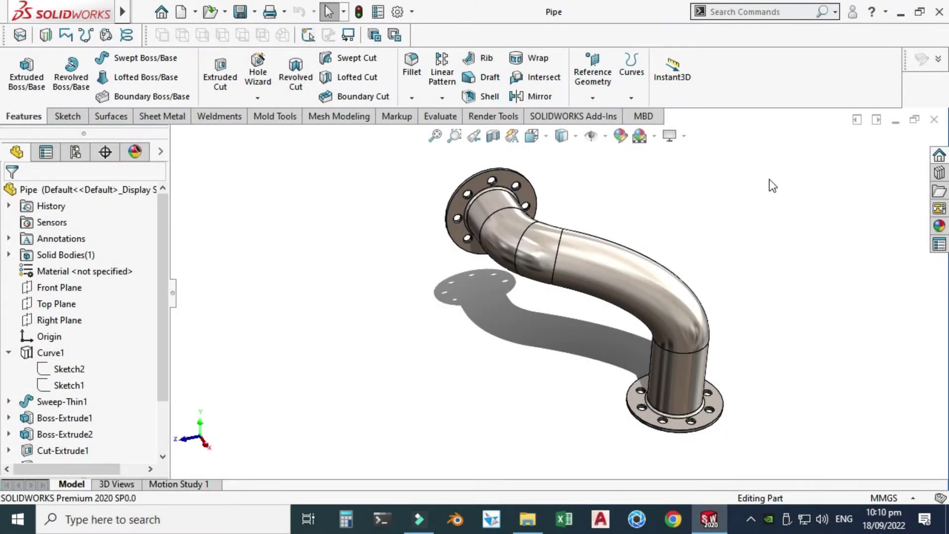
right_click(769, 179)
left_click(815, 240)
left_click_drag(815, 239, 681, 393)
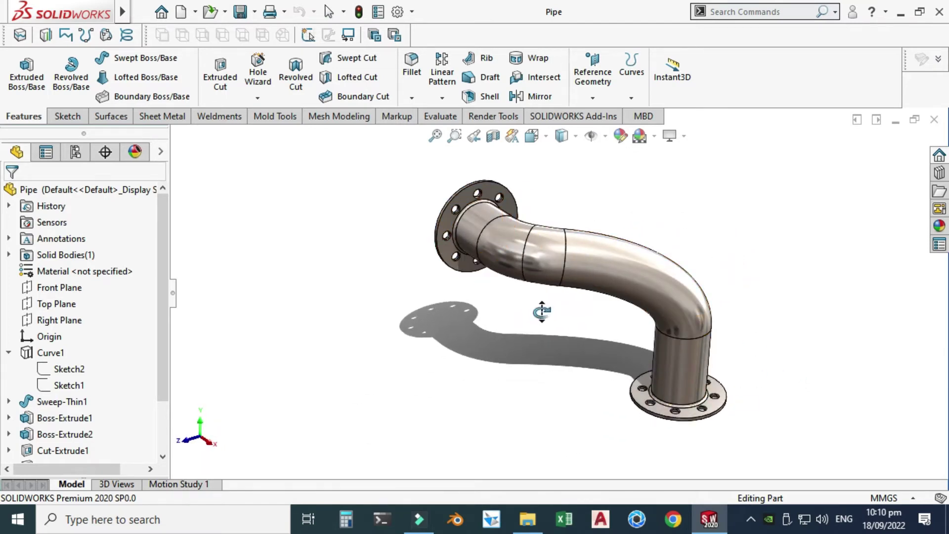
left_click_drag(581, 298, 683, 271)
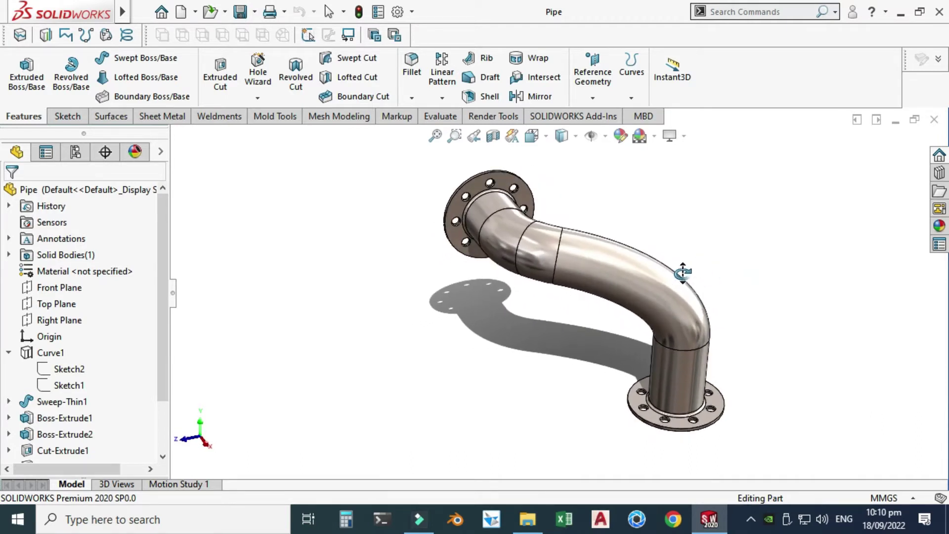
left_click(329, 12)
Create a new document from the Part template
left_click(196, 12)
left_click(200, 32)
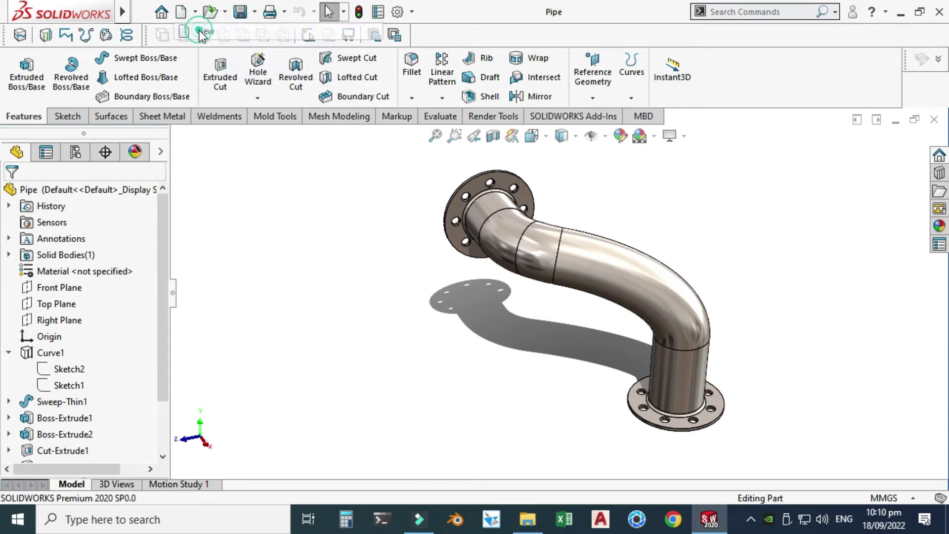
left_click(76, 113)
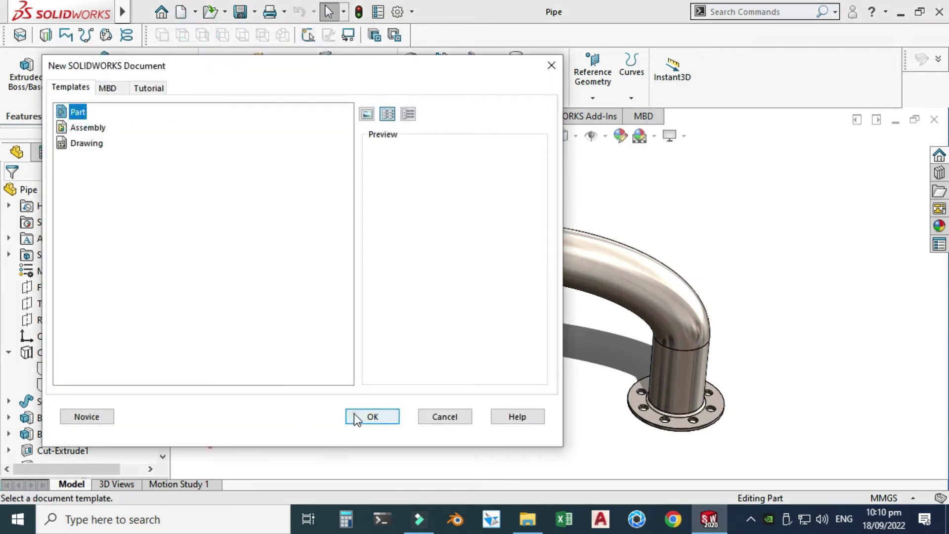
left_click(371, 416)
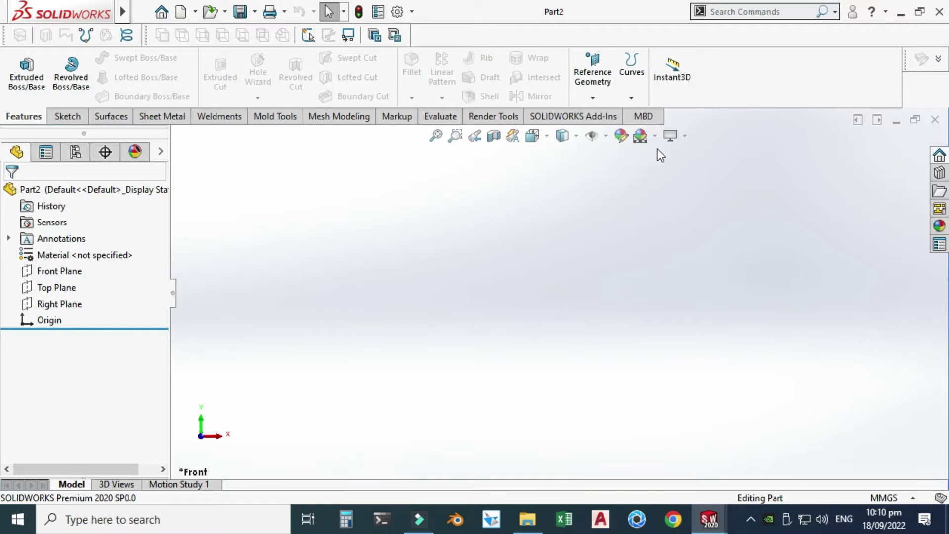
Change the scene to a plain white background and check the document's unit system options
left_click(655, 136)
left_click(708, 35)
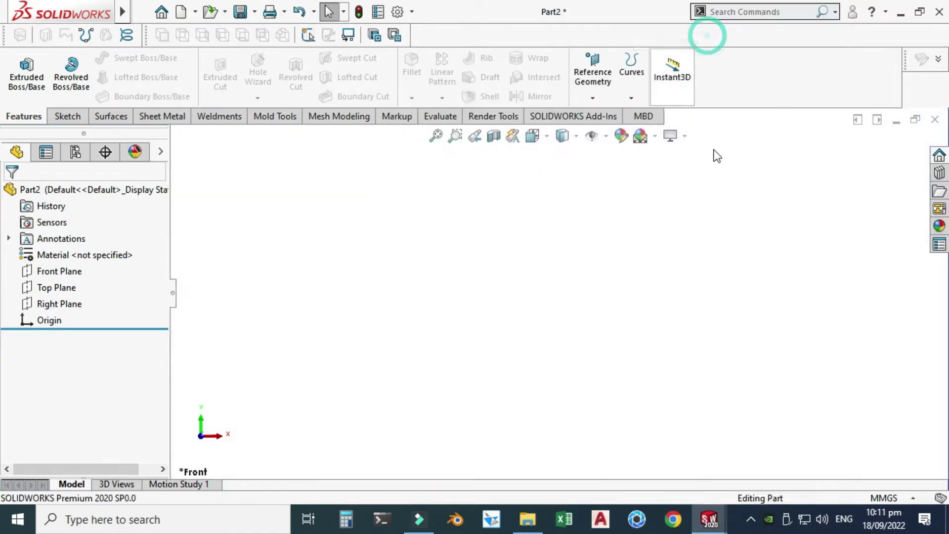
left_click(885, 497)
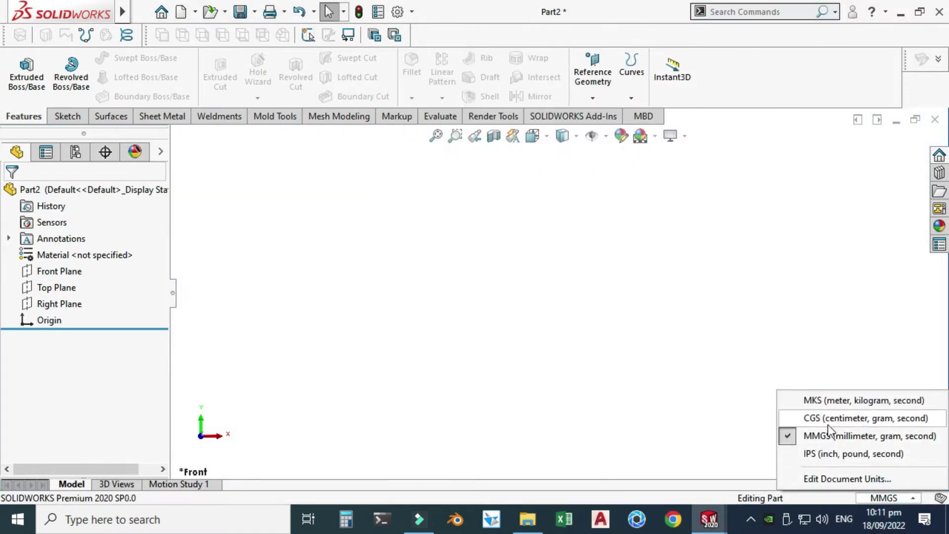
left_click(663, 317)
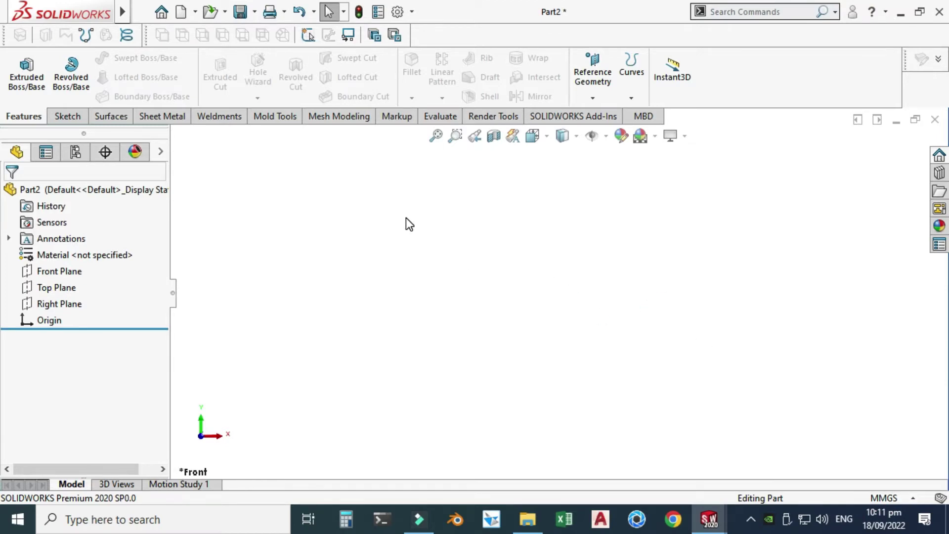
On the Front Plane, sketch a vertical line about 61 mm up from the origin and a horizontal line about 72 mm leftward from its top
left_click(59, 271)
left_click(94, 258)
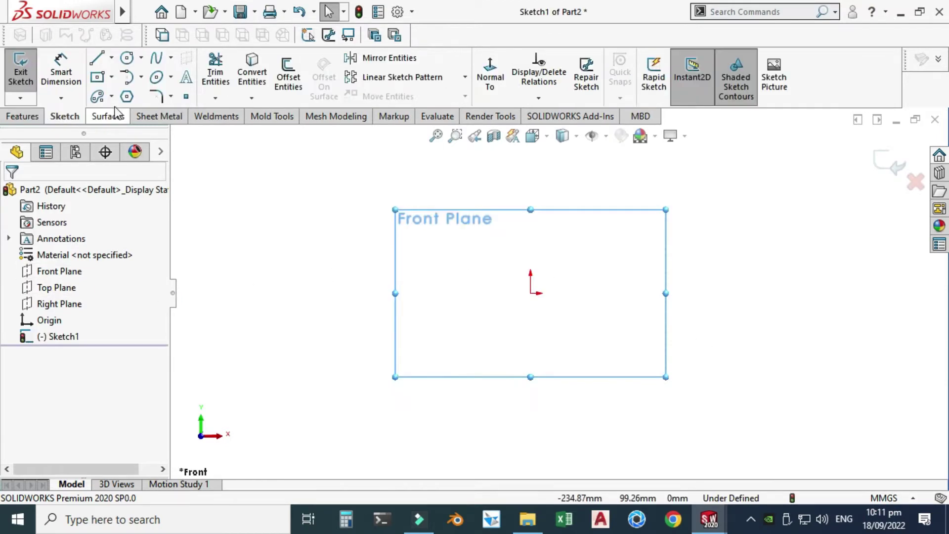
left_click(97, 58)
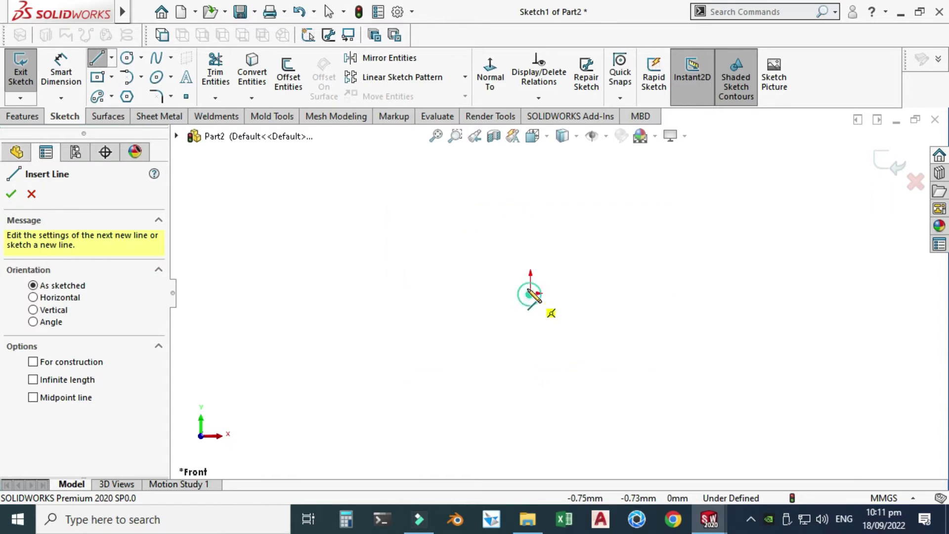
left_click(531, 293)
left_click(531, 200)
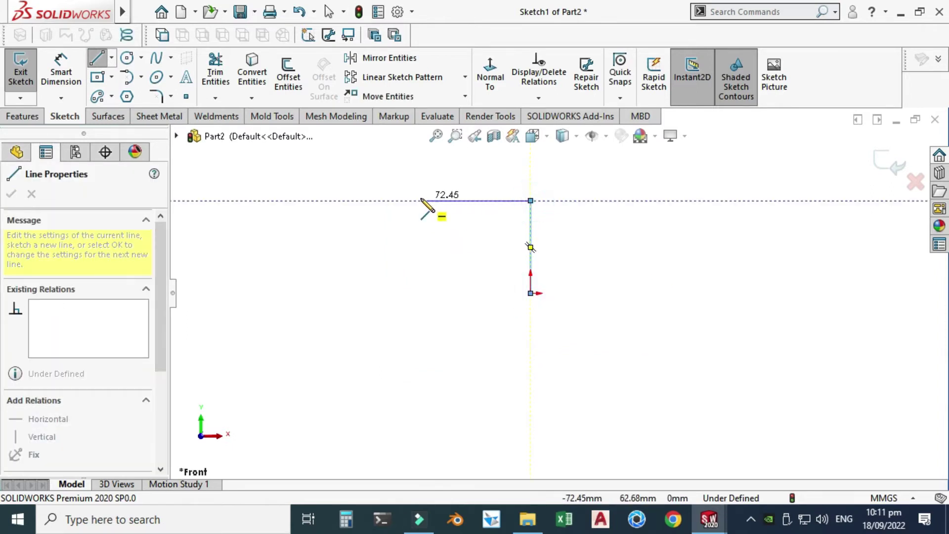
left_click(421, 200)
key("Escape")
scroll(423, 173, "down", 1)
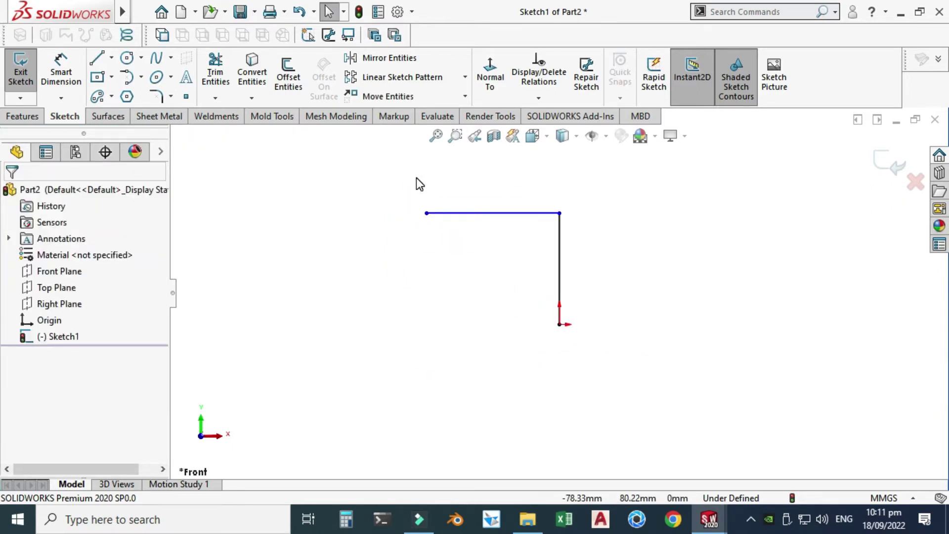
Dimension the vertical line's length to 100 mm
left_click(61, 77)
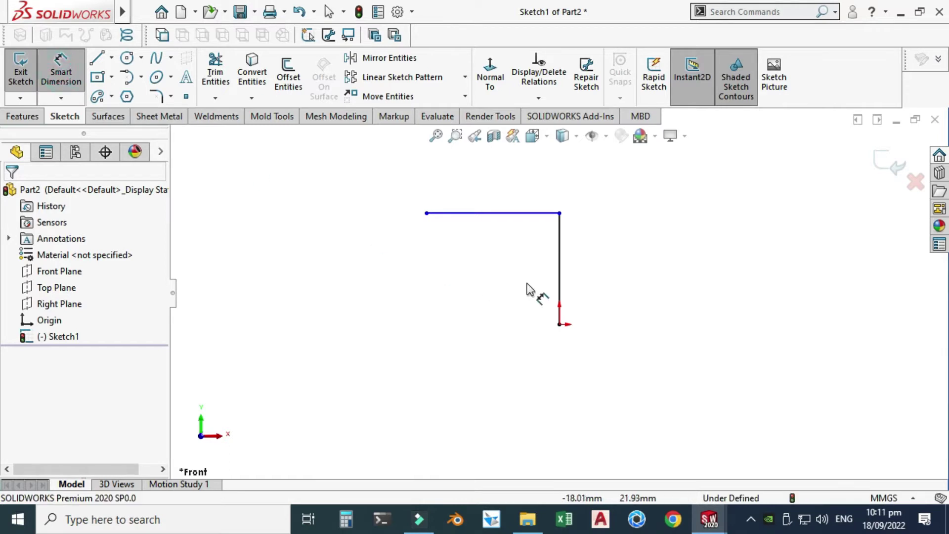
left_click(561, 274)
left_click(667, 275)
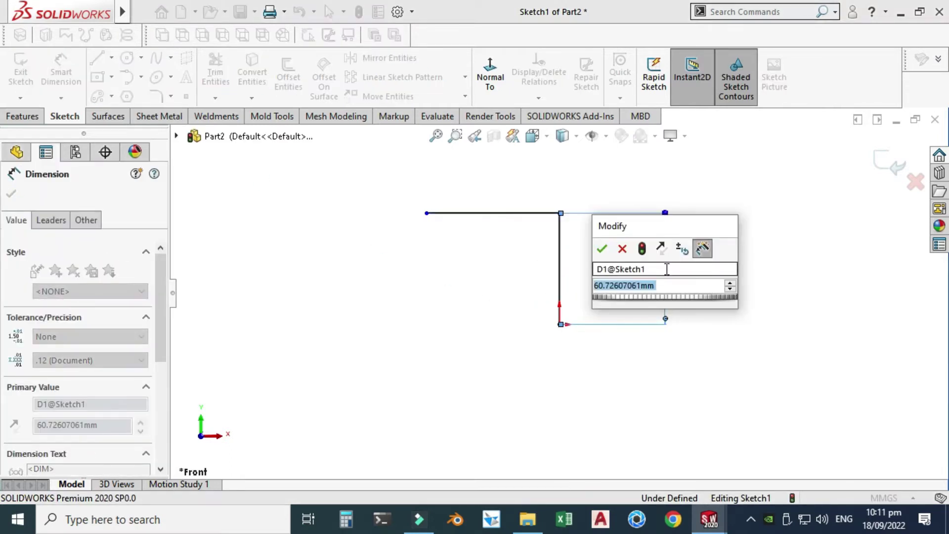
type("100")
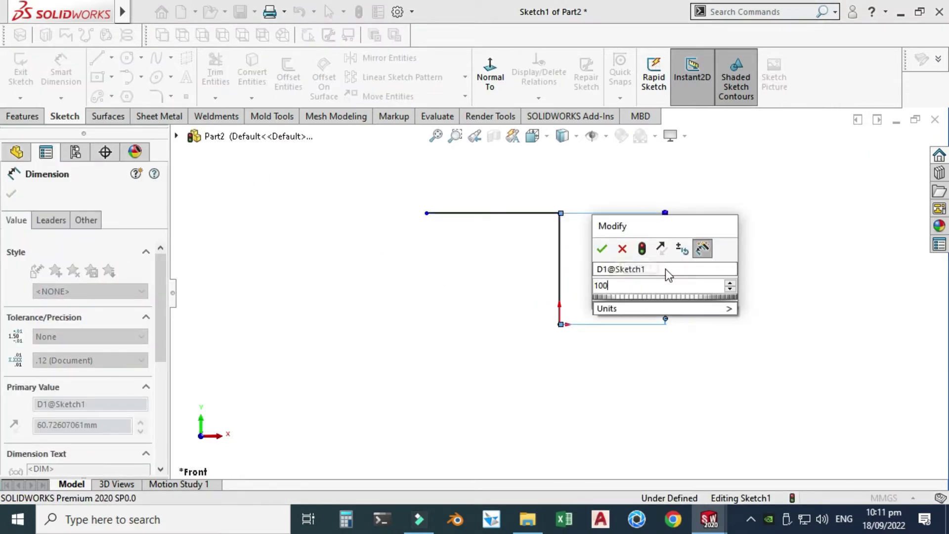
key("Return")
left_click(519, 225)
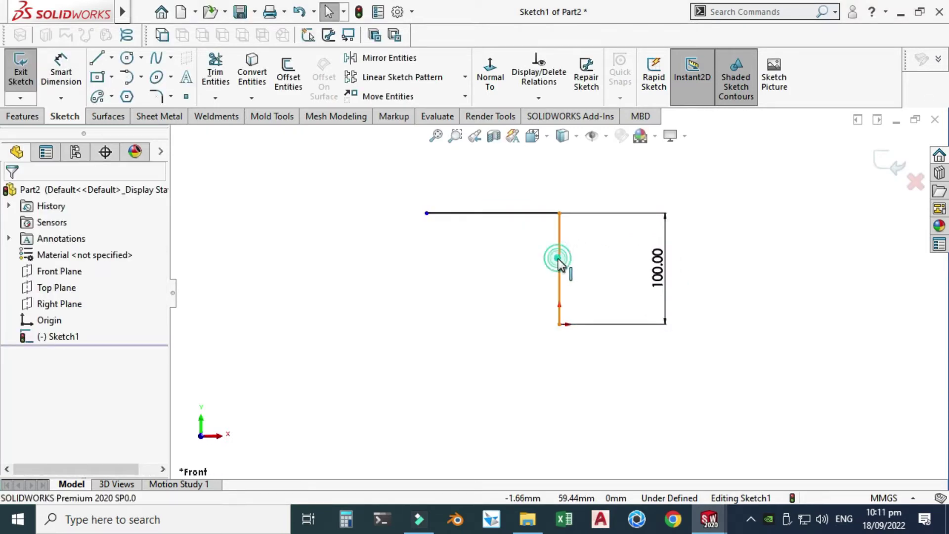
Add an equal-length relation between the vertical and horizontal lines
left_click(558, 259)
left_click(530, 214, "ctrl")
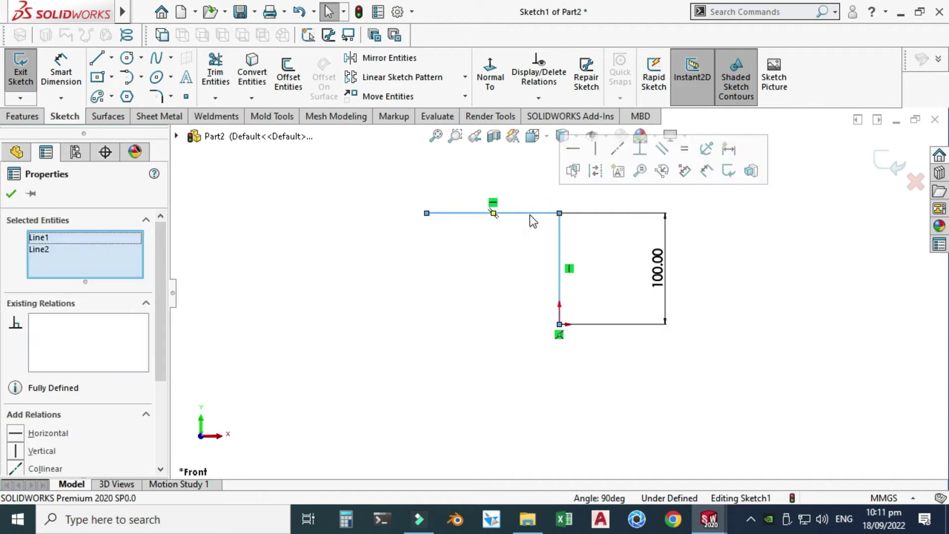
left_click(684, 149)
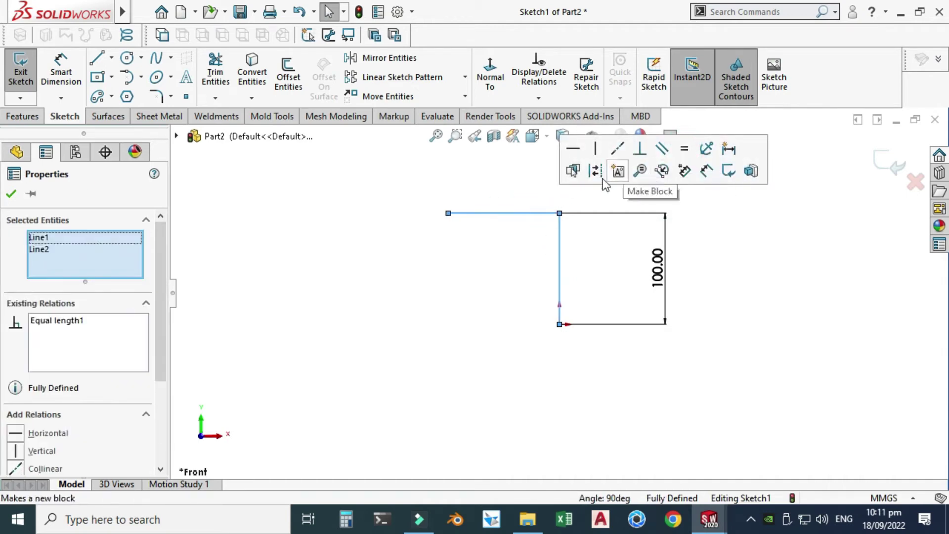
key("Escape")
Round the corner between the two lines with a 50 mm sketch fillet, accepting removal of the equal relation, and exit the sketch
scroll(436, 180, "down", 1)
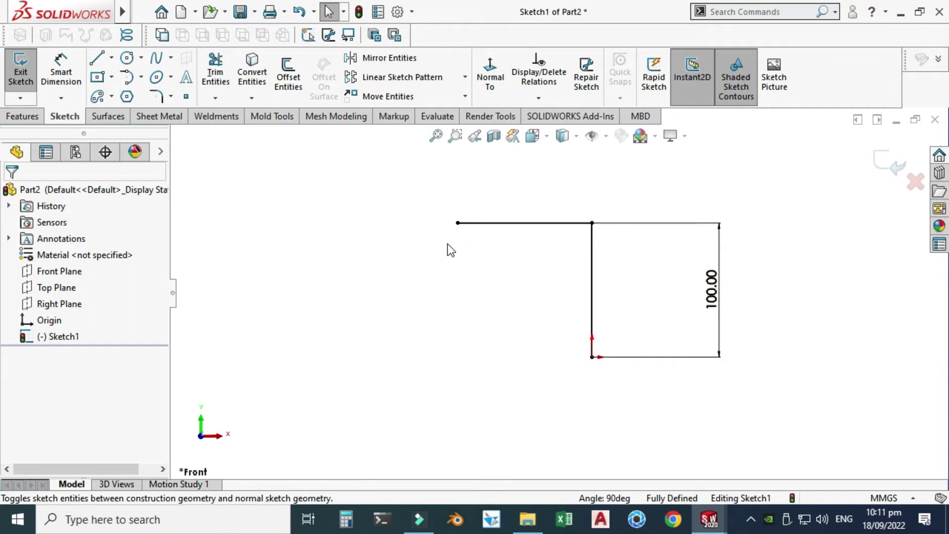
left_click(171, 97)
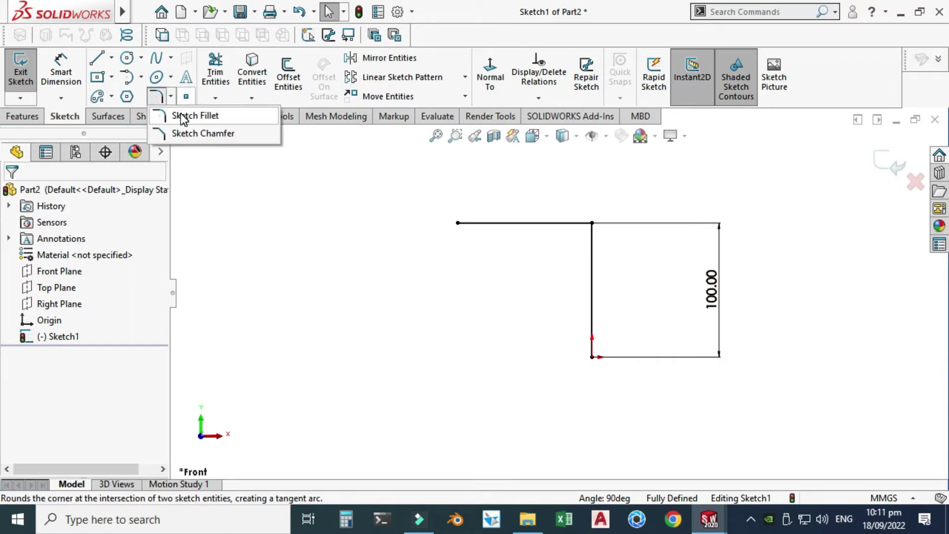
left_click(186, 142)
left_click(591, 223)
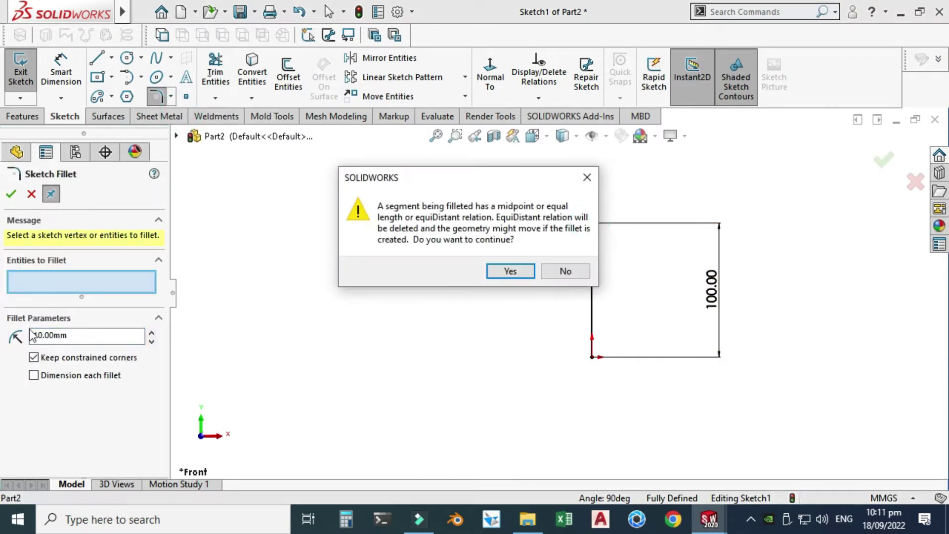
left_click(517, 272)
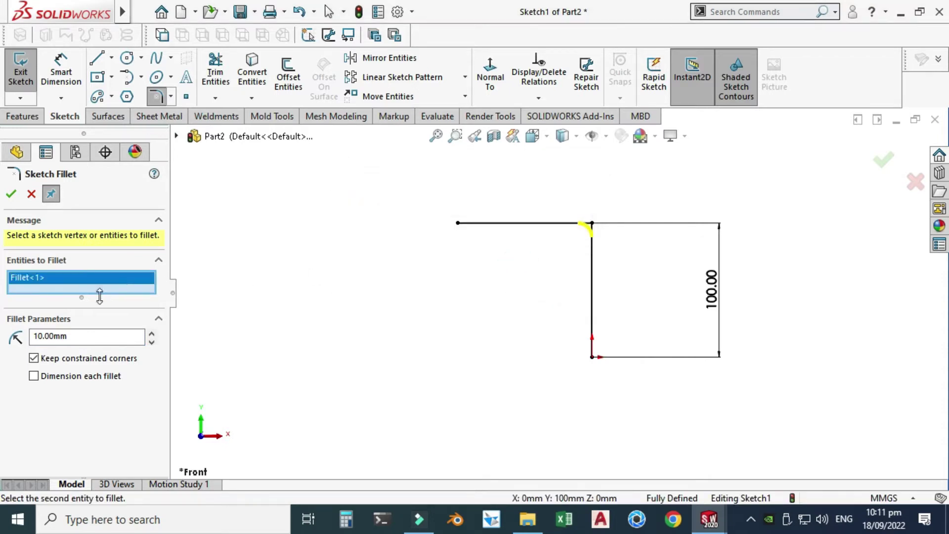
double_click(96, 335)
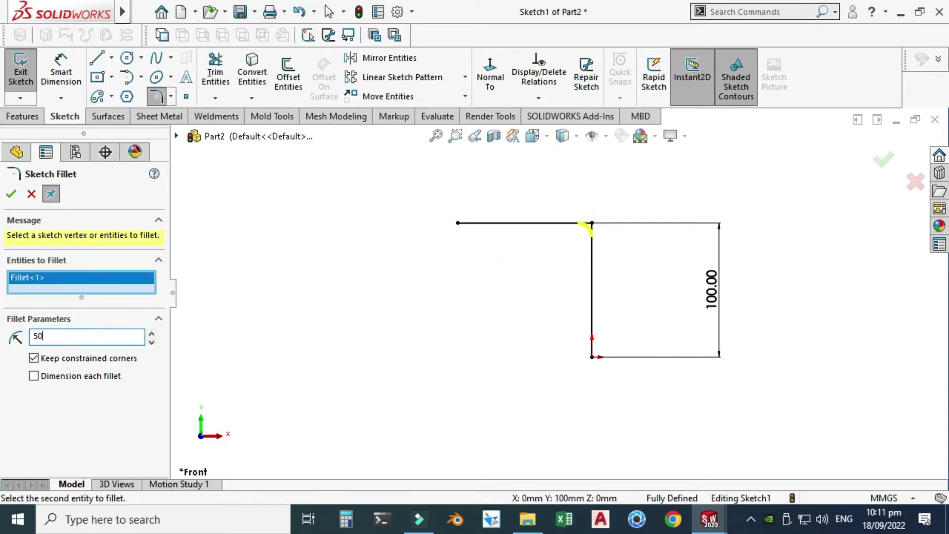
type("50")
key("Return")
left_click(12, 194)
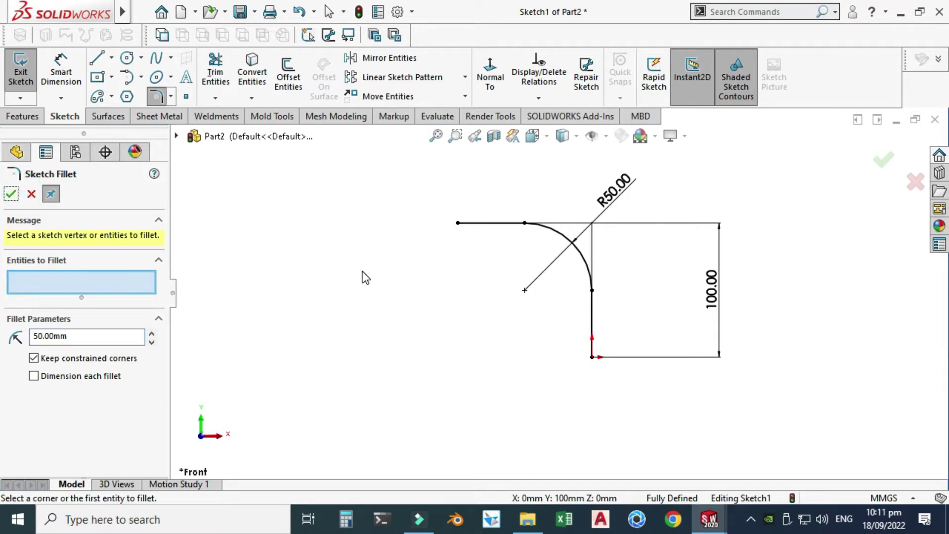
left_click(11, 194)
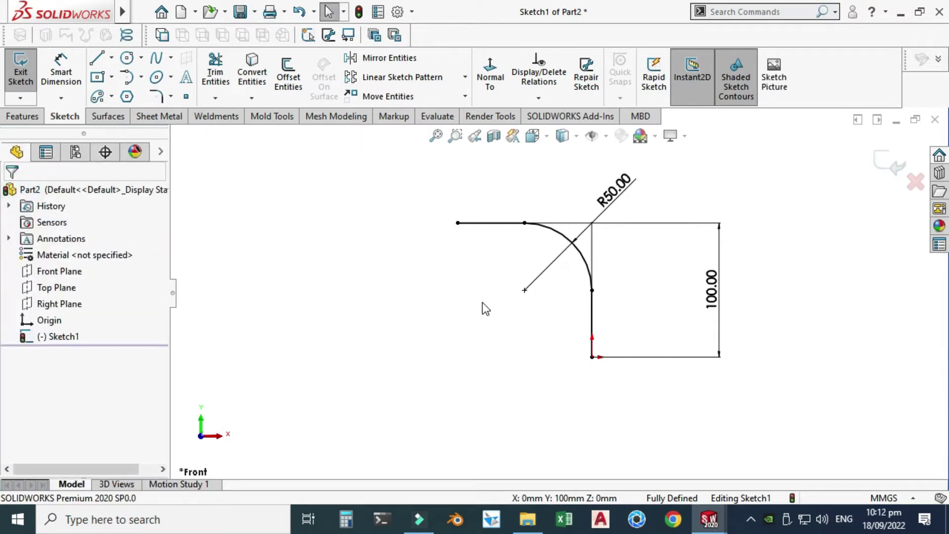
left_click(885, 164)
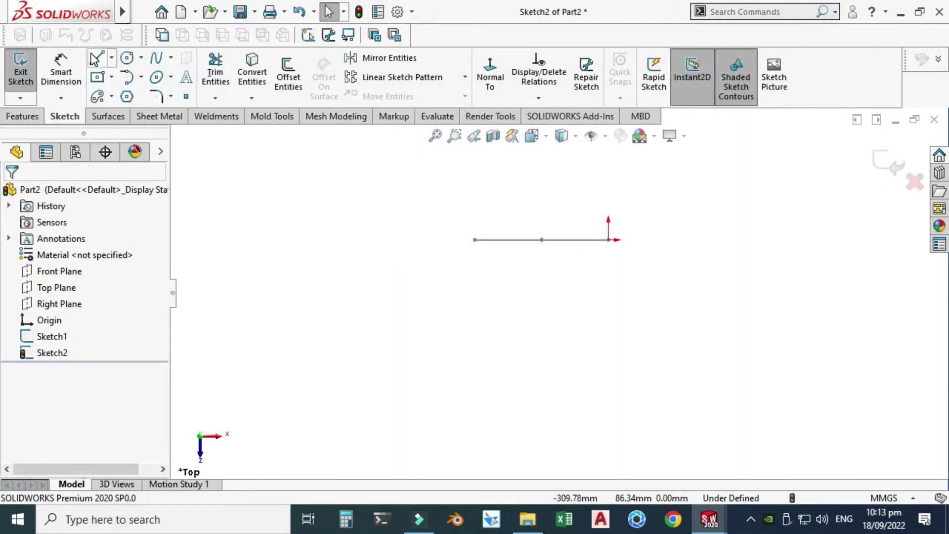
In the Top Plane sketch, draw a line slanting down-left from the origin, continued by a horizontal line about 82 mm long leftward
left_click(96, 58)
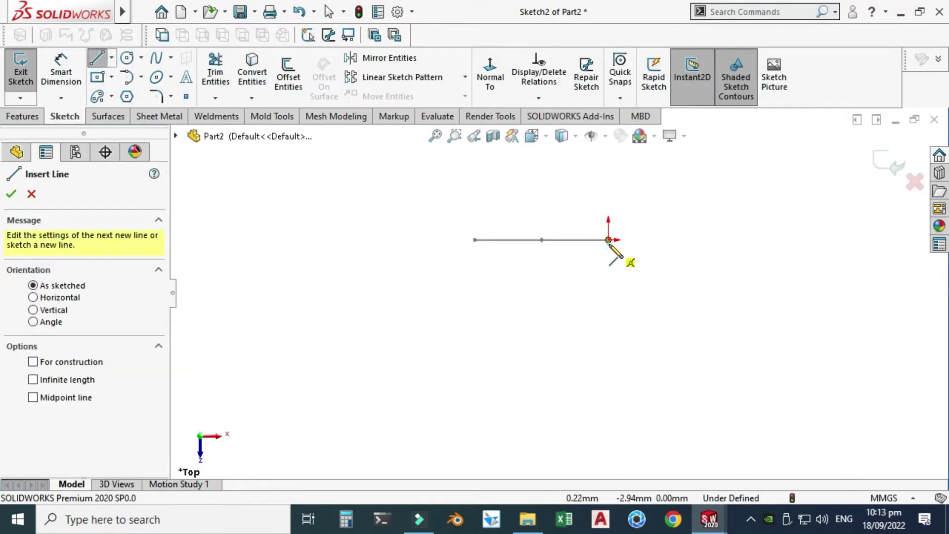
left_click(608, 241)
left_click(579, 344)
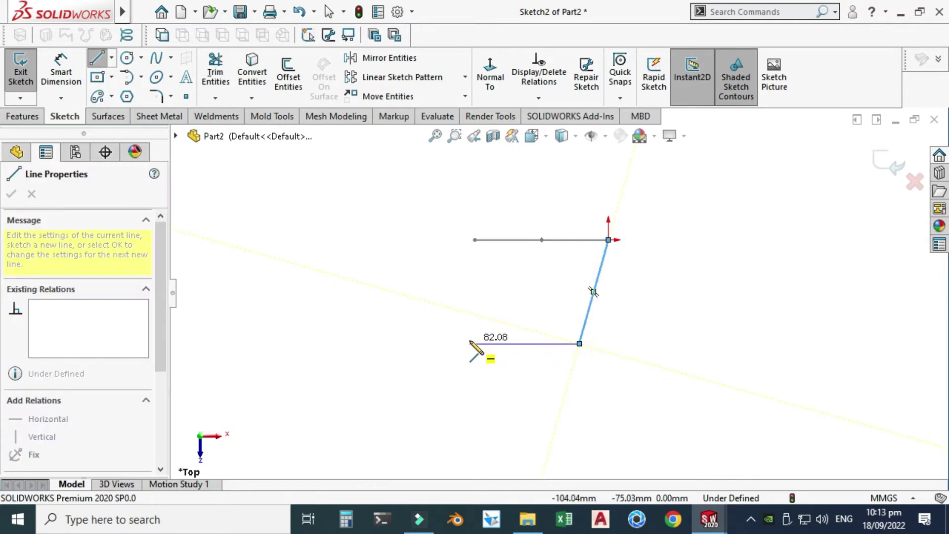
left_click(469, 343)
key("Escape")
Dimension the angle between the first sketch's horizontal edge and the slanted line to 60°
left_click(61, 74)
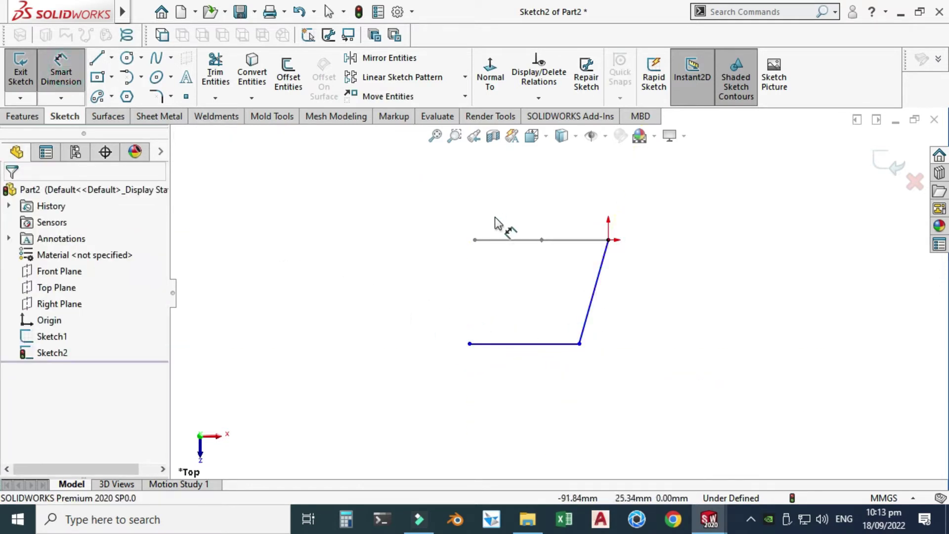
scroll(579, 257, "down", 2)
left_click(586, 236)
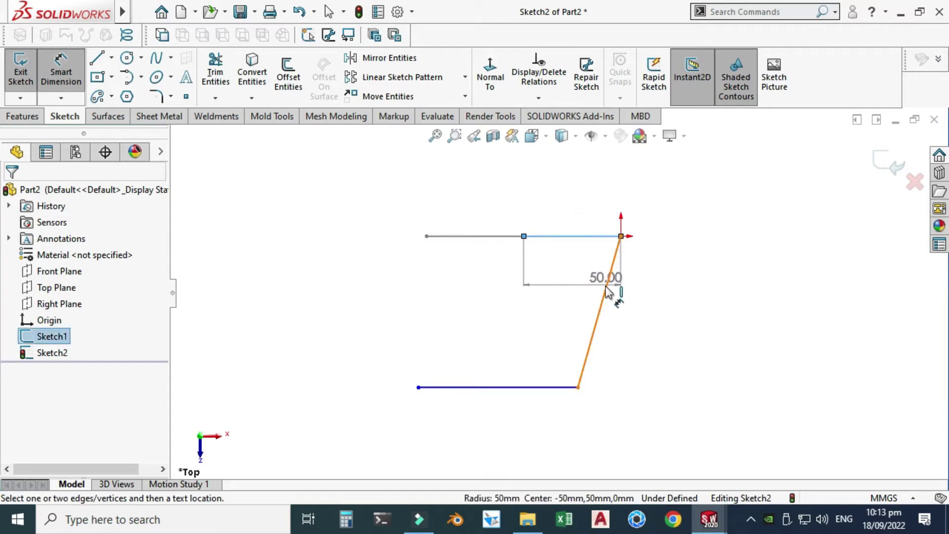
left_click(606, 294)
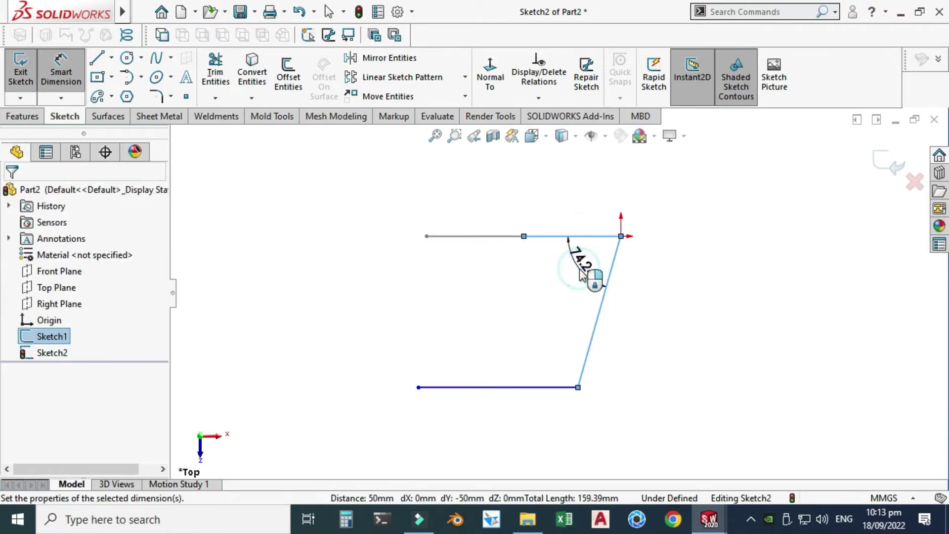
left_click(579, 271)
type("60")
key("Return")
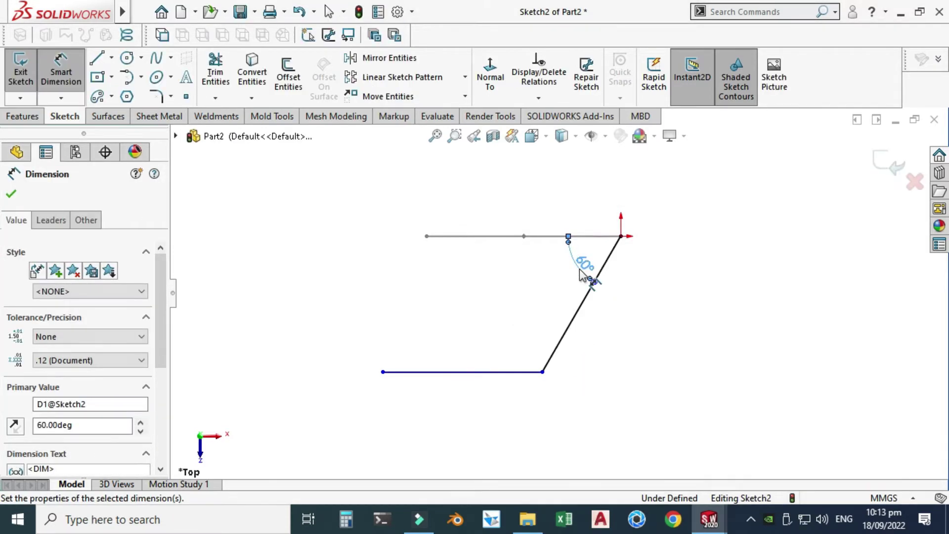
Dimension the horizontal distance from the origin to the free end of the lower horizontal line as 100 mm
scroll(583, 242, "up", 1)
left_click(610, 246)
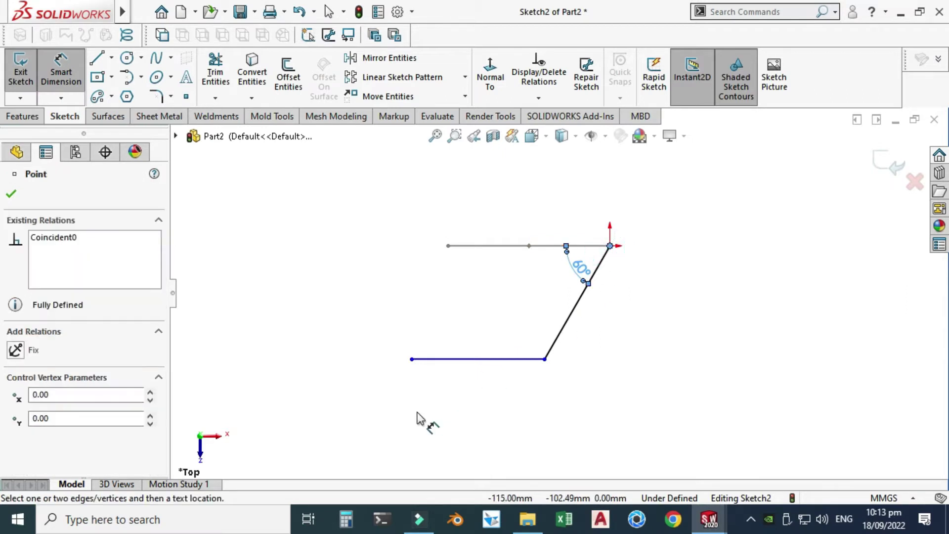
left_click(411, 359)
left_click(518, 440)
type("100")
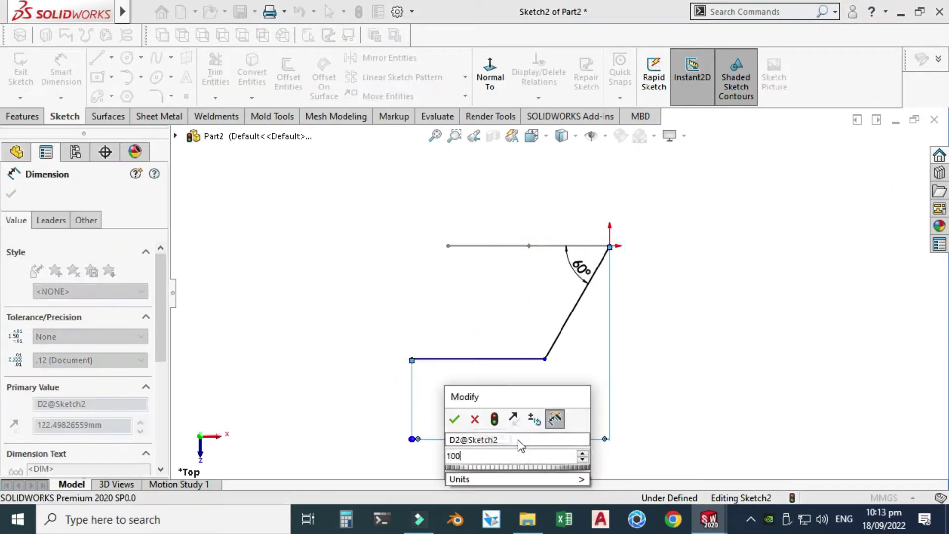
key("Return")
key("Escape")
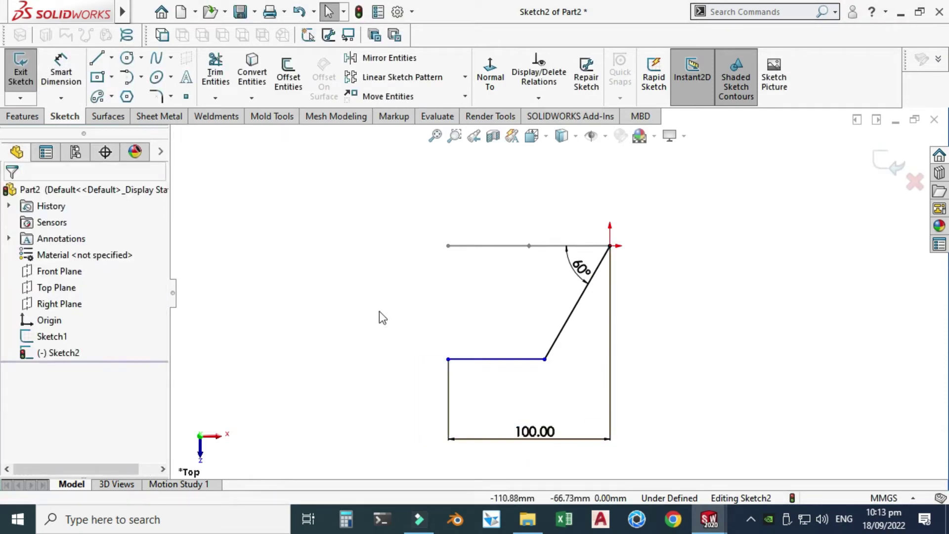
Dimension the lower horizontal line's length as 50 mm
left_click(494, 359)
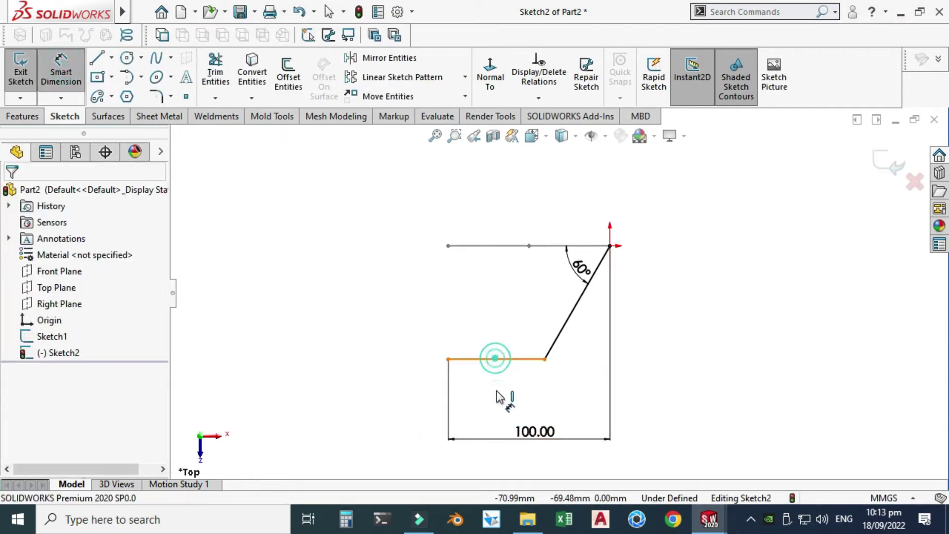
left_click(500, 402)
type("50")
key("Return")
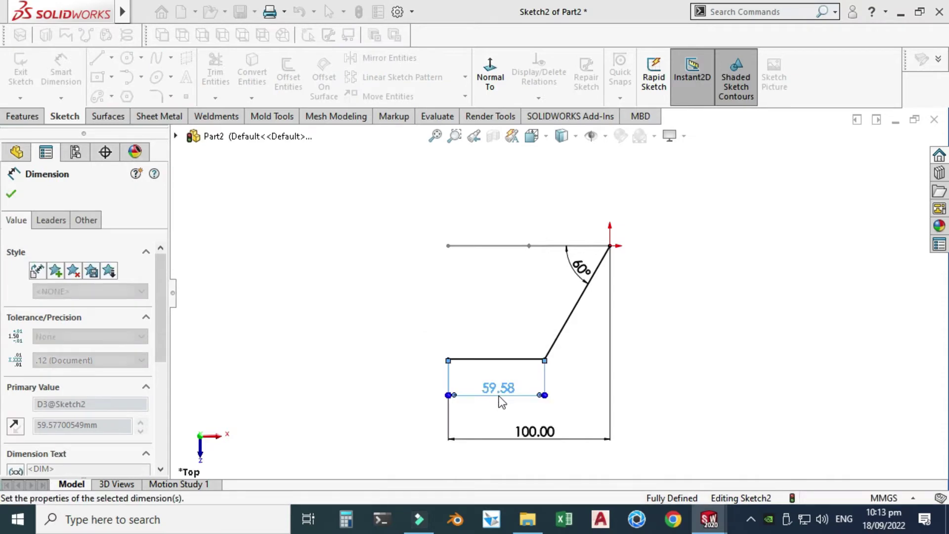
key("Escape")
key("f")
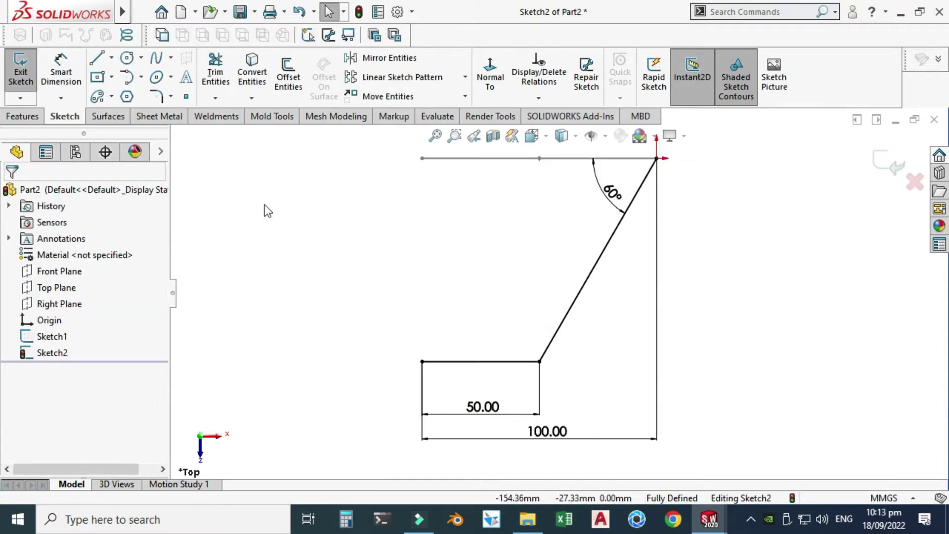
Round the corner between the slanted line and the lower horizontal line with a 40 mm sketch fillet, and exit the sketch
left_click(157, 95)
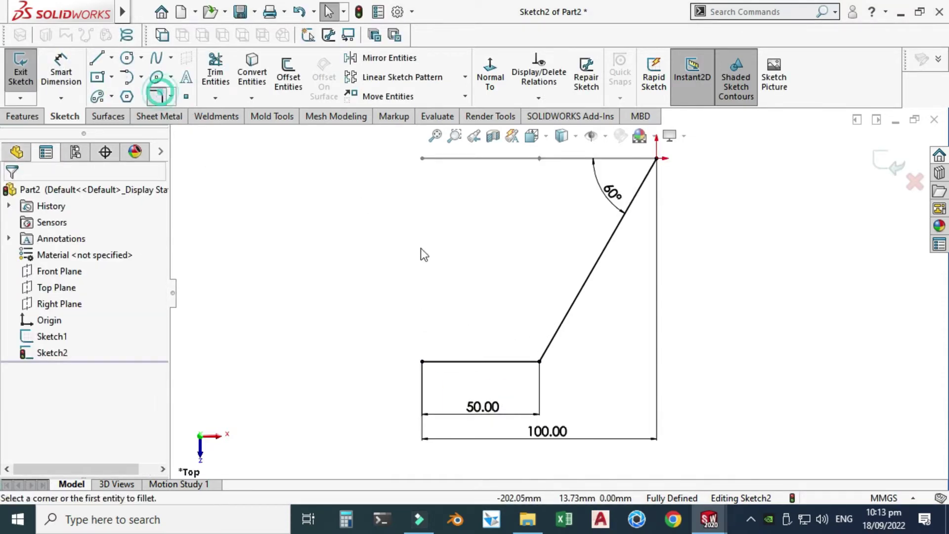
left_click(540, 362)
left_click(77, 336)
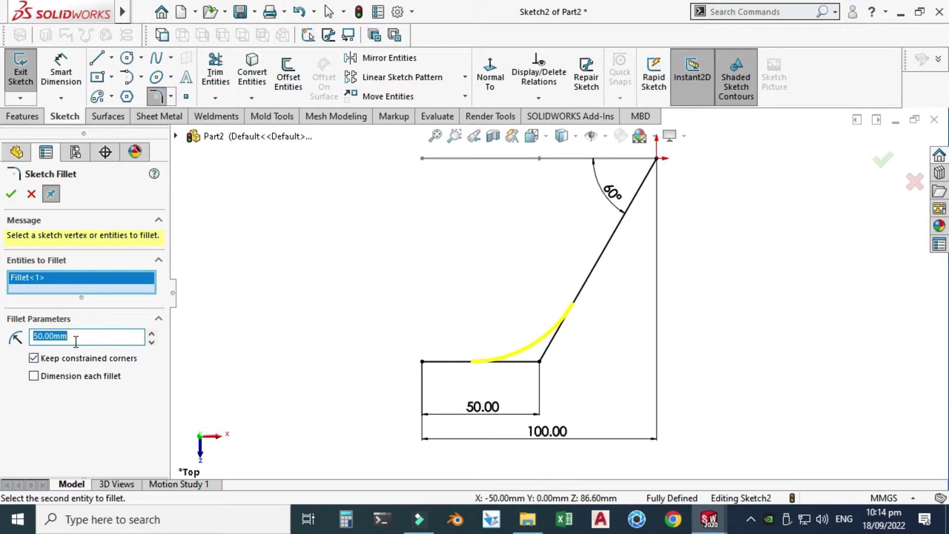
type("40")
key("Return")
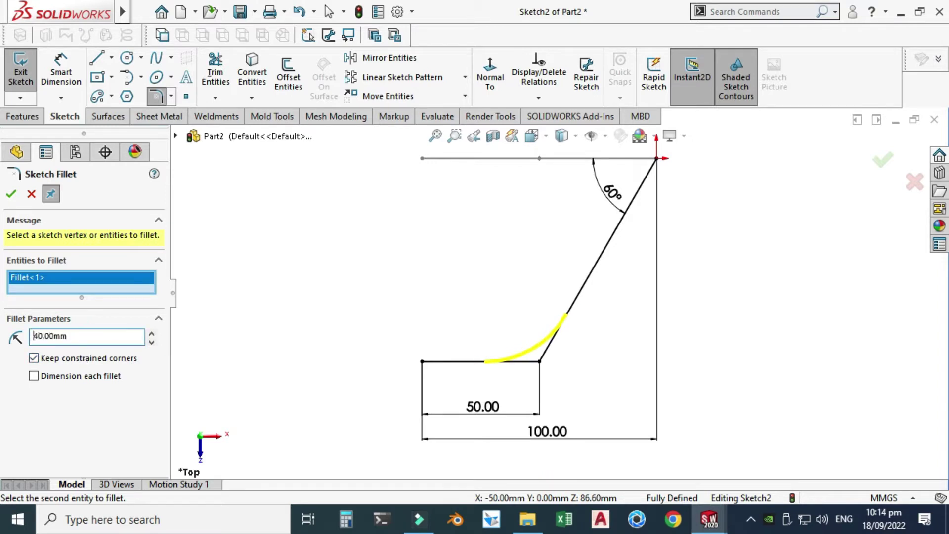
left_click(11, 194)
key("f")
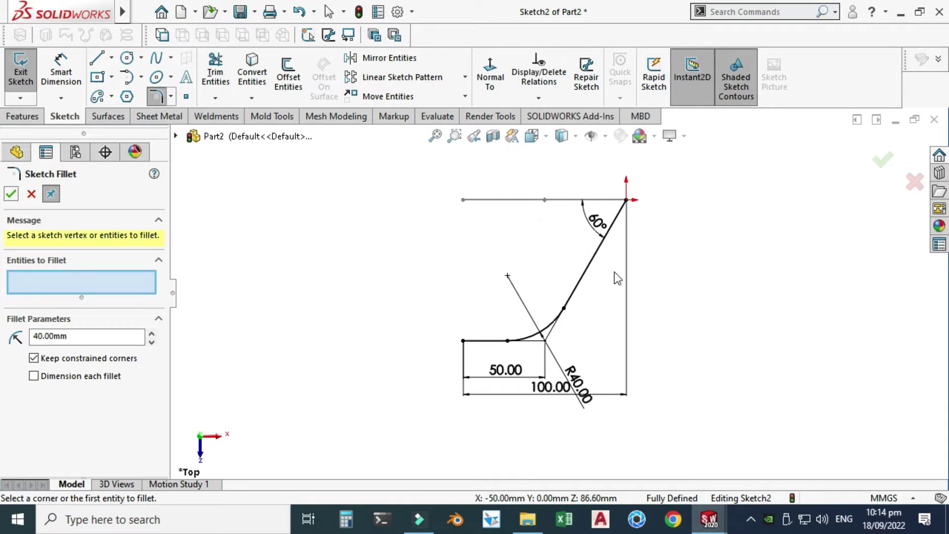
left_click(15, 193)
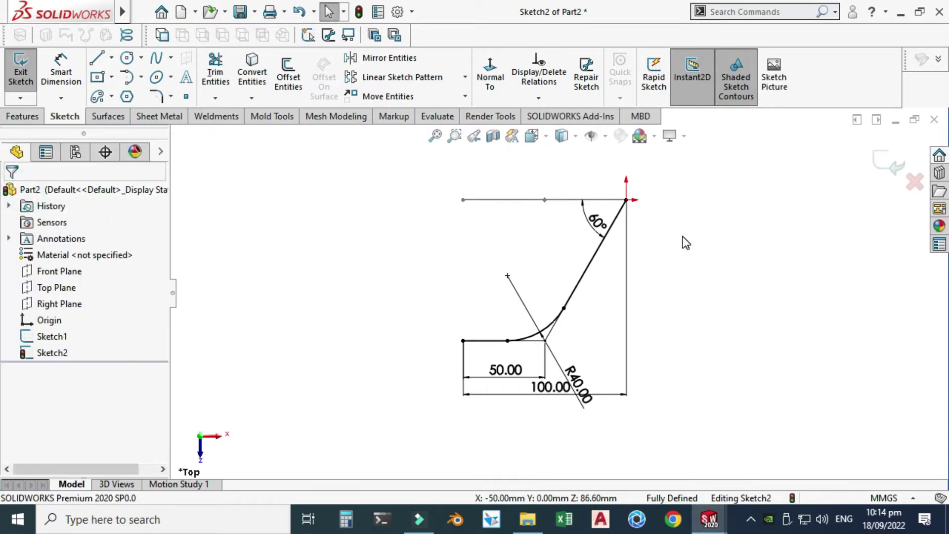
left_click(893, 168)
Create a projected curve with the Sketch on sketch type from the Front Plane and Top Plane path sketches
right_click(749, 286)
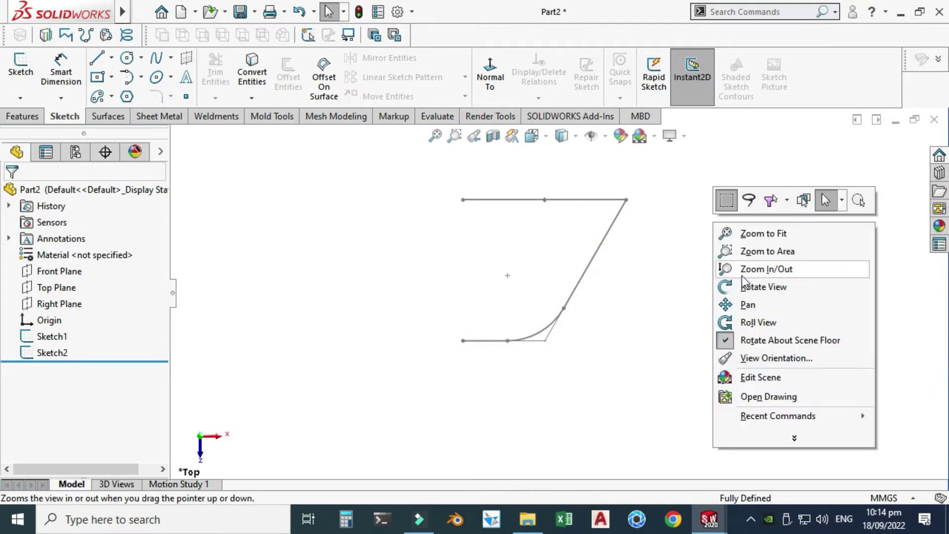
left_click(757, 317)
mouse_move(615, 321)
left_mouse_down()
mouse_move(546, 154)
mouse_move(563, 273)
mouse_move(584, 319)
mouse_move(569, 331)
left_mouse_up()
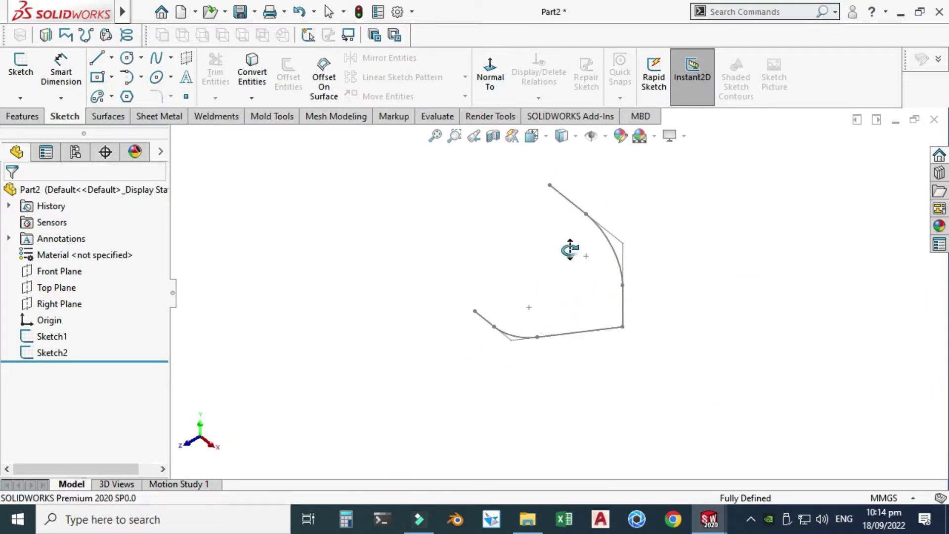
left_click(24, 117)
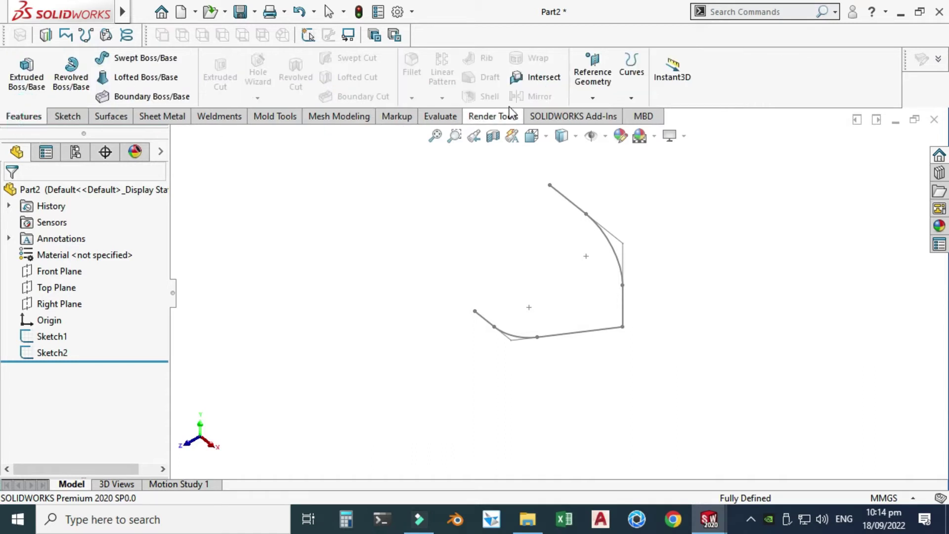
left_click(628, 90)
left_click(672, 117)
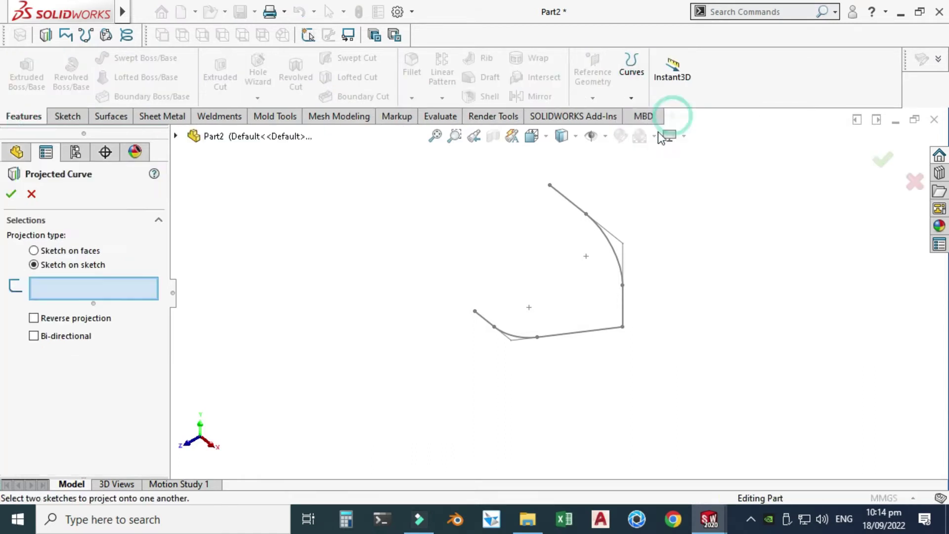
left_click(608, 238)
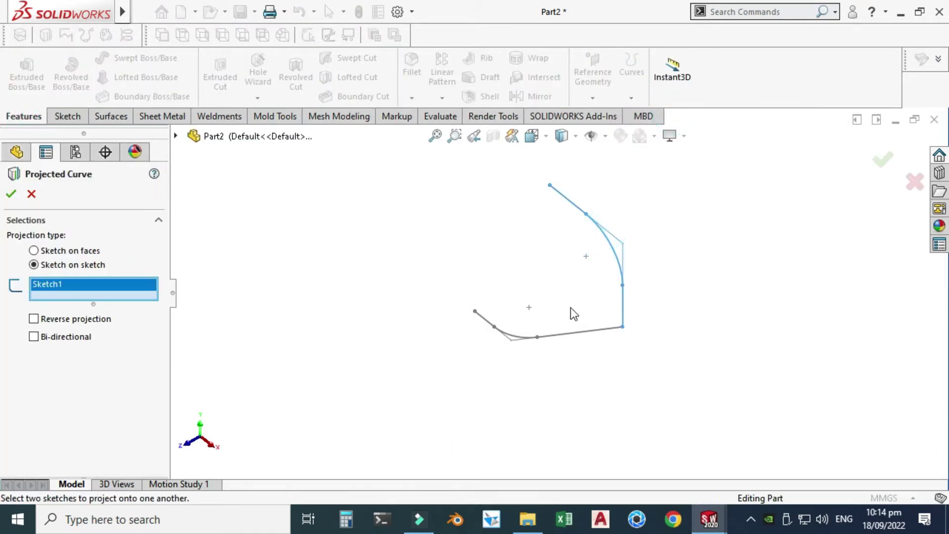
left_click(553, 337)
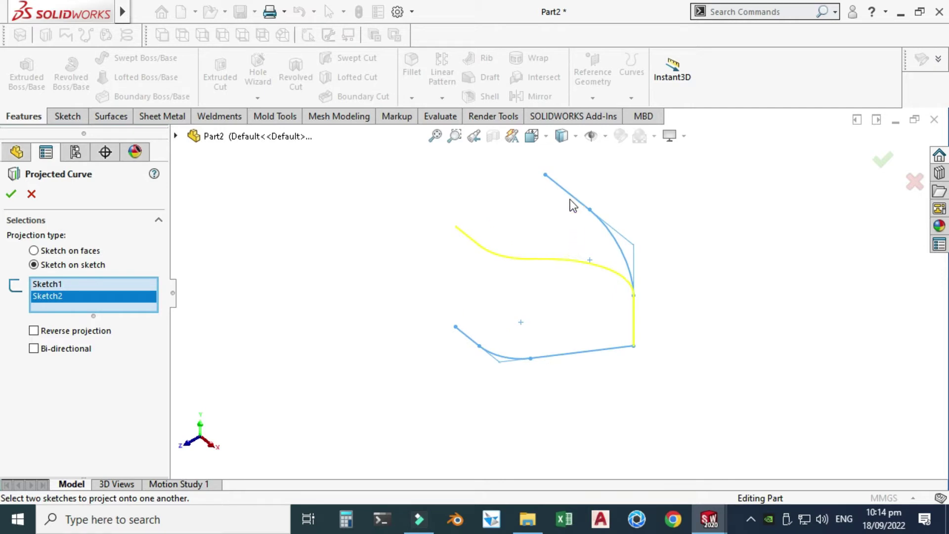
scroll(570, 206, "down", 2)
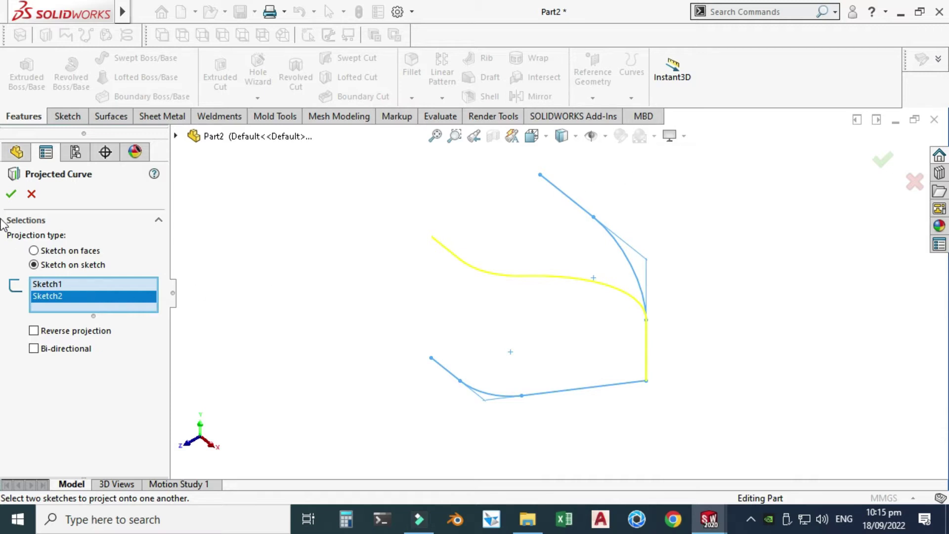
left_click(11, 197)
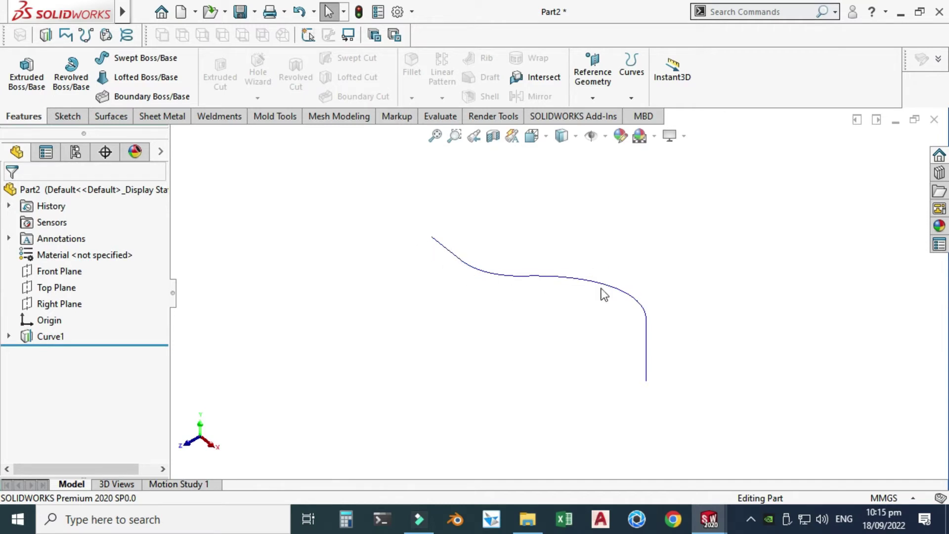
Start a new sketch on the Top Plane and draw a circle centred on the origin at the curve's end
left_click(74, 289)
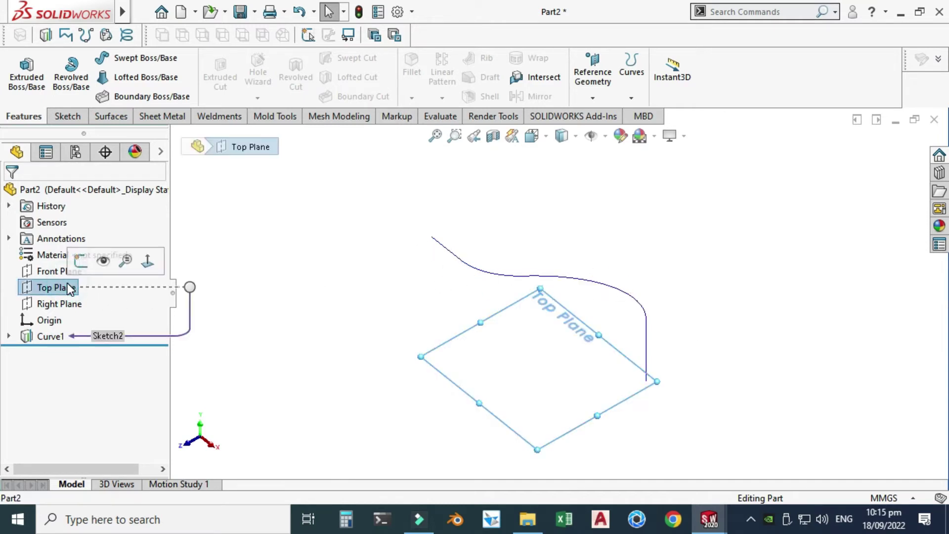
left_click(148, 262)
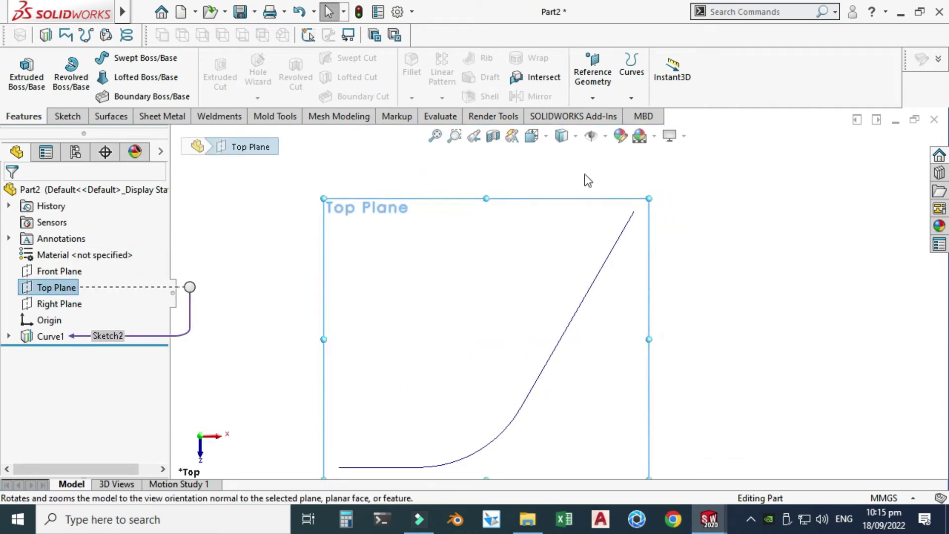
left_click(66, 117)
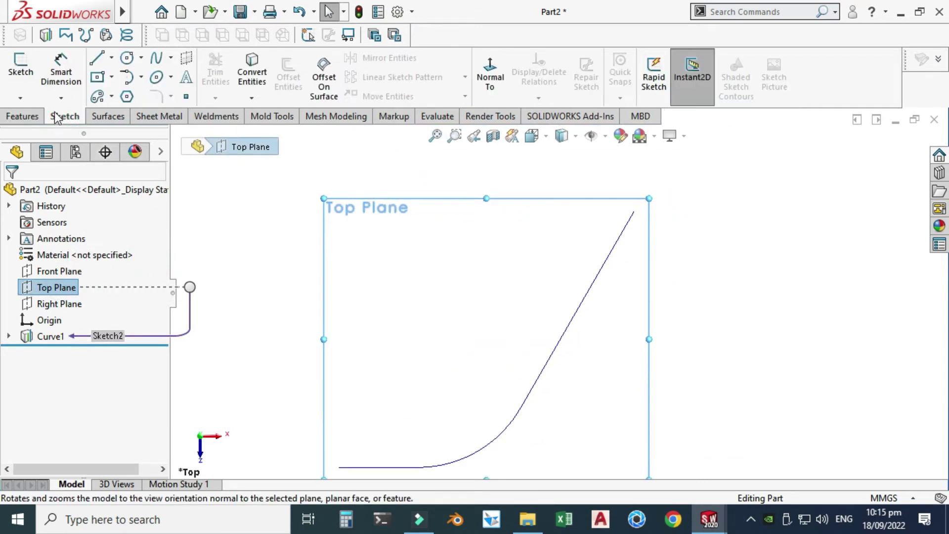
left_click(20, 66)
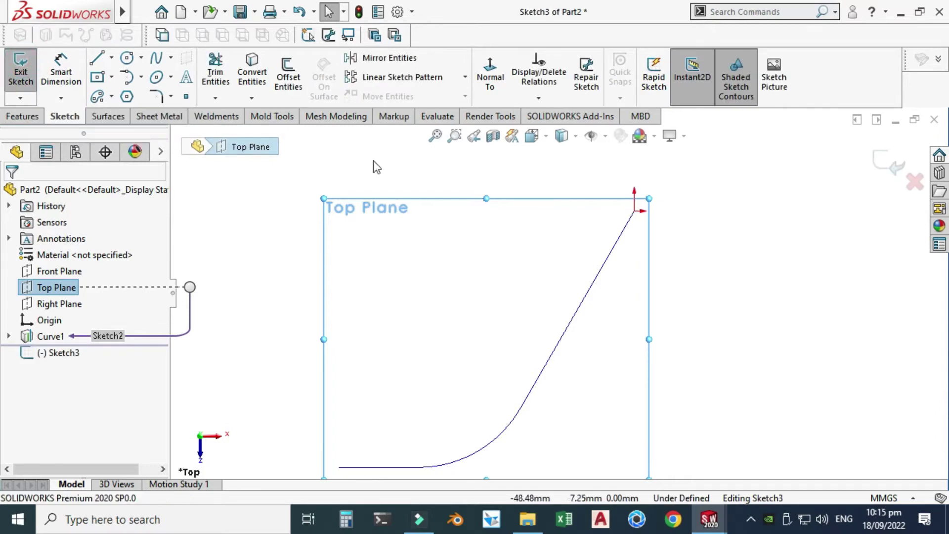
left_click(123, 60)
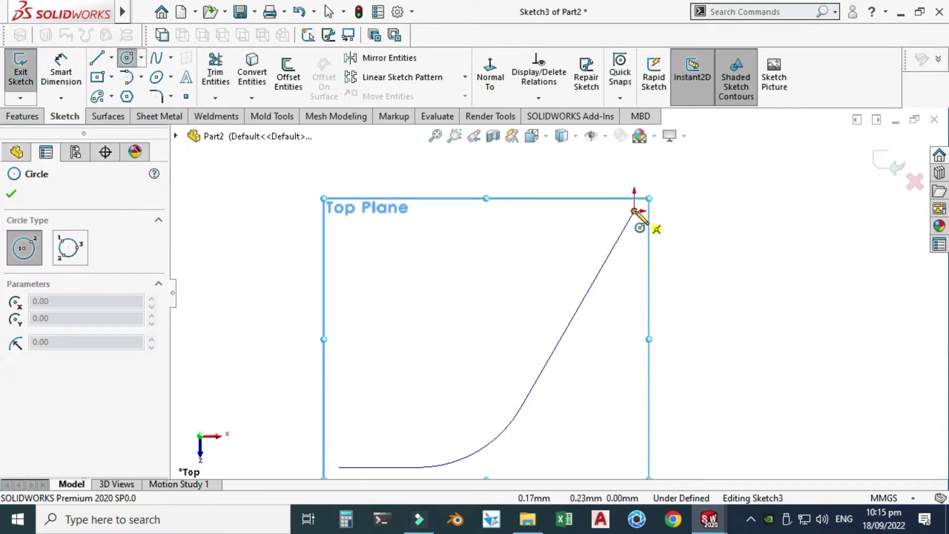
left_click_drag(634, 212, 653, 270)
key("Escape")
Dimension the circle's diameter as 30 mm and exit the sketch
right_click_drag(653, 269, 678, 271)
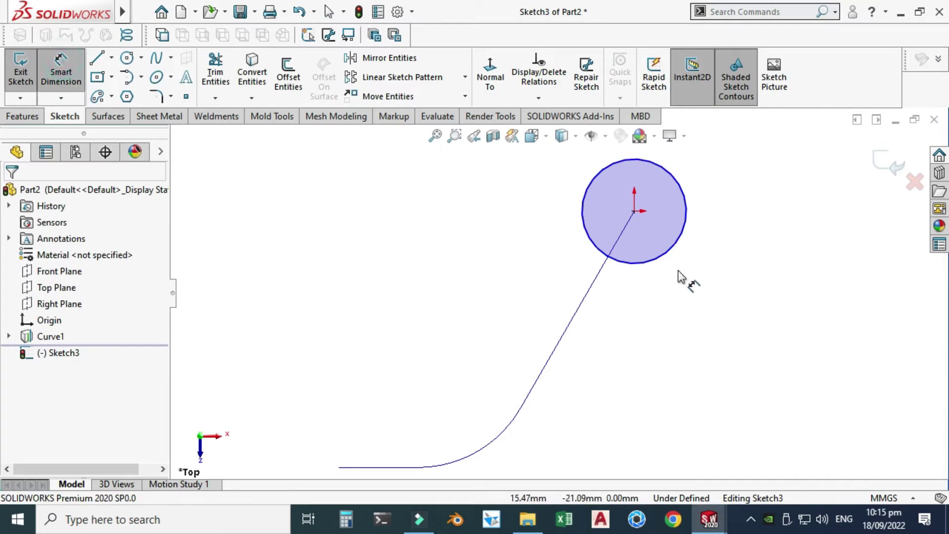
left_click(671, 249)
left_click(754, 324)
type("30")
key("Return")
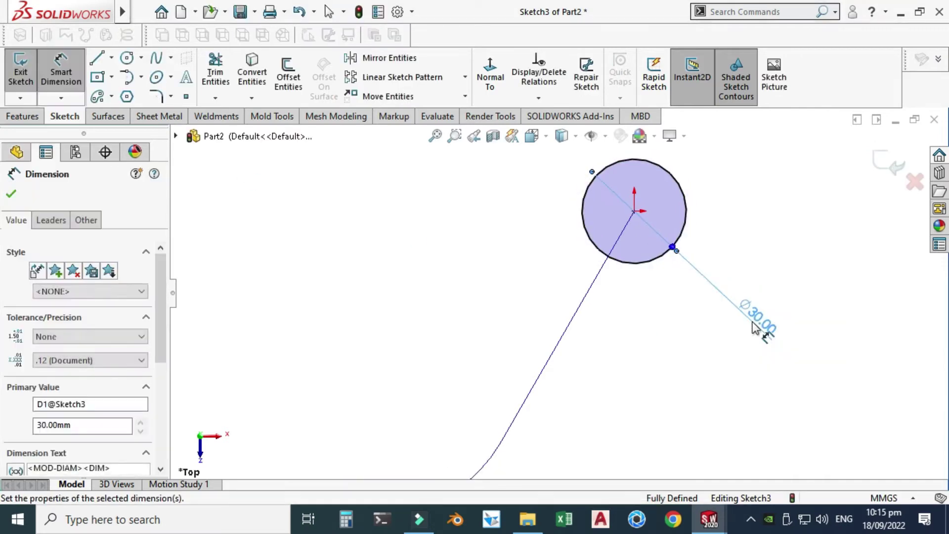
key("Escape")
left_click(873, 171)
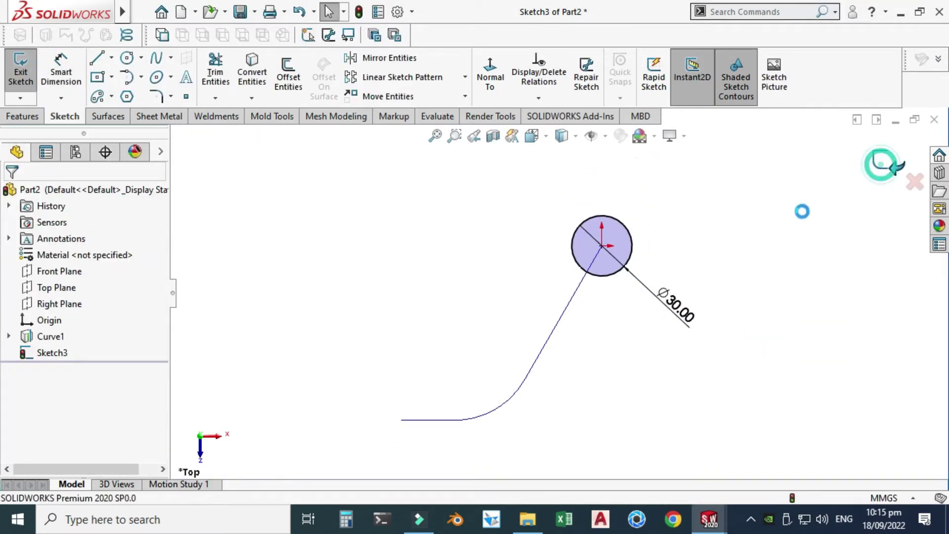
Start a Swept Boss/Base with the circle sketch as the profile and the projected curve as the path
right_click(704, 228)
left_click(727, 269)
left_click_drag(589, 422, 497, 377)
left_click(24, 117)
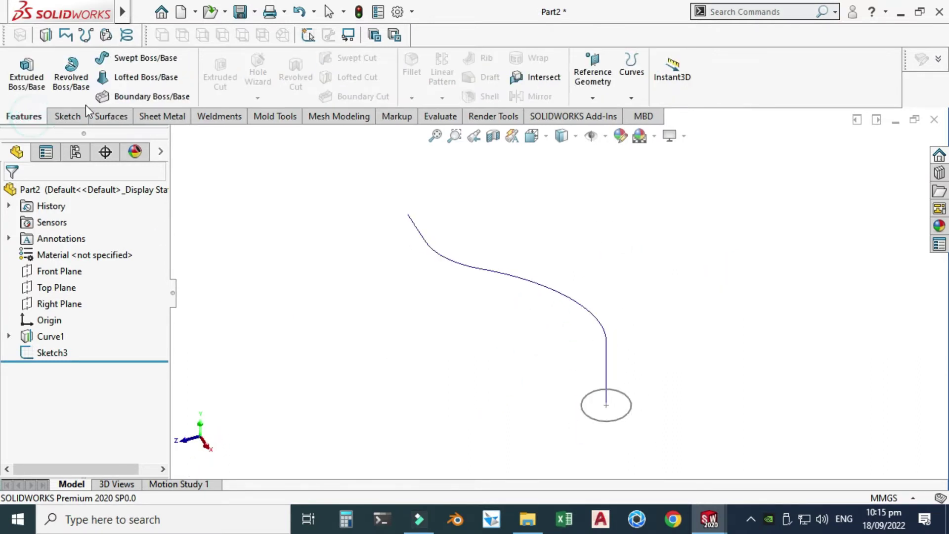
left_click(134, 60)
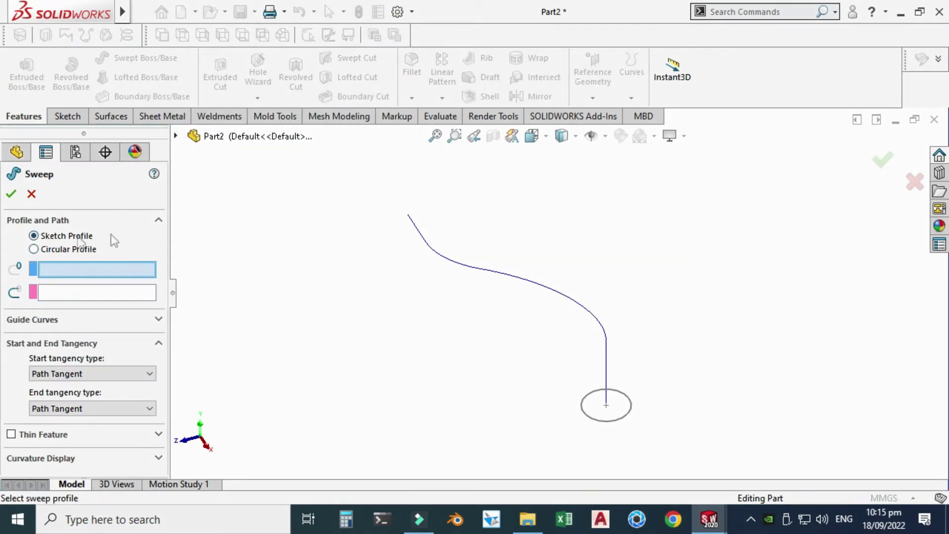
left_click(589, 419)
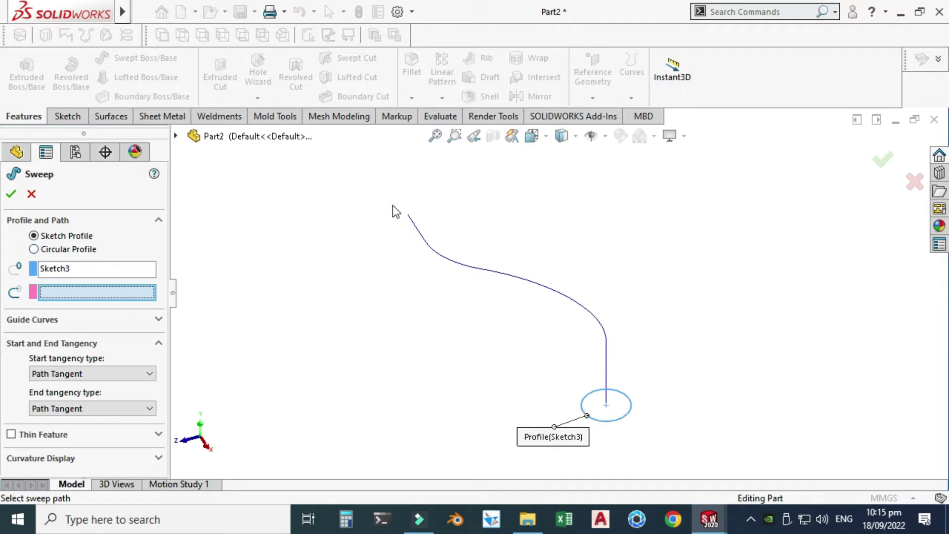
left_click(498, 277)
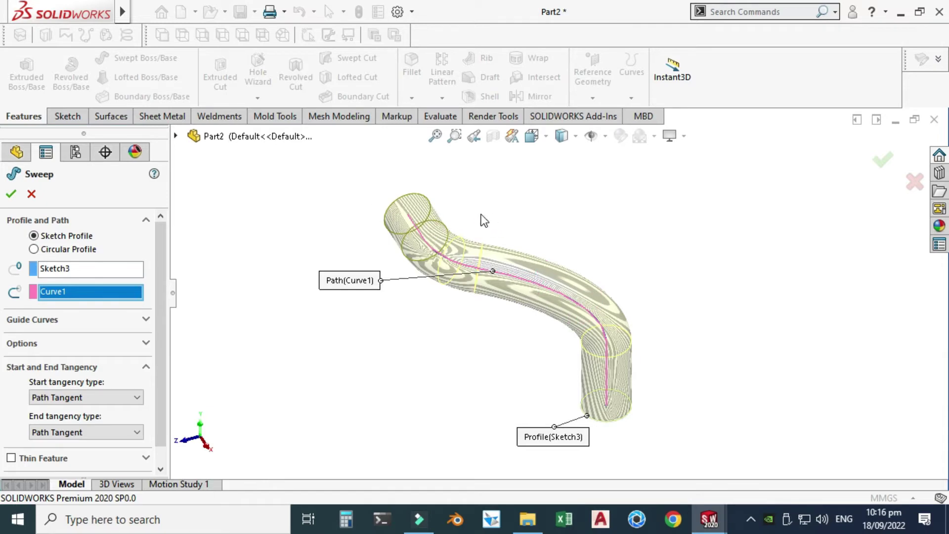
Examine the sweep preview of the pipe from several angles, including its open end
right_click(497, 181)
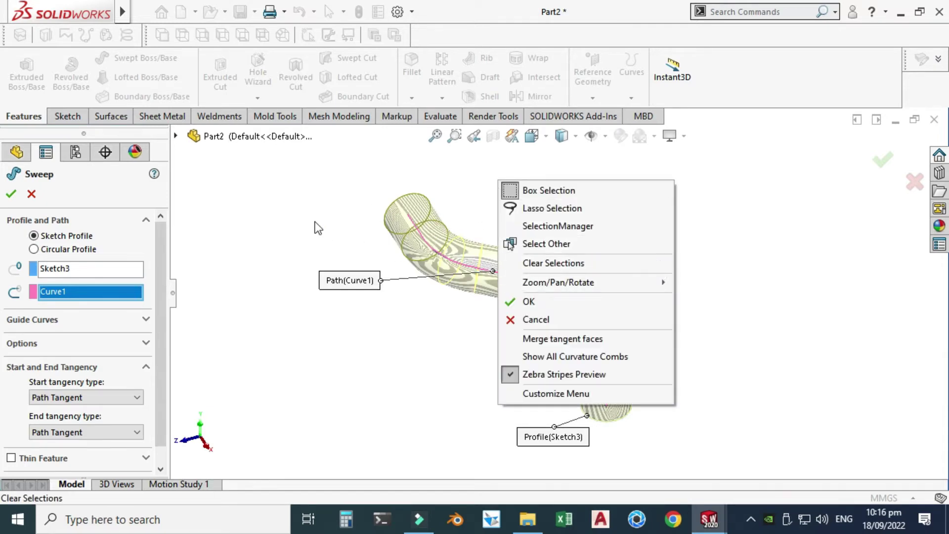
left_click(299, 193)
right_click(325, 192)
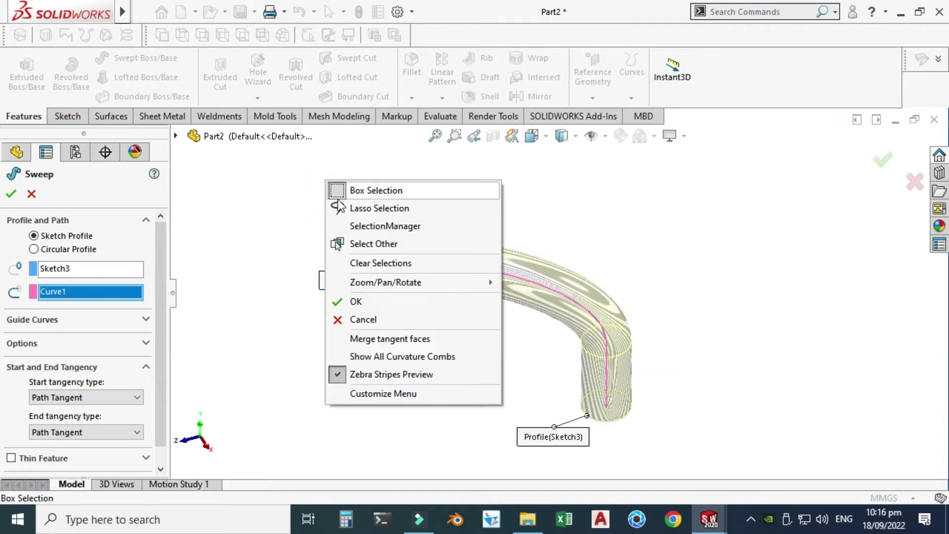
mouse_move(377, 282)
left_click(524, 354)
left_click_drag(471, 315, 519, 339)
scroll(463, 284, "down", 5)
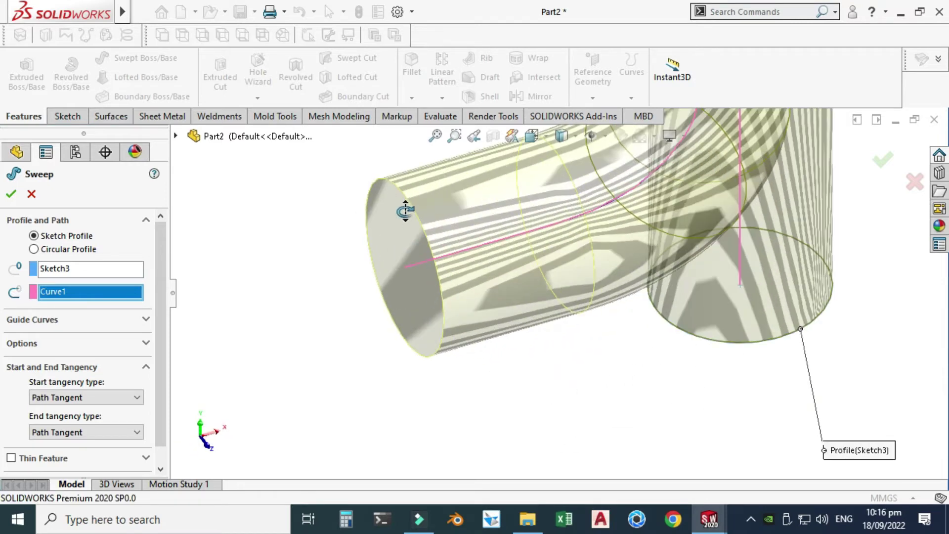
scroll(373, 249, "up", 3)
left_click_drag(370, 268, 517, 303)
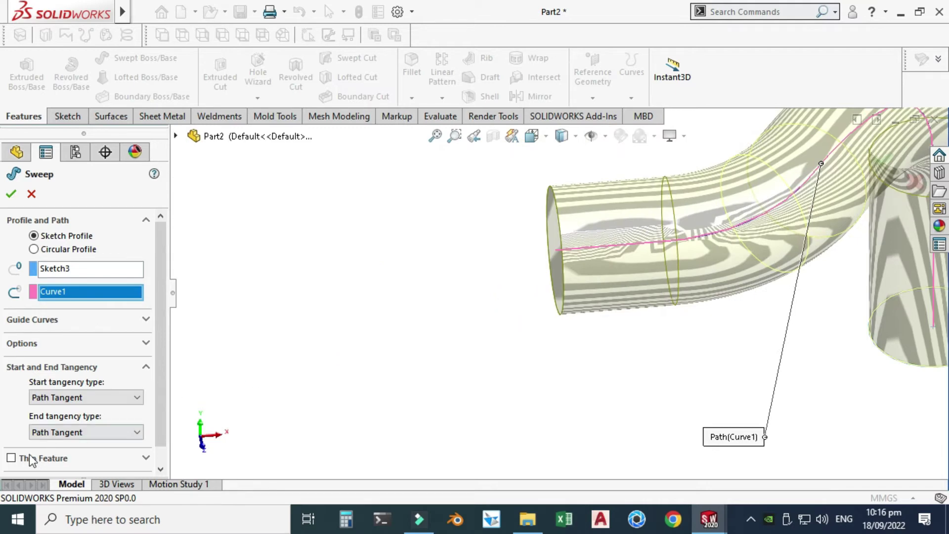
Make the sweep a One-Direction thin feature with a 2 mm wall and accept it
left_click(14, 458)
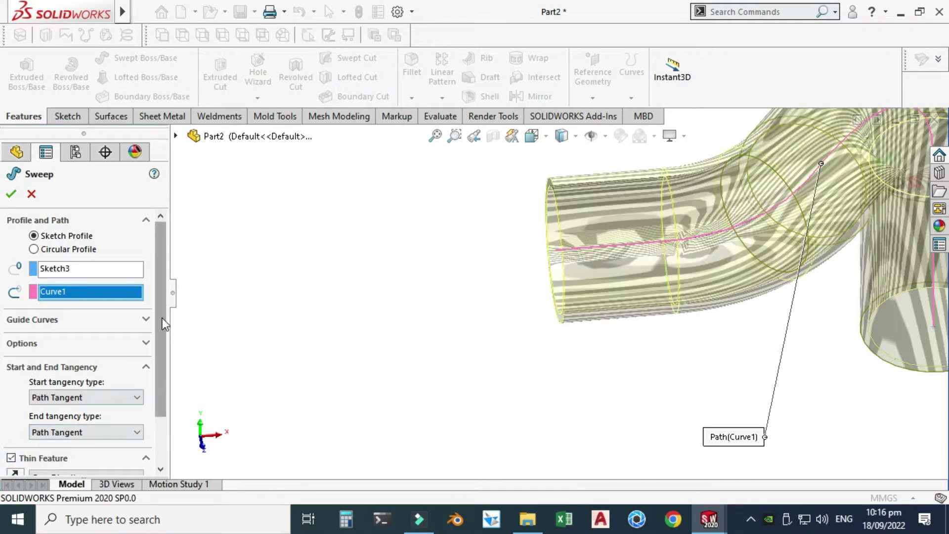
left_click_drag(161, 317, 178, 394)
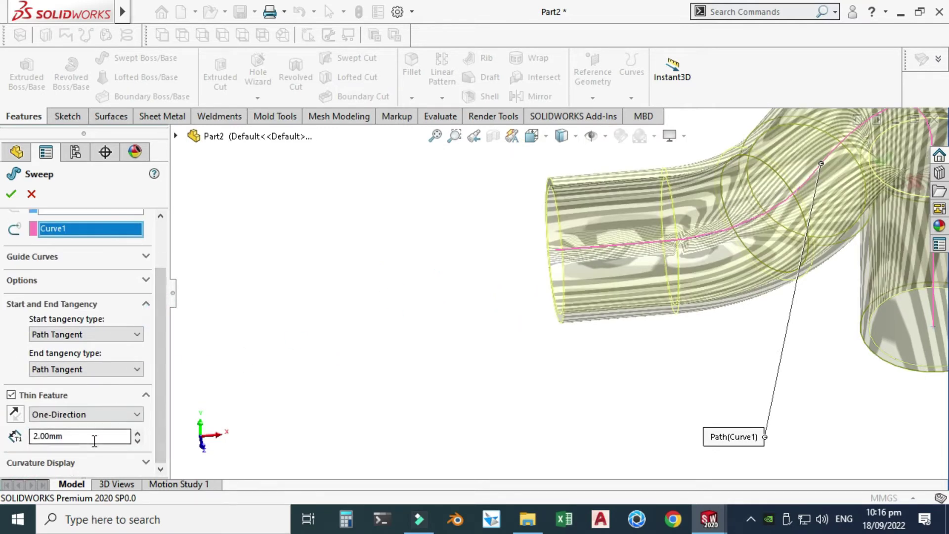
scroll(610, 222, "down", 5)
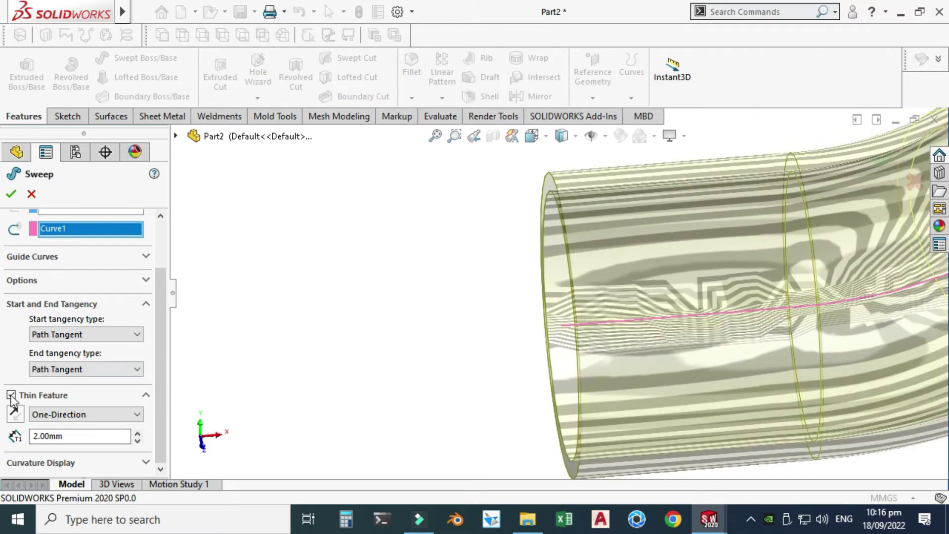
left_click(15, 415)
left_click(15, 412)
middle_click_drag(424, 264, 476, 263)
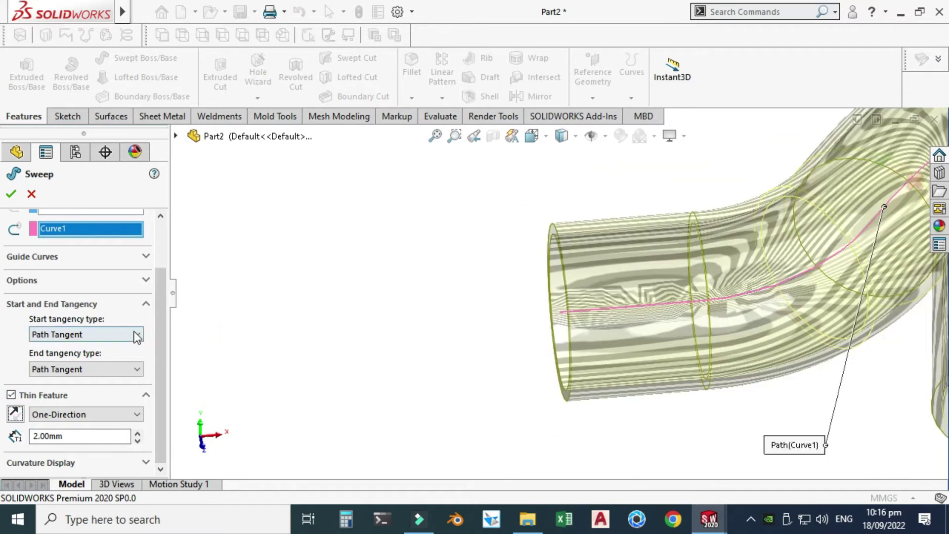
left_click(67, 257)
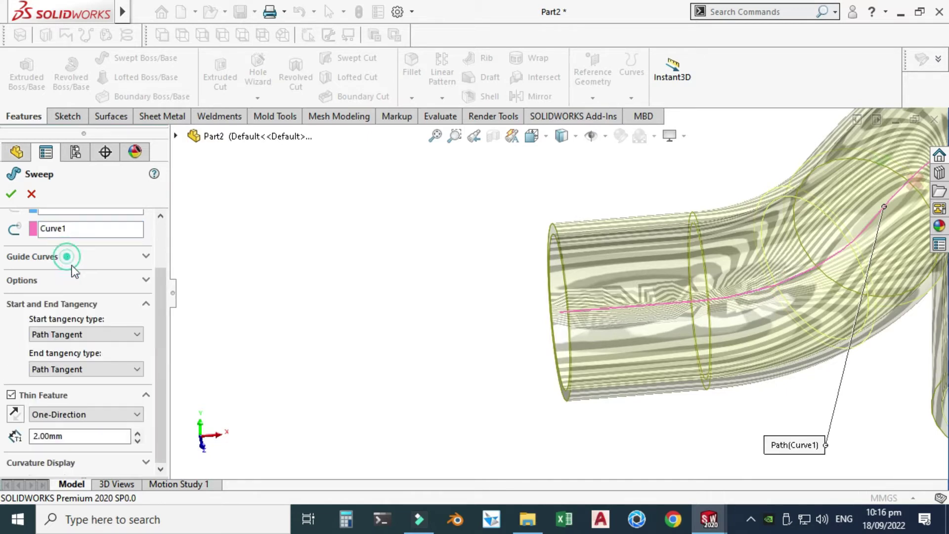
left_click(57, 281)
left_click(58, 281)
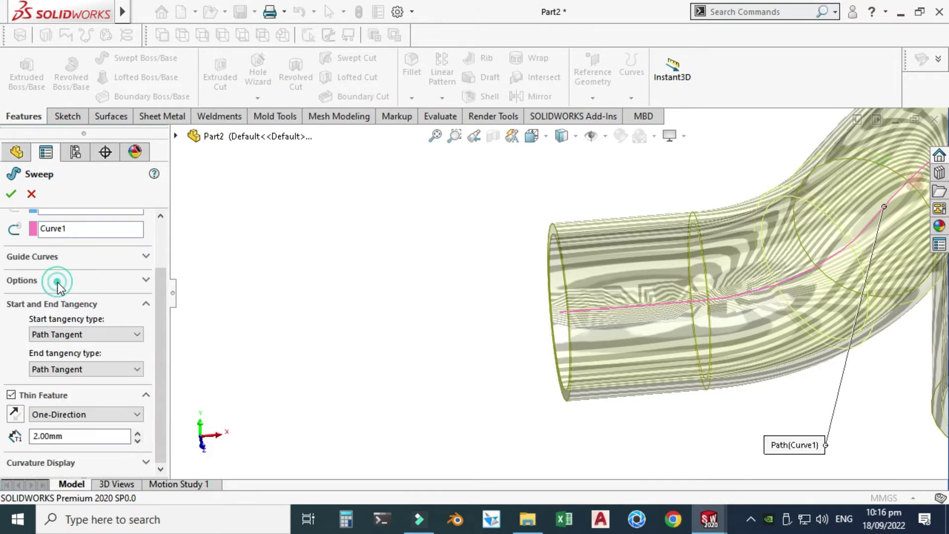
scroll(207, 333, "down", 3)
middle_click_drag(207, 334, 235, 341)
scroll(678, 348, "down", 3)
middle_click_drag(678, 348, 679, 303)
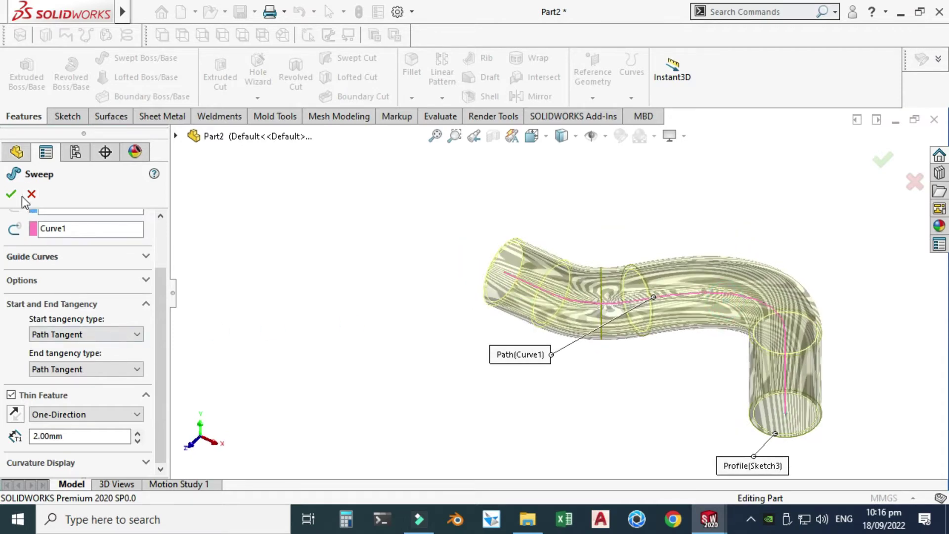
scroll(444, 226, "down", 3)
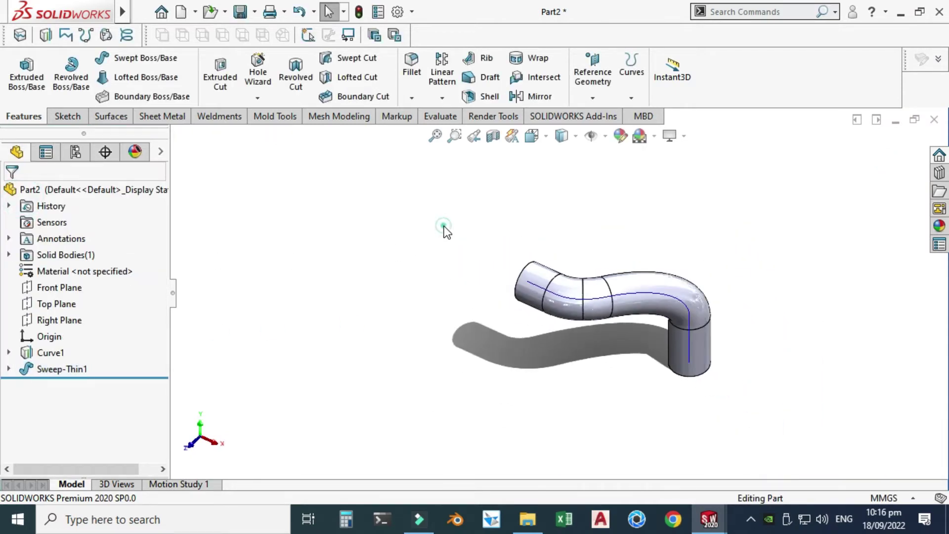
Hide the projected curve that runs through the swept pipe
right_click(469, 186)
left_click(520, 280)
left_click_drag(571, 269, 591, 300)
scroll(627, 282, "down", 3)
key("Escape")
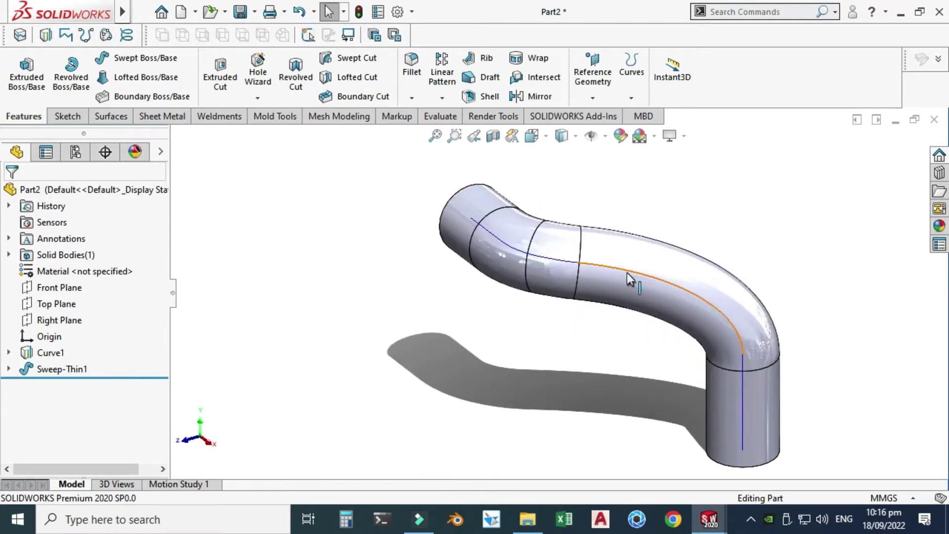
left_click(626, 271)
left_click(691, 229)
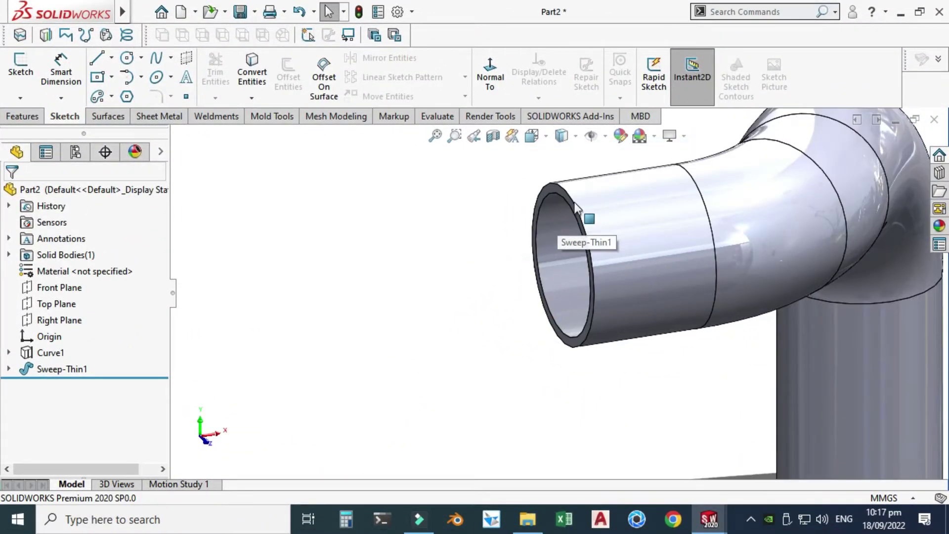
Start a sketch on the pipe's upper end face and draw a circle about 56.5 mm in diameter, concentric with the opening
scroll(576, 208, "down", 2)
left_click(530, 198)
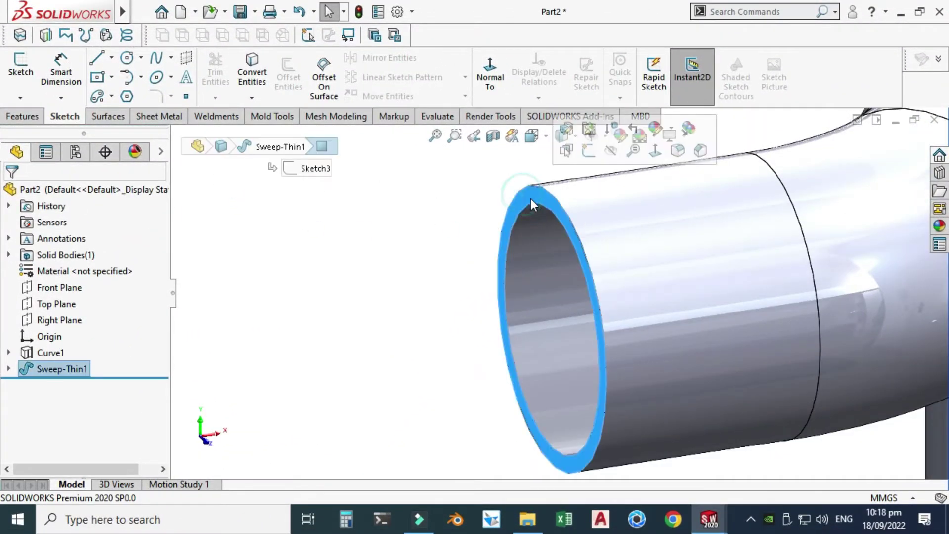
left_click(589, 152)
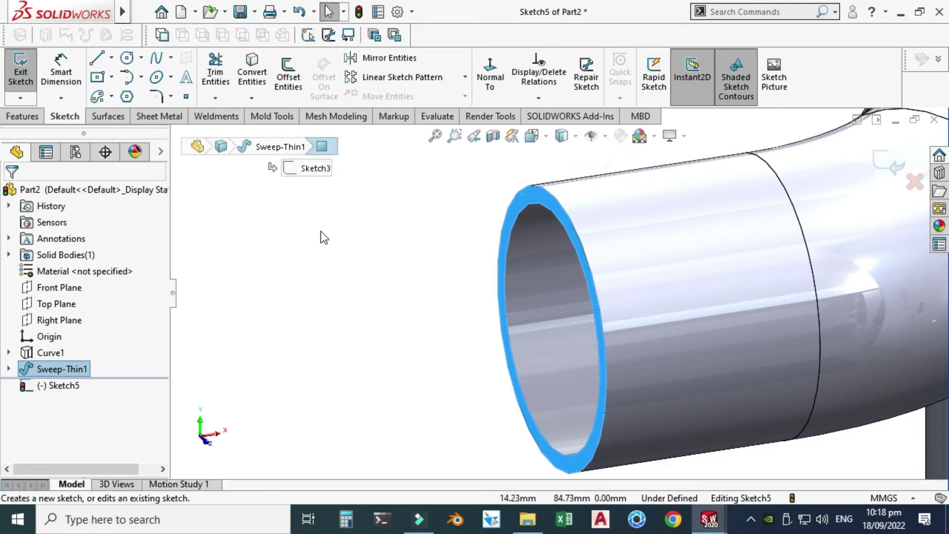
left_click(128, 59)
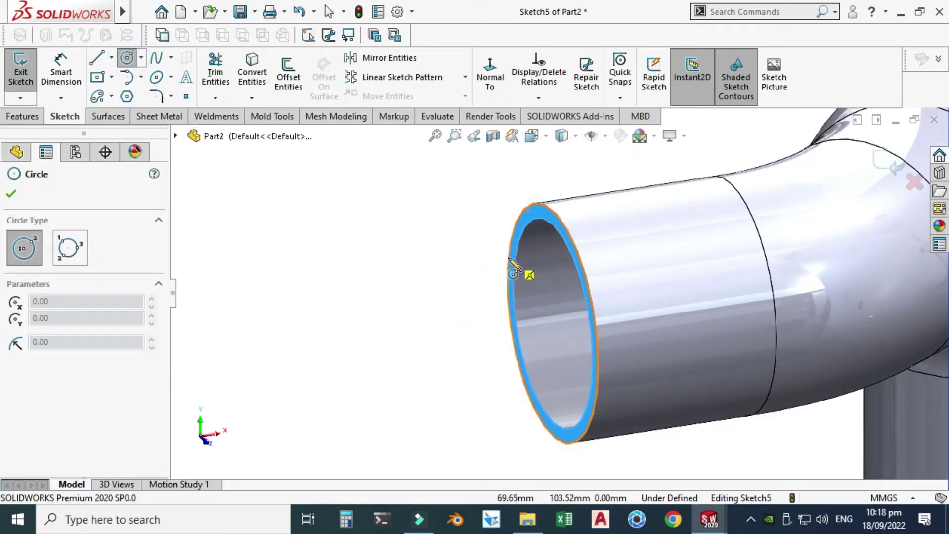
left_click(554, 326)
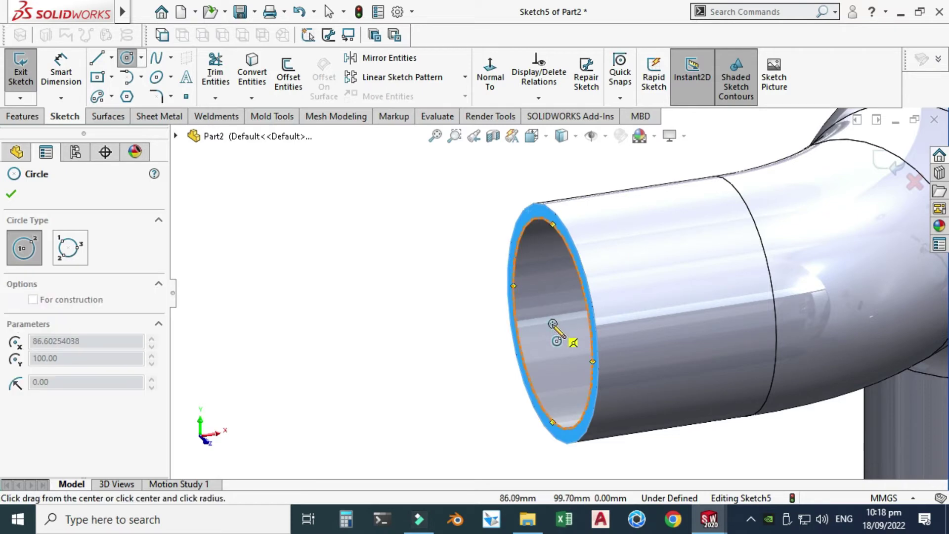
left_click(494, 377)
key("Escape")
scroll(568, 319, "up", 3)
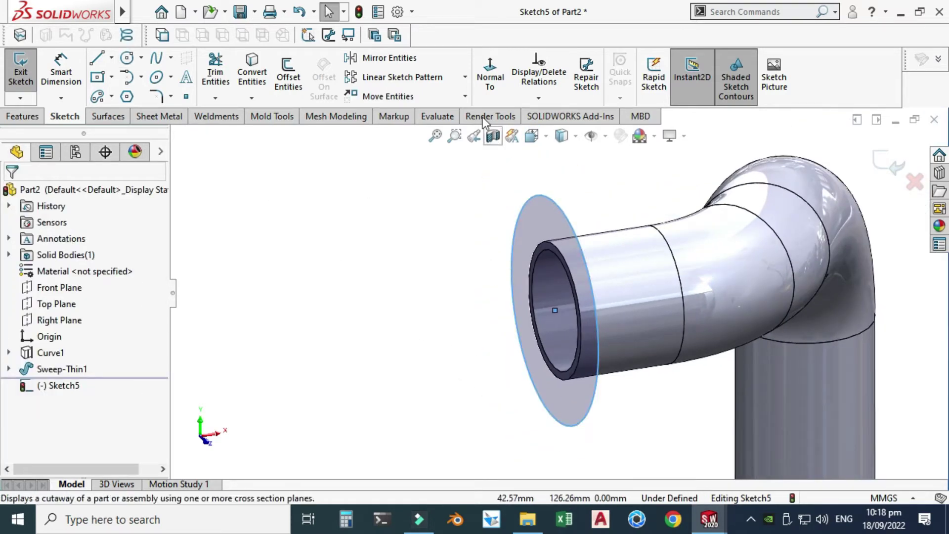
View the sketch face-on and dimension the flange circle's diameter as 60 mm
left_click(490, 72)
left_click(71, 84)
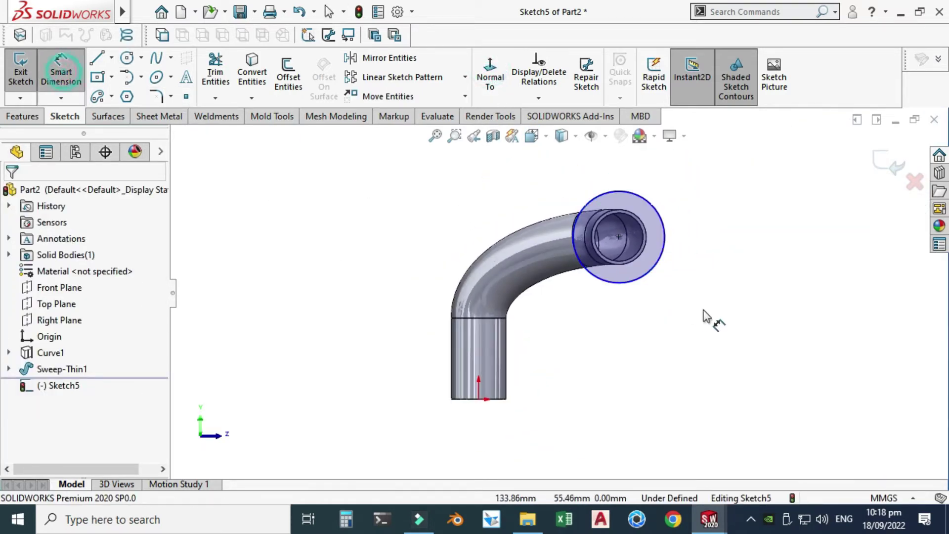
left_click(651, 271)
left_click(722, 318)
type("60")
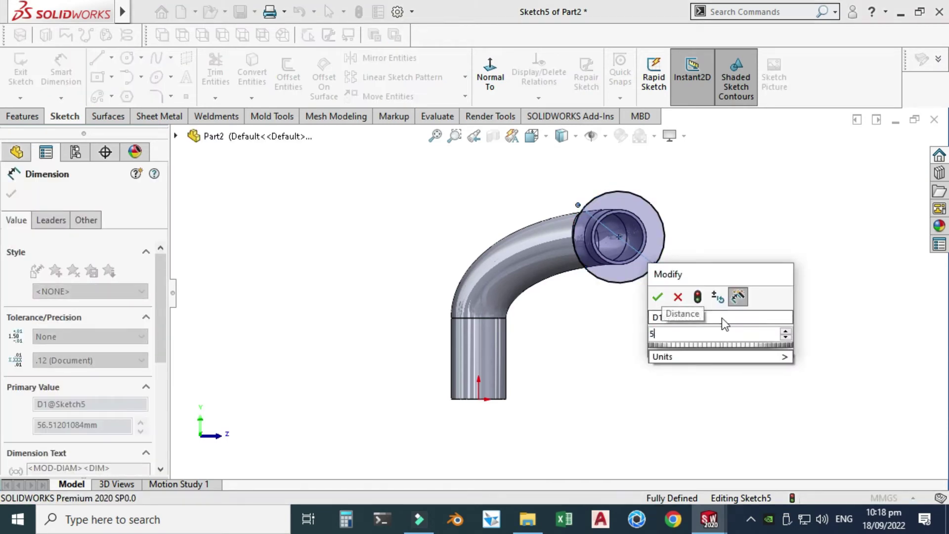
key("Return")
key("Escape")
Convert the pipe end's outer circular edge into a sketch entity and exit the sketch
scroll(669, 248, "up", 5)
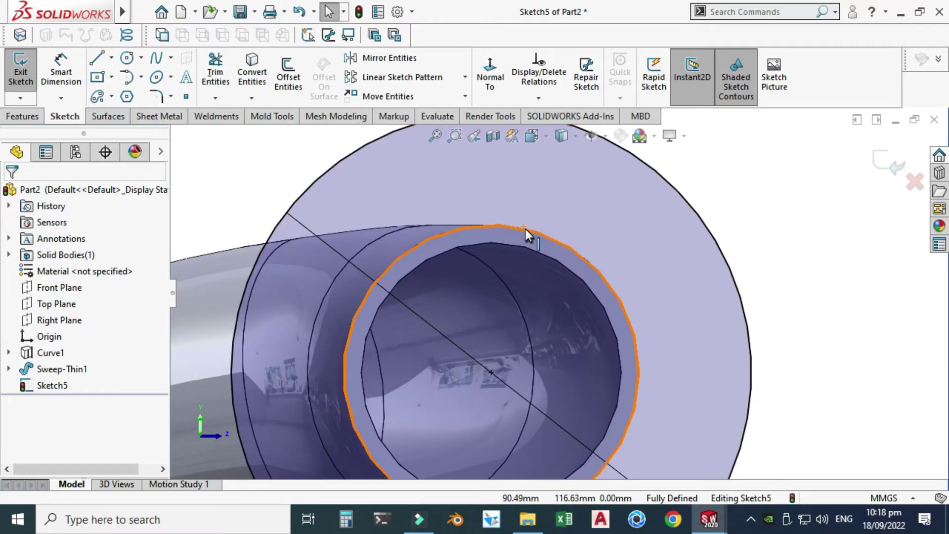
left_click(252, 71)
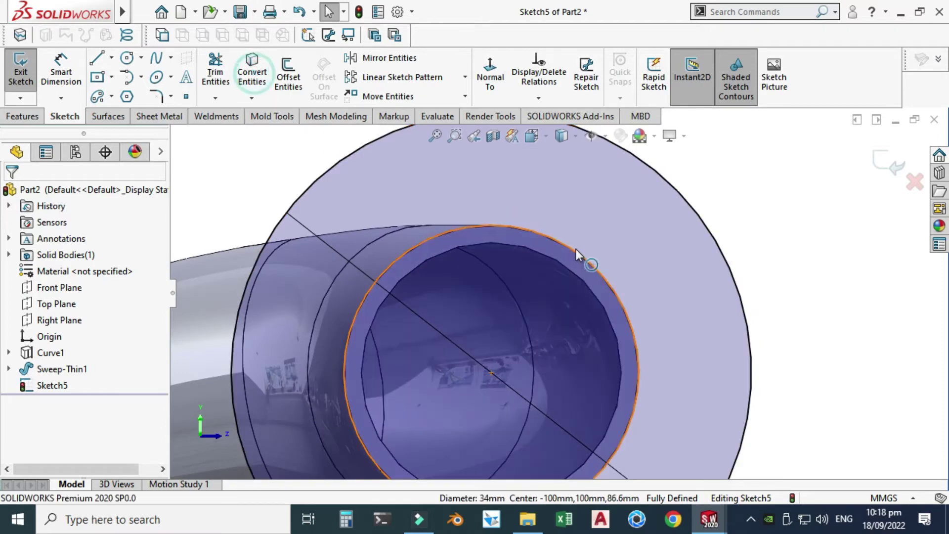
scroll(558, 293, "down", 3)
left_click(882, 159)
scroll(762, 313, "down", 3)
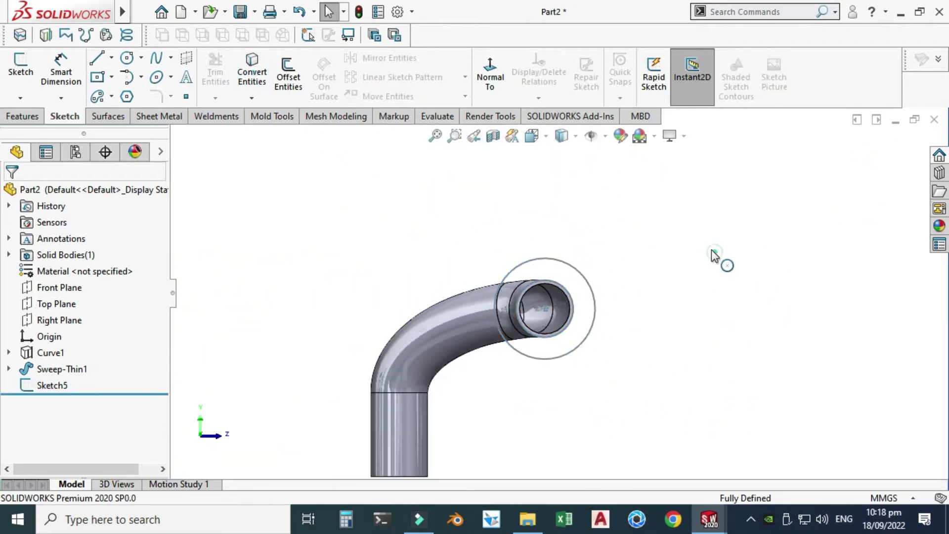
Start an Extruded Boss/Base from the flange sketch at the pipe's upper end
right_click(707, 208)
left_click(749, 271)
left_click_drag(731, 297, 445, 376)
key("Escape")
left_click(24, 118)
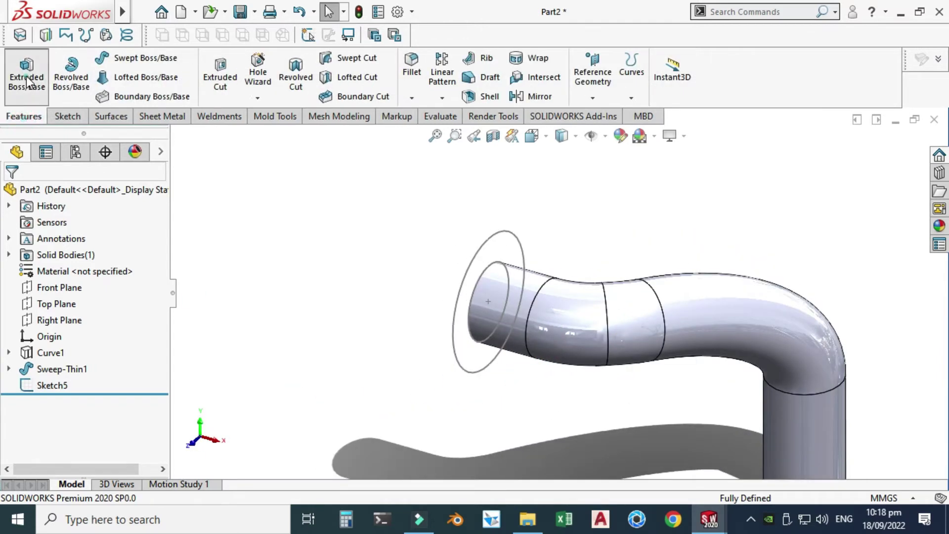
left_click(25, 72)
scroll(524, 270, "down", 2)
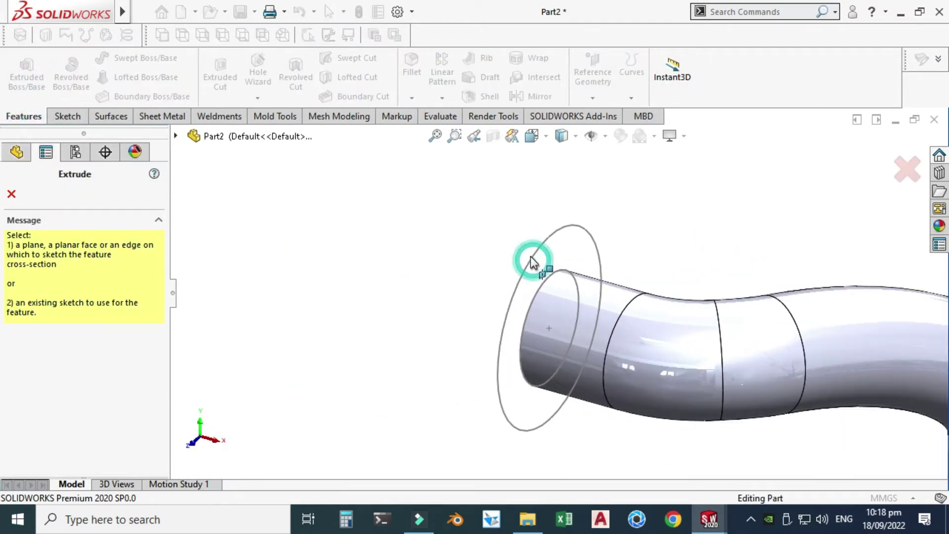
left_click(531, 257)
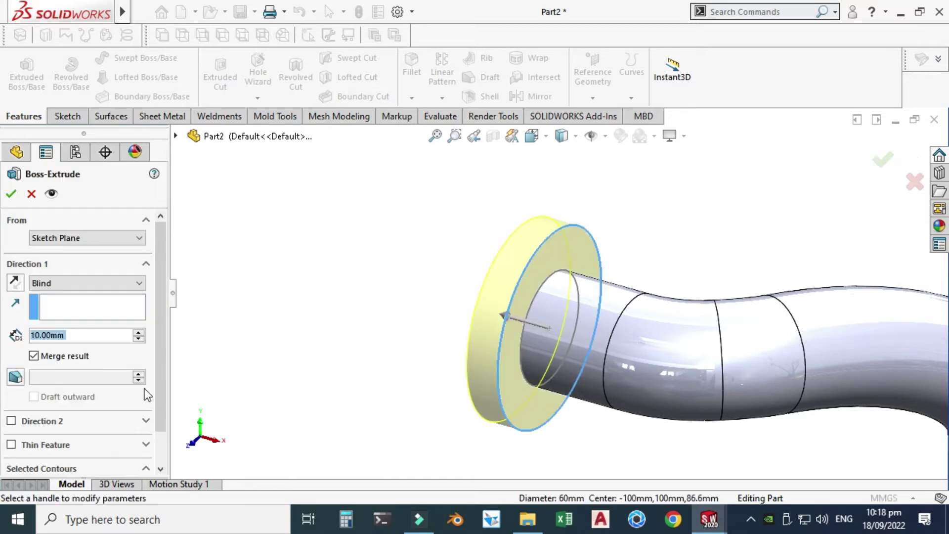
Remove the picked contour from the extrusion's selected contours
scroll(164, 355, "down", 1)
left_click(94, 446)
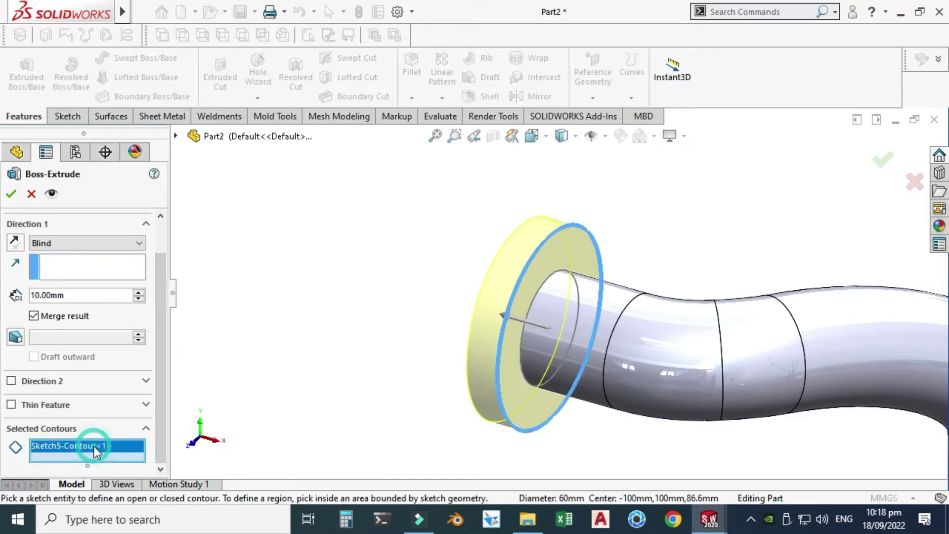
right_click(94, 446)
left_click(136, 398)
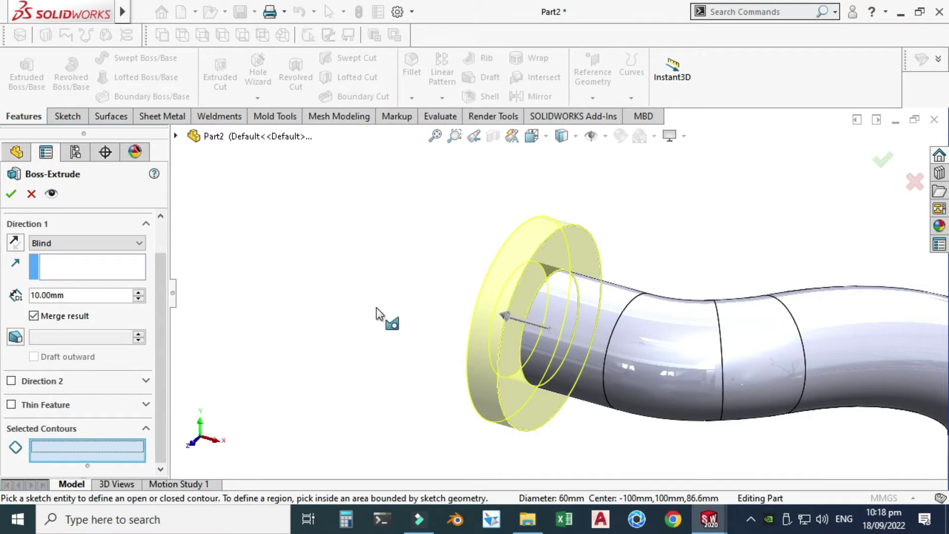
right_click(353, 219)
Set the flange's Blind extrusion depth to 2 mm and accept the feature
left_click(84, 296)
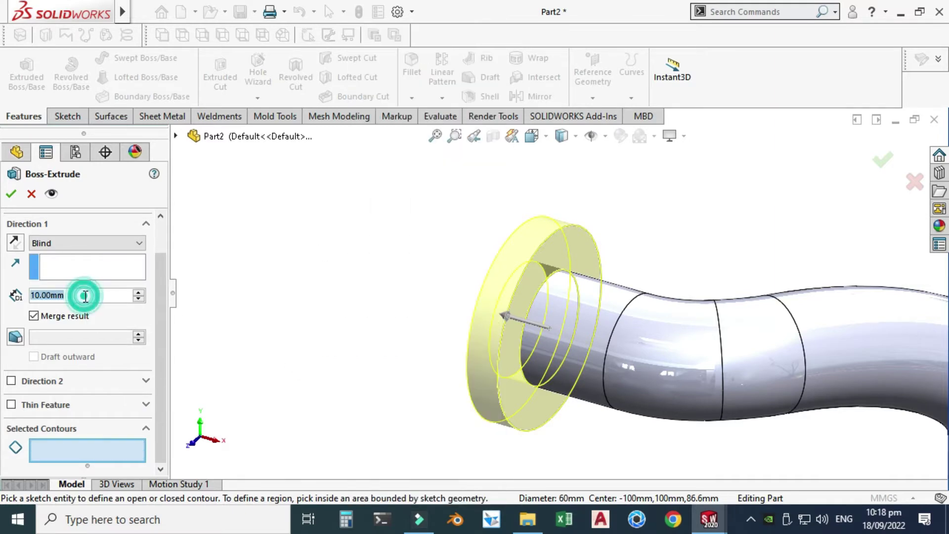
type("2")
key("Return")
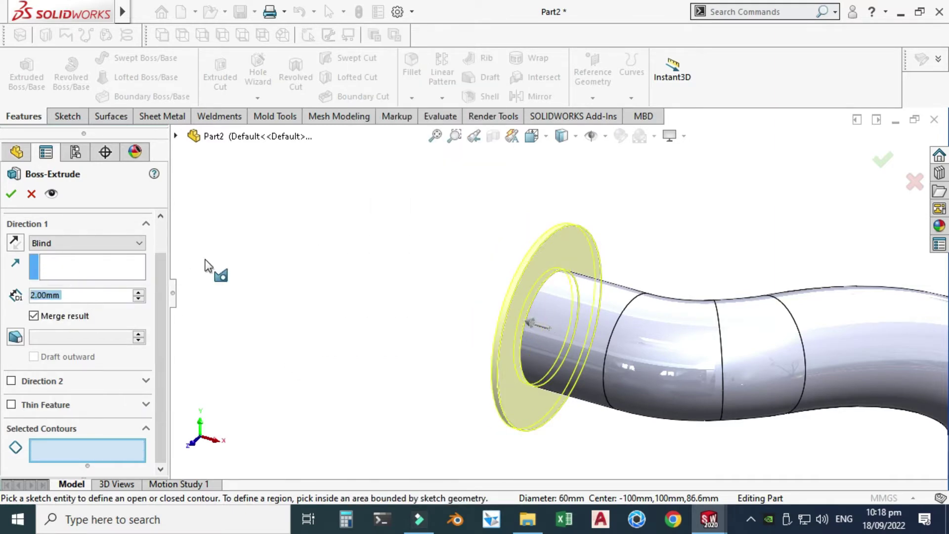
left_click(11, 193)
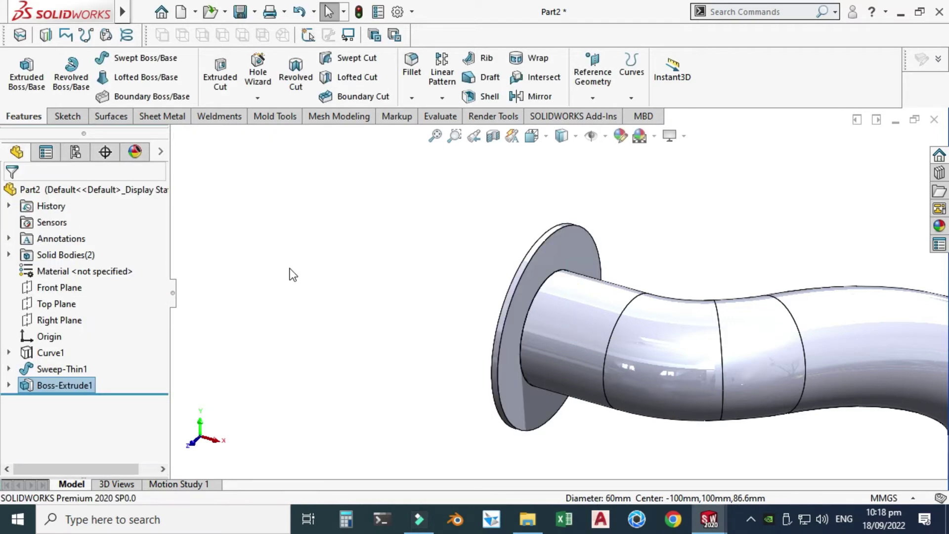
Edit the upper flange's extrusion to reverse its 2 mm direction toward the pipe and merge it with the pipe body
right_click(290, 269)
middle_click_drag(411, 294, 466, 232)
scroll(467, 232, "down", 5)
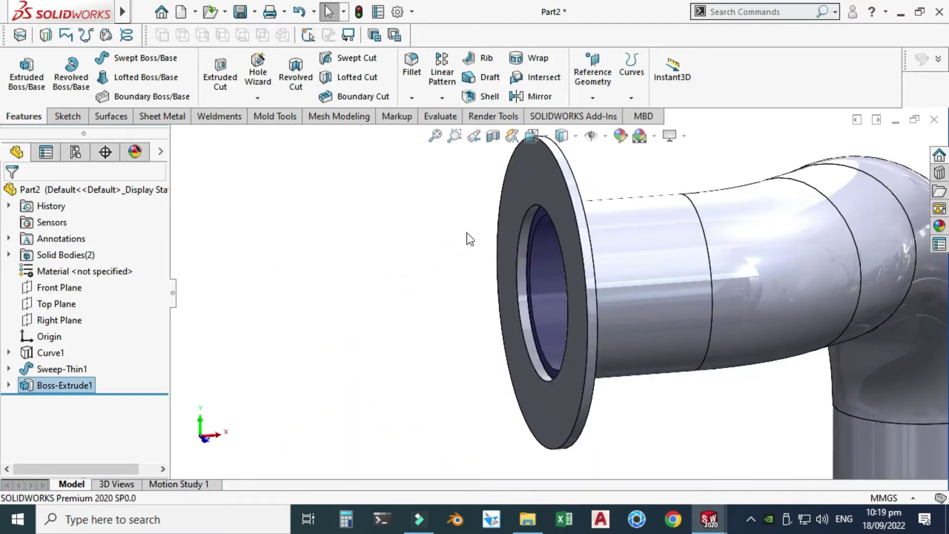
right_click(71, 379)
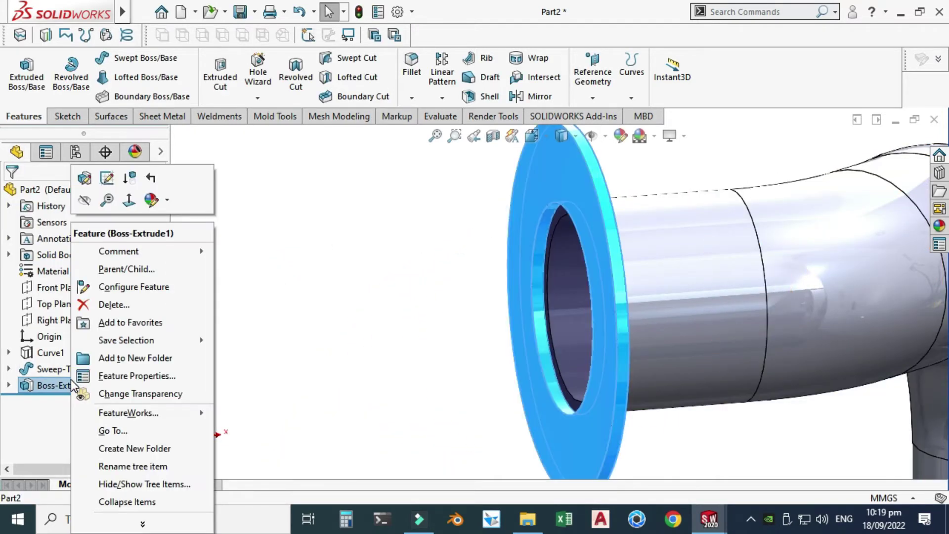
left_click(82, 173)
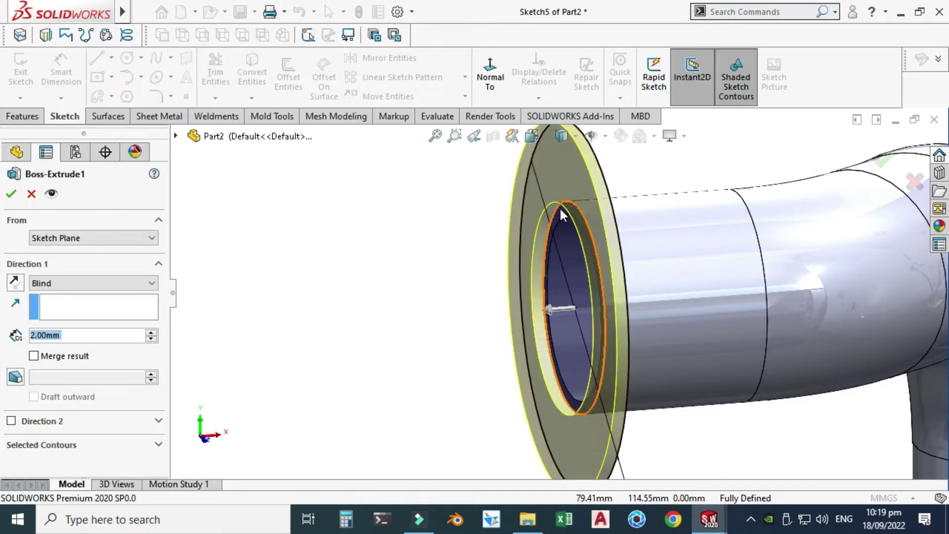
left_click(14, 284)
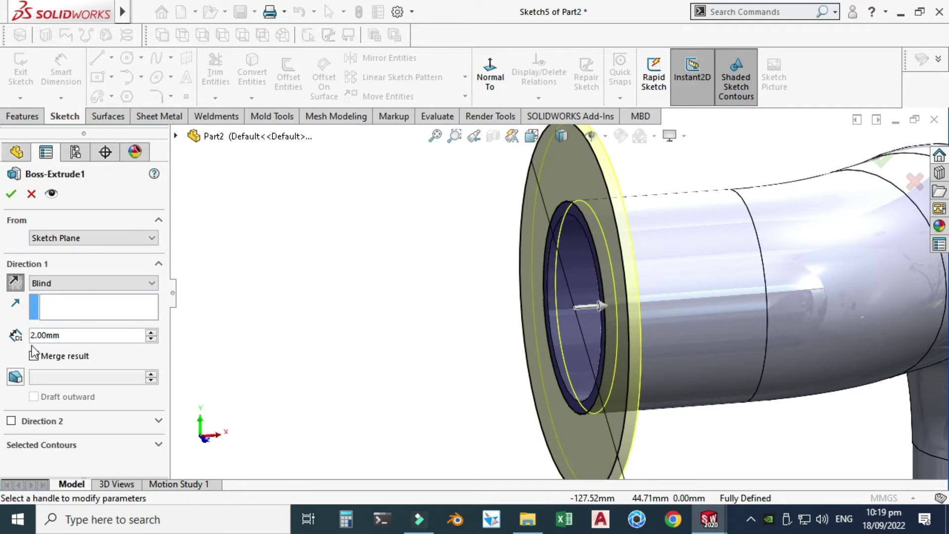
left_click(12, 194)
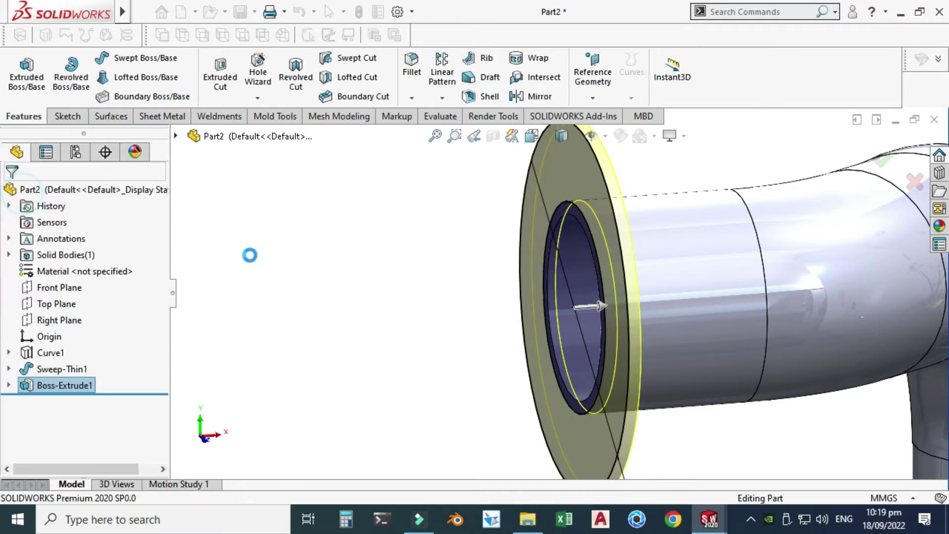
Start a sketch on the annular face at the pipe's open lower end and view it straight on
right_click(386, 230)
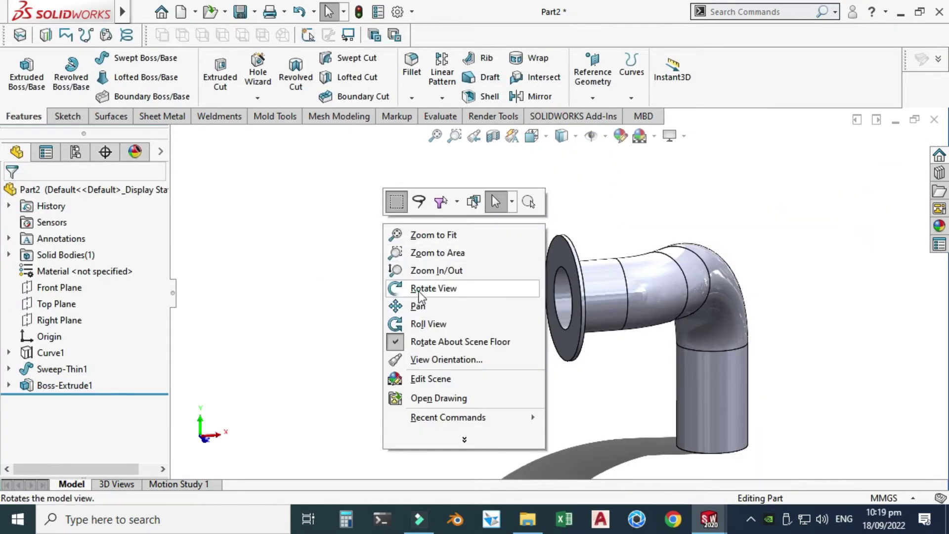
left_click(434, 286)
left_click_drag(444, 287, 689, 339)
scroll(638, 245, "down", 5)
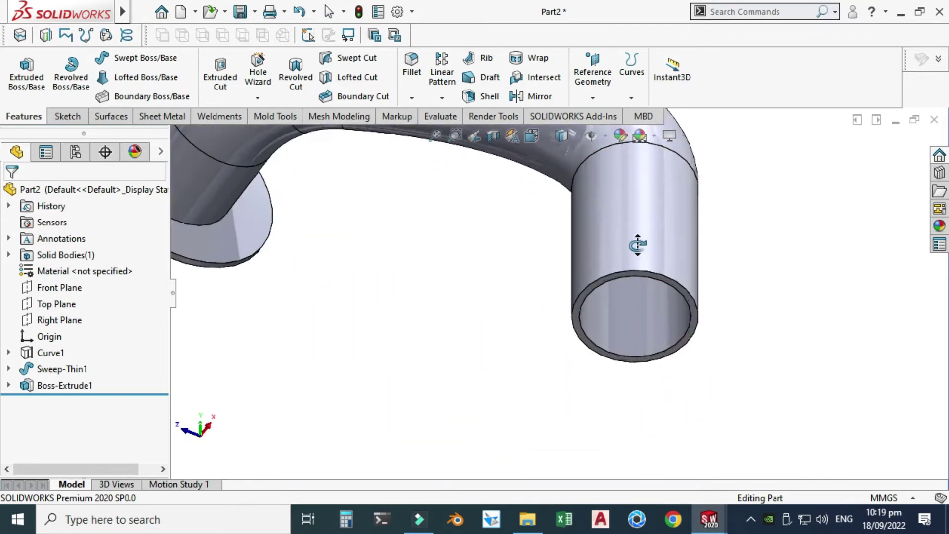
left_click(580, 328)
left_click(641, 292)
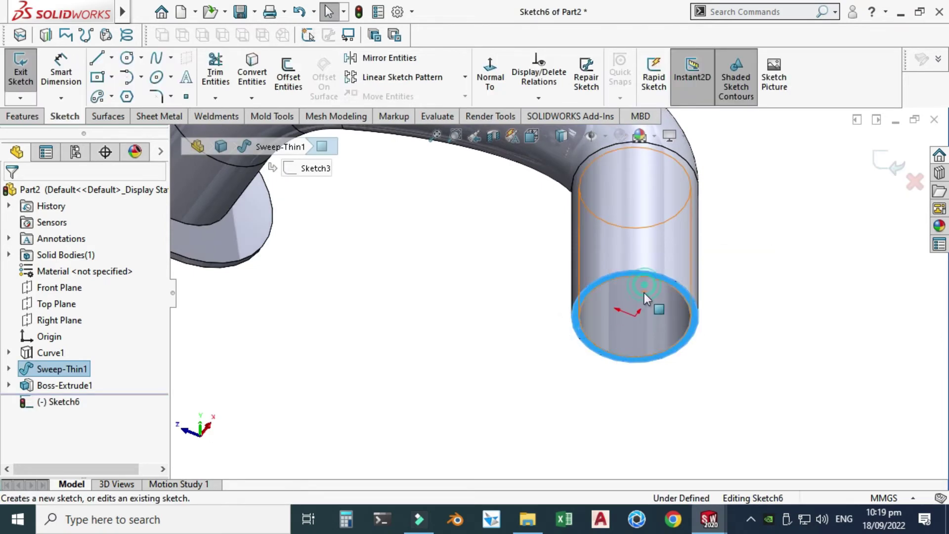
left_click(490, 74)
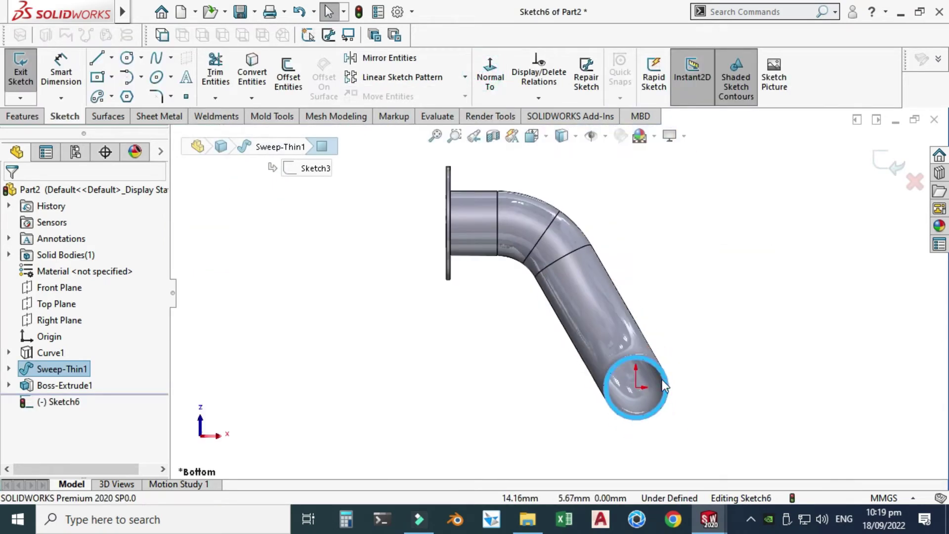
Sketch a circle about 52 mm in diameter around the lower pipe end, centred on the origin
left_click(127, 58)
left_click(612, 377)
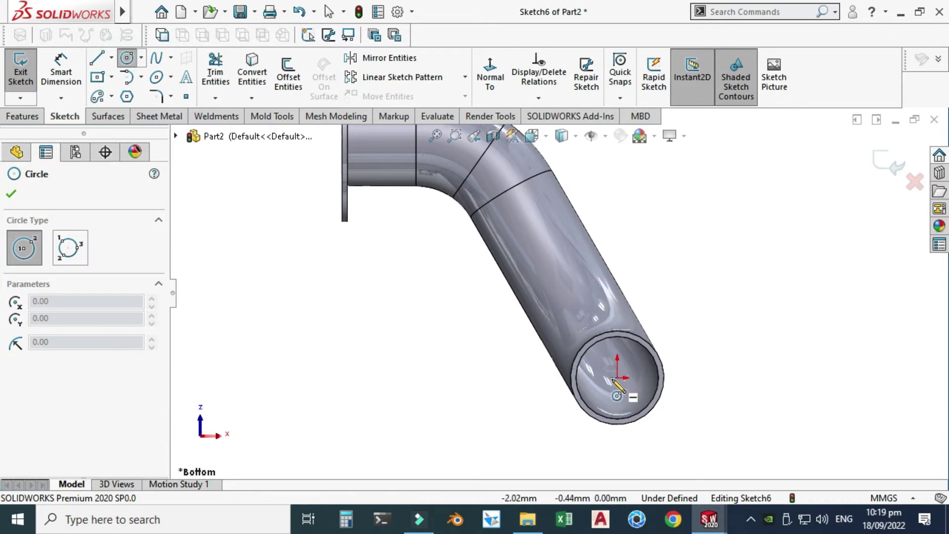
key("Escape")
left_click(127, 58)
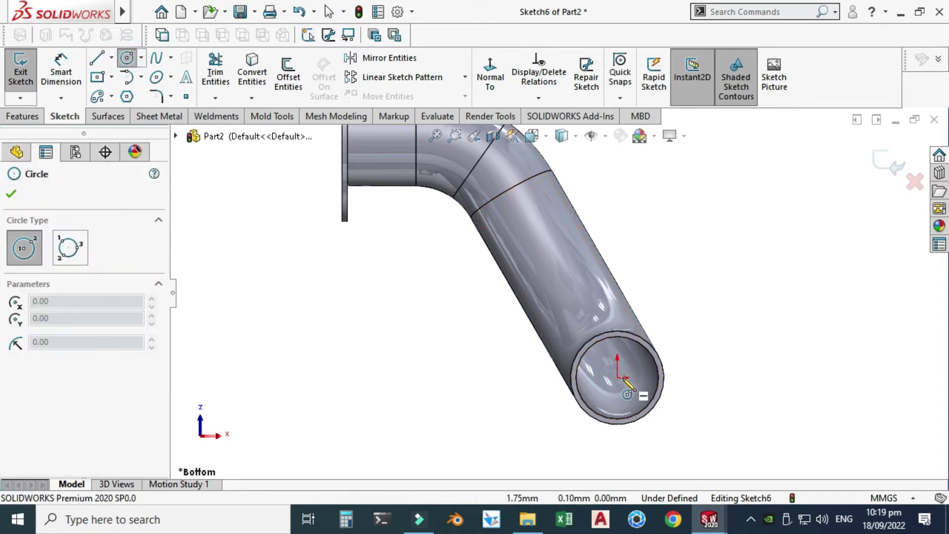
left_click(616, 377)
left_click(678, 420)
Dimension the new circle's diameter to 60 mm
key("d")
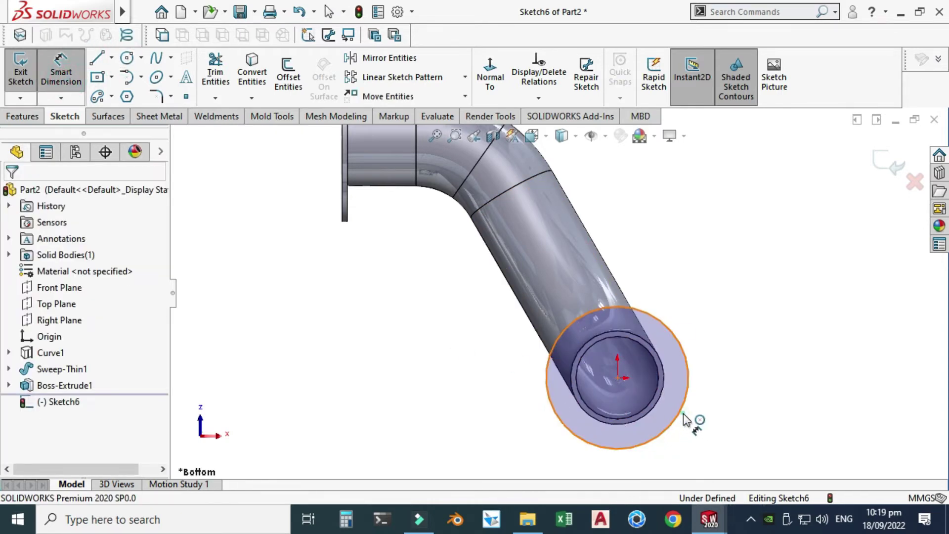
left_click(677, 420)
left_click(783, 371)
type("60")
key("Return")
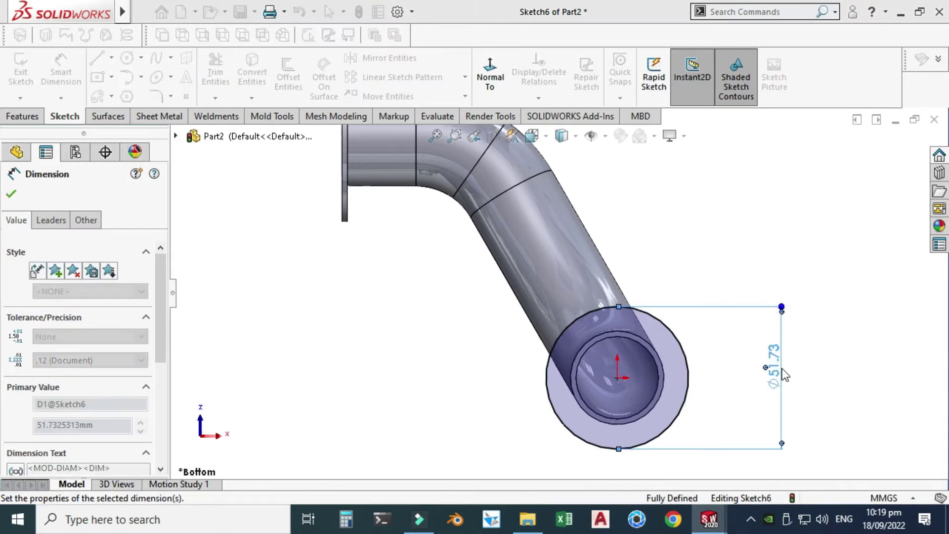
key("Escape")
Convert the lower pipe end's outer circular edge into a sketch entity
scroll(534, 363, "down", 3)
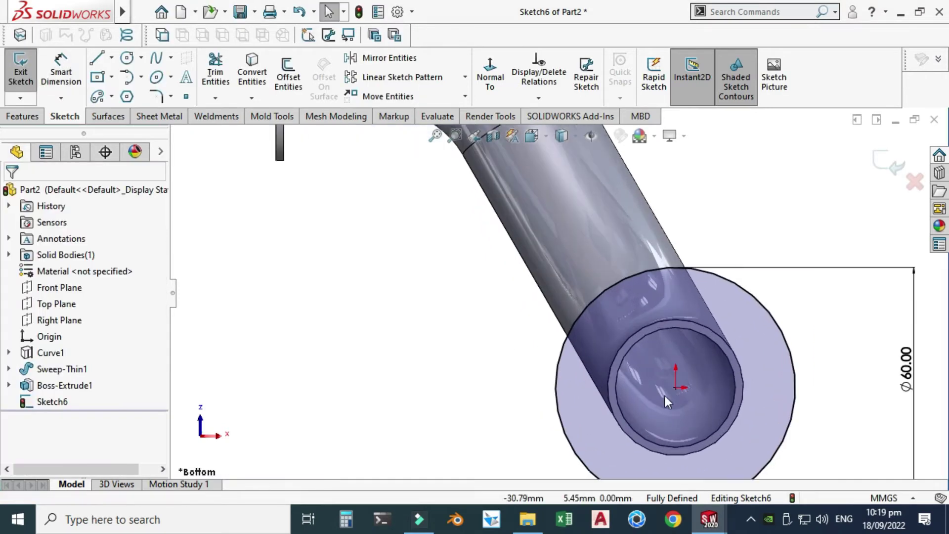
left_click(675, 321)
left_click(252, 69)
scroll(484, 241, "up", 2)
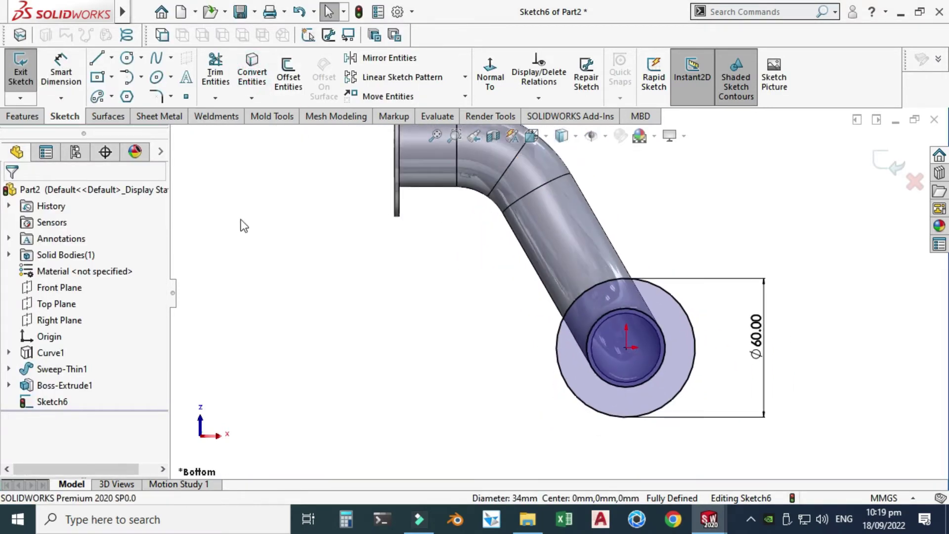
Extrude the lower flange ring 2 mm Blind in the reversed direction, merged with the pipe
left_click(22, 116)
left_click(27, 69)
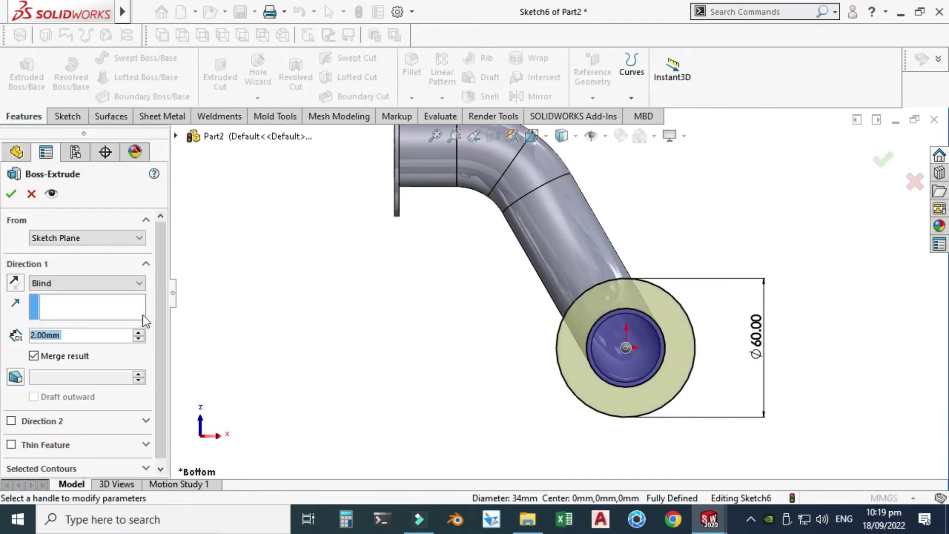
left_click(165, 366)
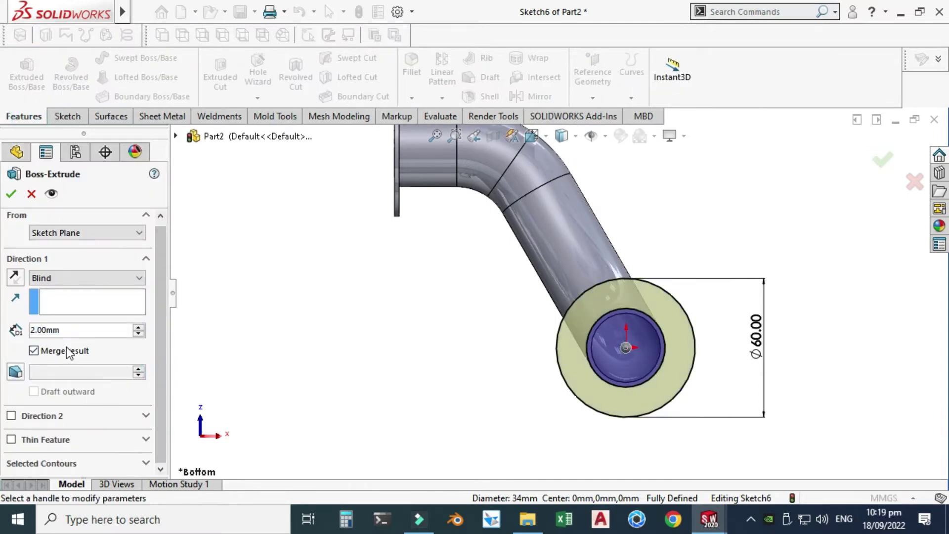
scroll(556, 291, "down", 3)
right_click(743, 146)
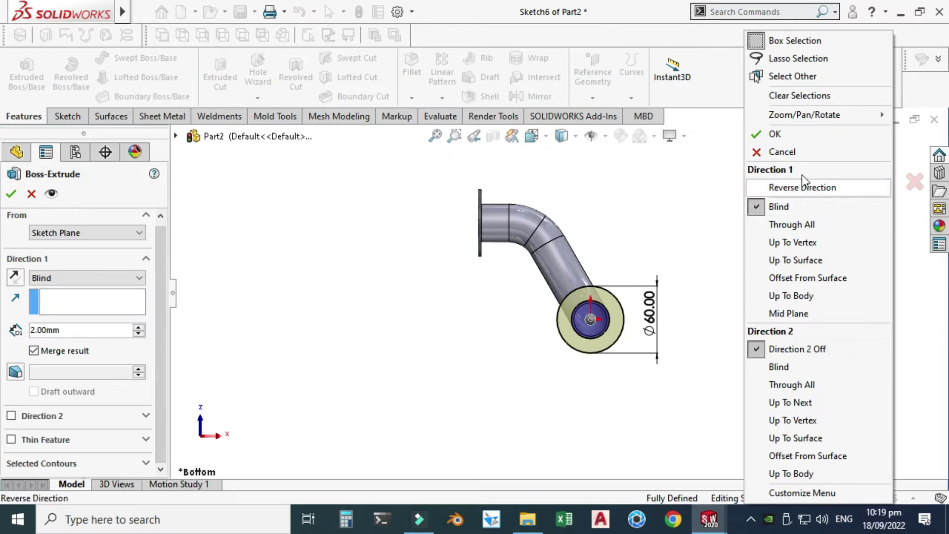
mouse_move(837, 117)
left_click(661, 185)
left_click_drag(551, 333, 557, 351)
scroll(568, 280, "up", 3)
left_click_drag(703, 188, 668, 165)
scroll(645, 214, "up", 3)
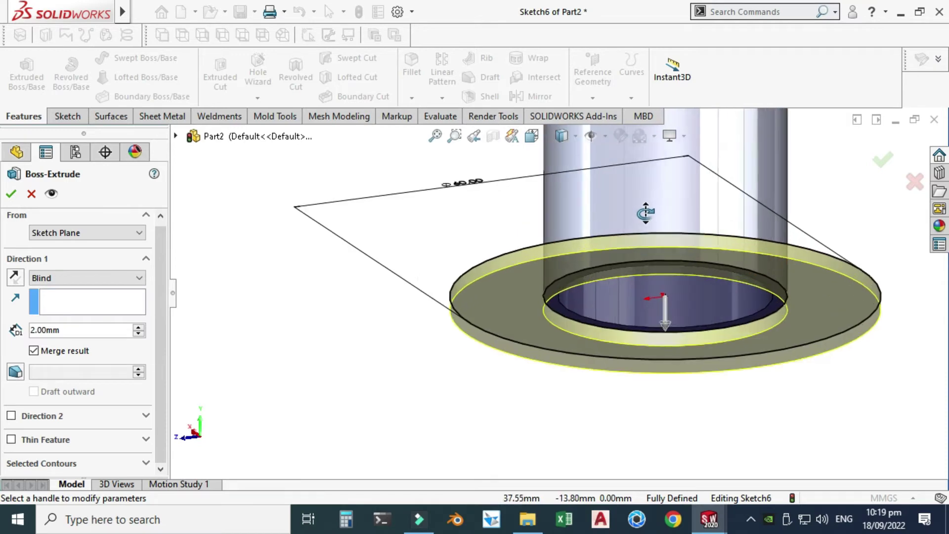
left_click(18, 280)
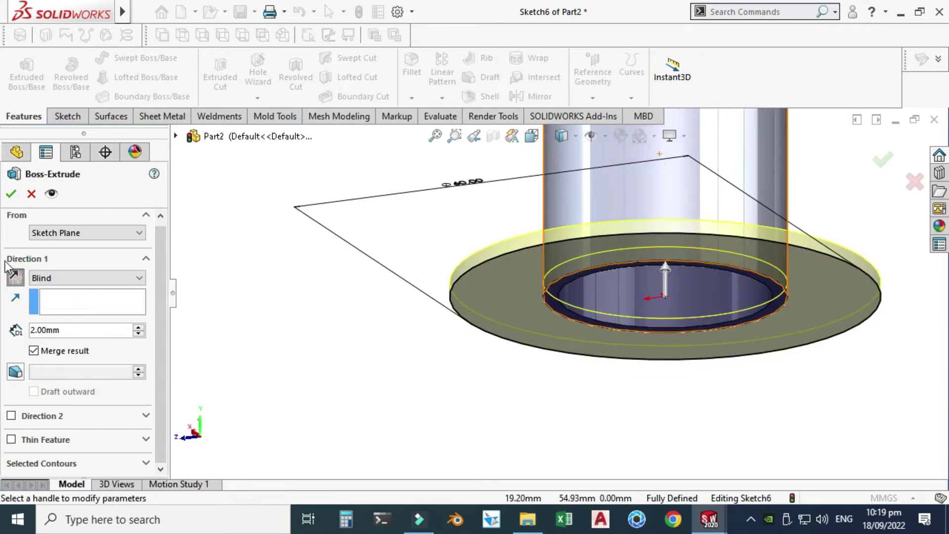
left_click(12, 194)
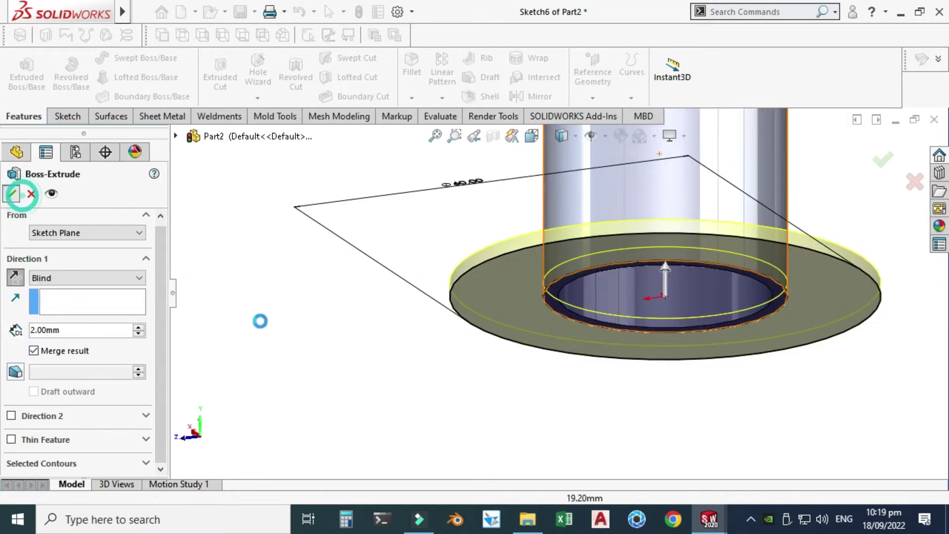
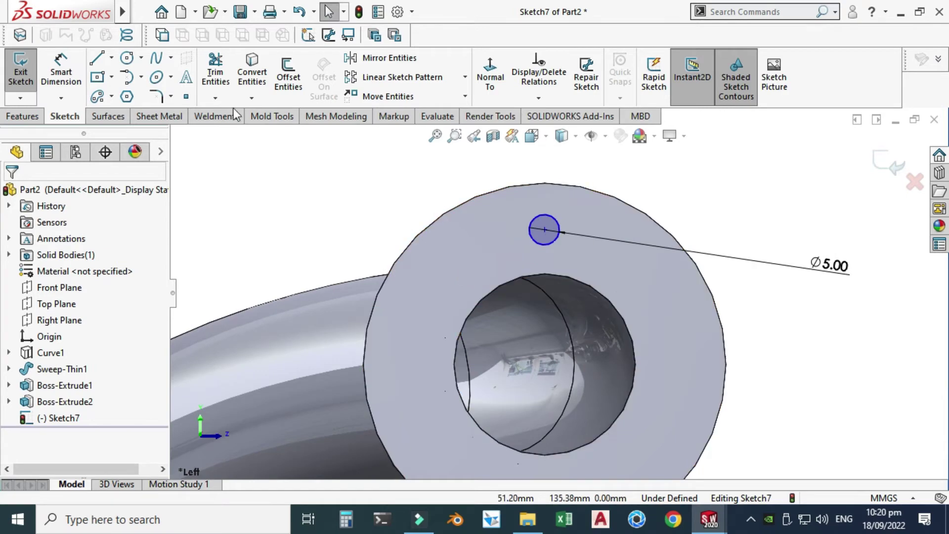
Draw a vertical centerline through the 5 mm circle from the upper flange's inner edge to its outer edge
left_click(111, 58)
left_click(129, 95)
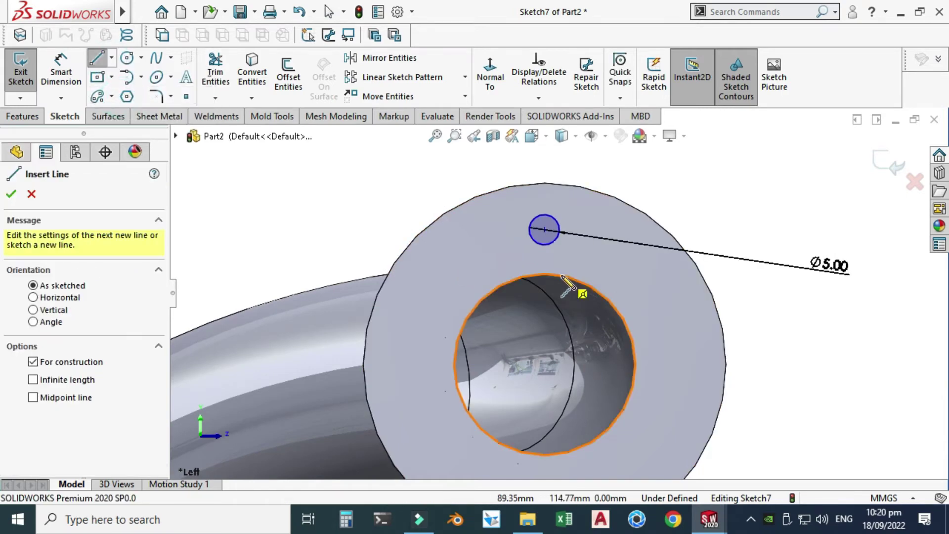
left_click(544, 274)
left_click(544, 183)
key("Escape")
Constrain the 5 mm circle's centre to the midpoint of the vertical centerline
scroll(539, 201, "down", 3)
middle_click_drag(550, 256, 552, 324, "ctrl")
scroll(552, 324, "down", 2)
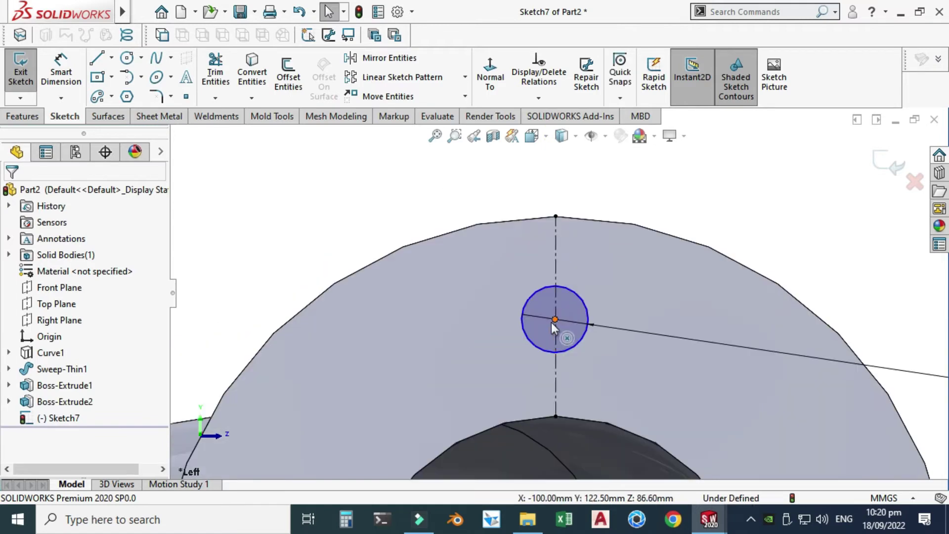
mouse_move(555, 321)
left_mouse_down()
mouse_move(564, 263)
mouse_move(560, 324)
mouse_move(563, 295)
mouse_move(592, 269)
mouse_move(558, 277)
mouse_move(556, 301)
mouse_move(554, 278)
mouse_move(559, 317)
left_mouse_up()
scroll(537, 271, "up", 5)
scroll(551, 311, "up", 2)
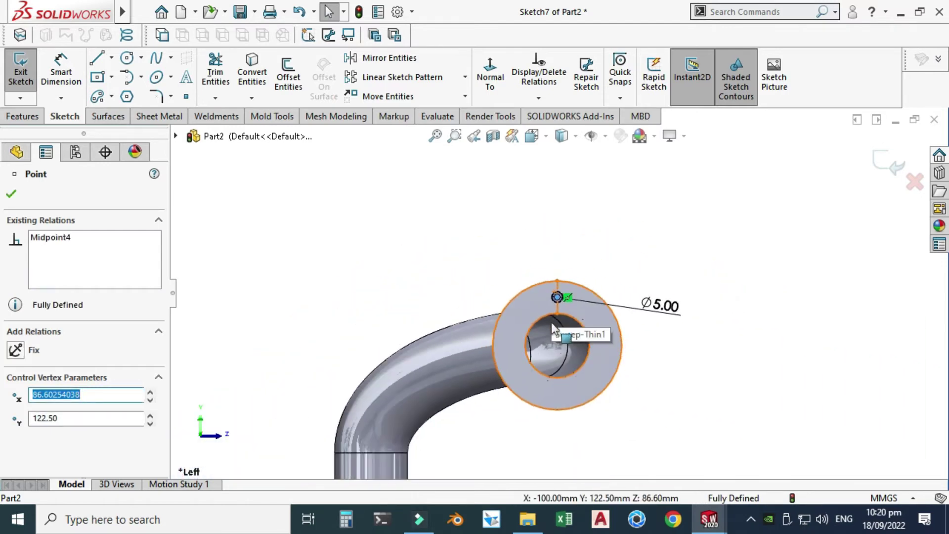
Set up a Circular Sketch Pattern of the 5 mm circle with 8 equally spaced instances over 360 degrees
scroll(557, 322, "down", 1)
middle_click_drag(565, 353, 543, 316)
scroll(544, 316, "down", 2)
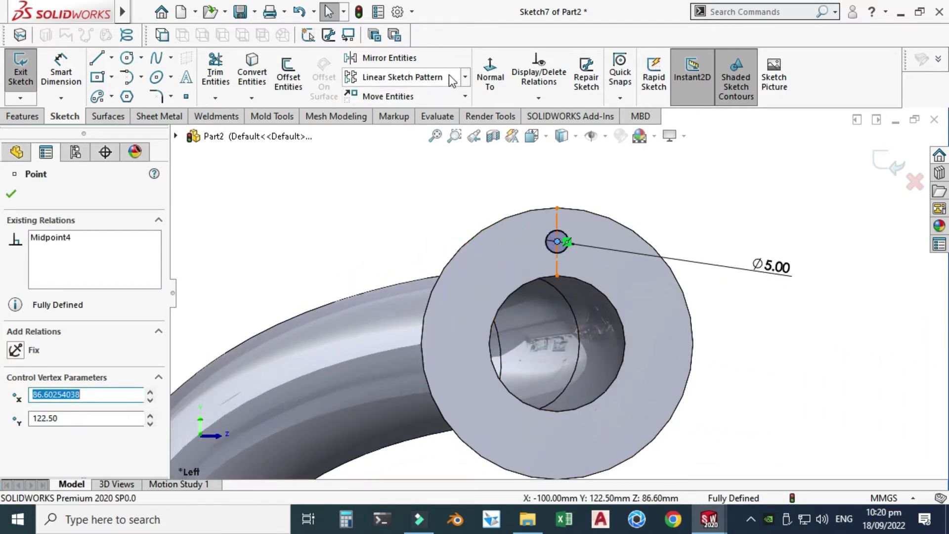
left_click(465, 80)
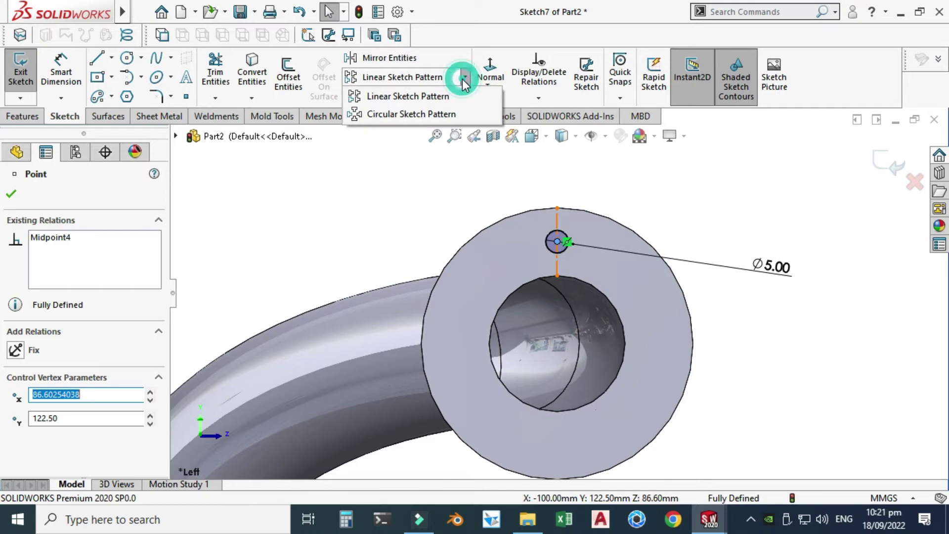
left_click(389, 115)
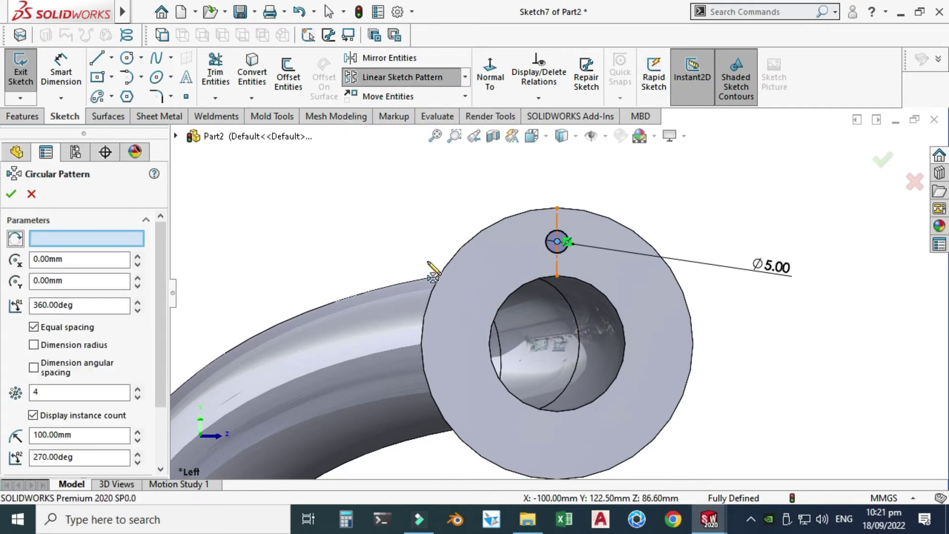
scroll(337, 254, "down", 2)
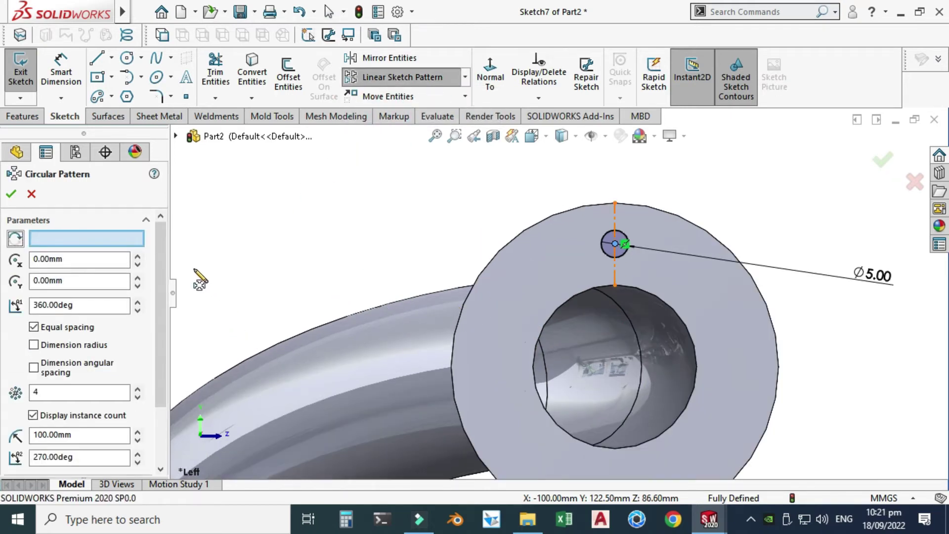
scroll(89, 376, "down", 3)
left_click(87, 424)
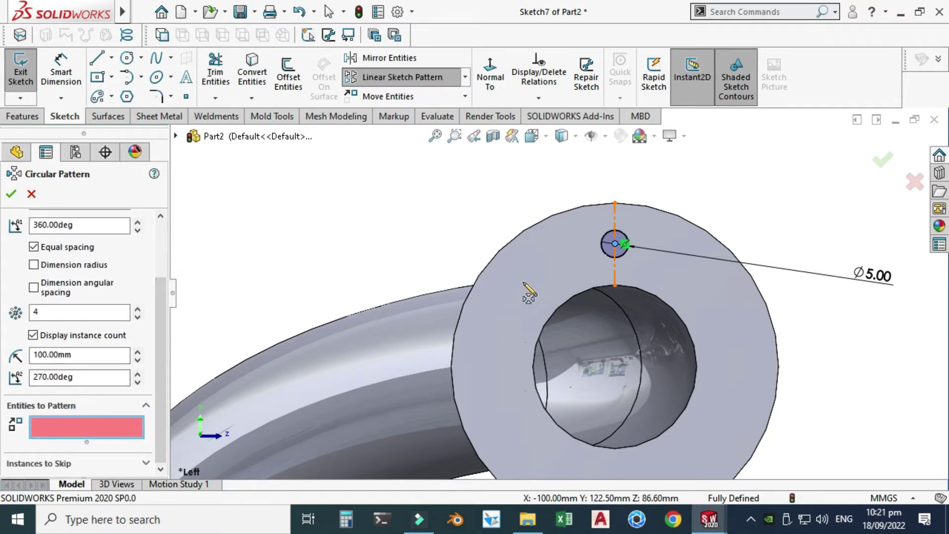
left_click(607, 251)
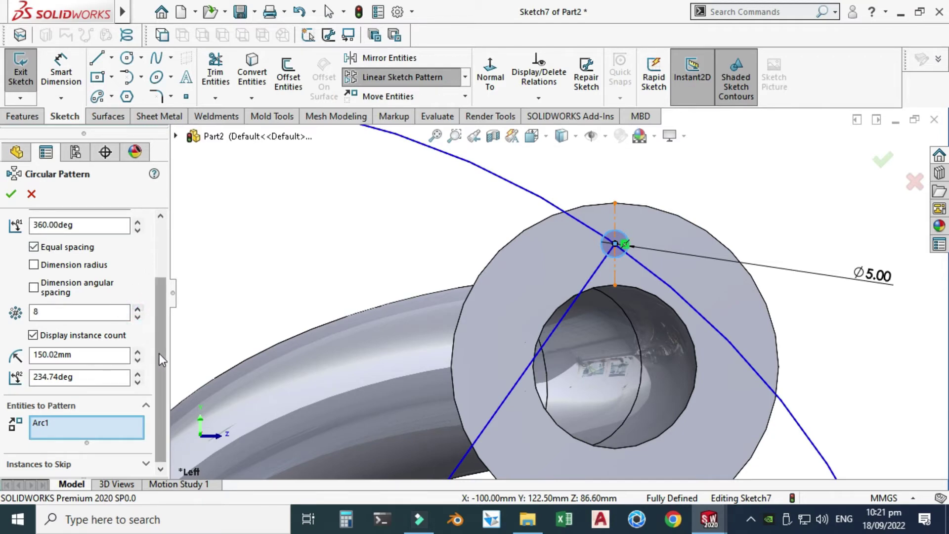
Replace the circular pattern's centre point with the flange's inner circular edge
scroll(159, 354, "up", 3)
left_click(94, 238)
right_click(95, 239)
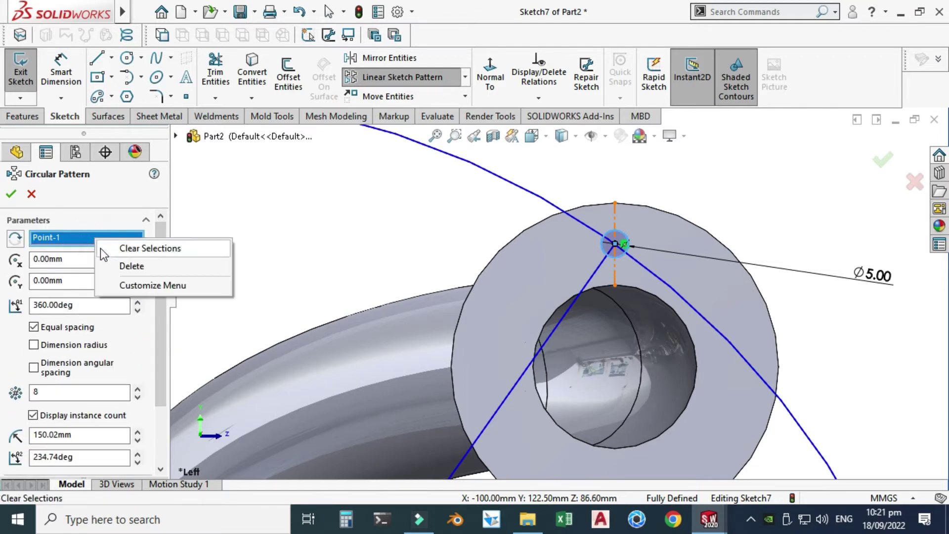
left_click(144, 248)
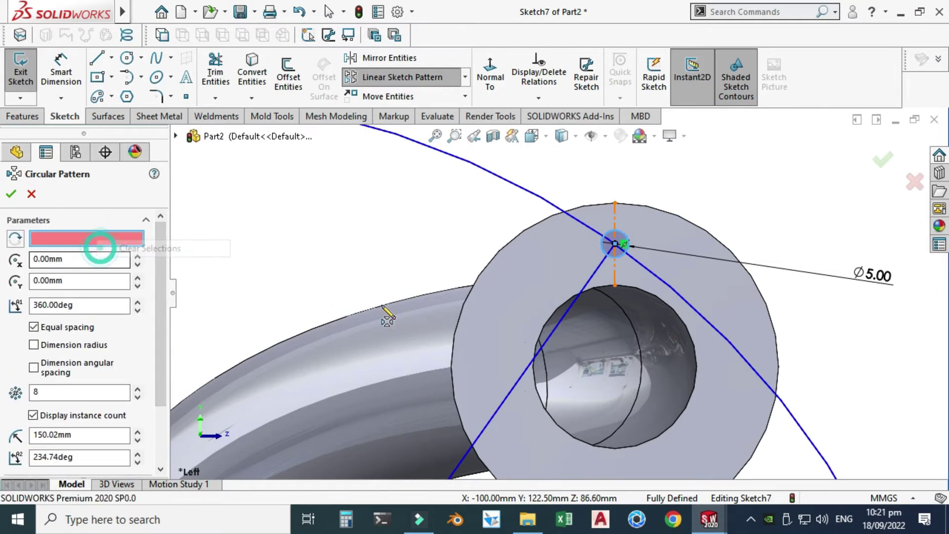
left_click(539, 336)
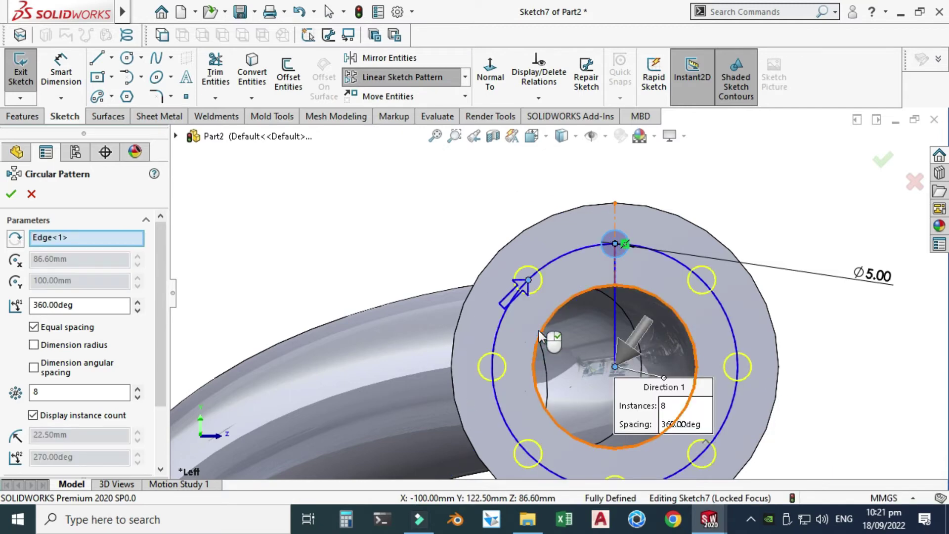
scroll(559, 296, "up", 3)
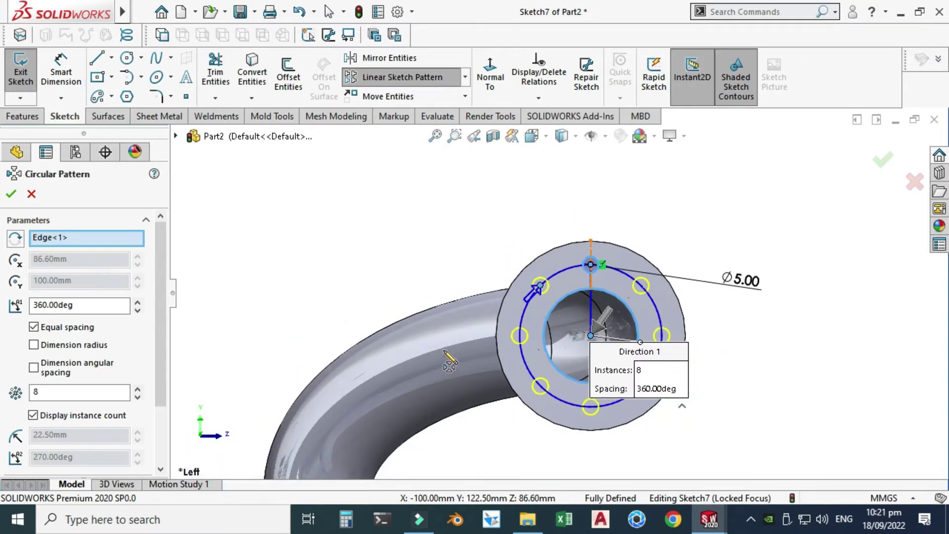
Accept the circular sketch pattern of eight 5 mm circles on the upper flange
left_click(10, 191)
scroll(420, 250, "up", 3)
right_click(540, 194)
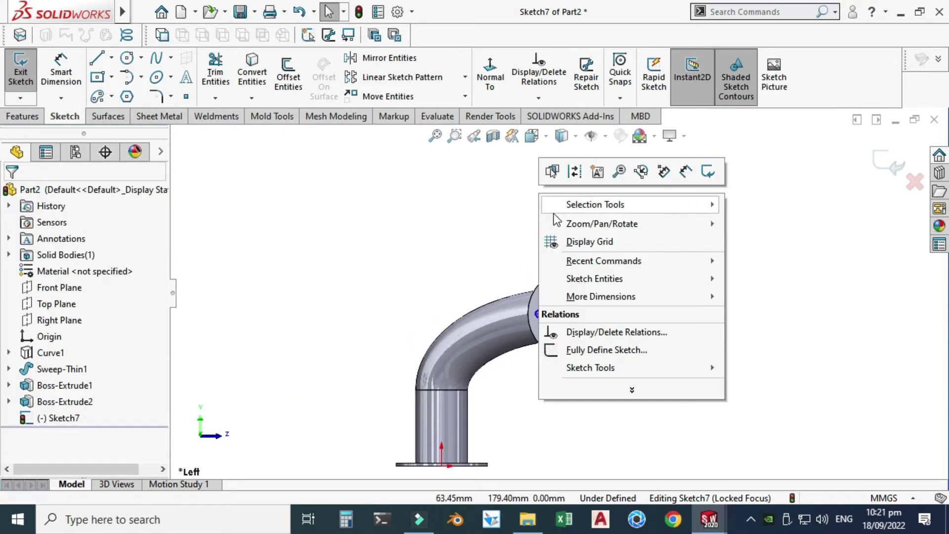
mouse_move(635, 220)
left_click(779, 275)
left_click_drag(771, 296, 381, 306)
scroll(381, 306, "down", 3)
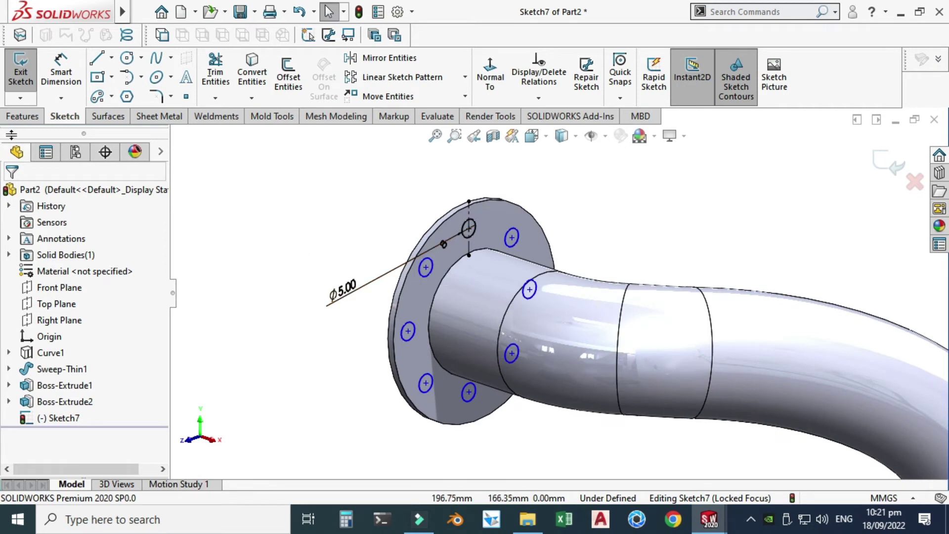
Cut the eight patterned circles through the upper flange with an Up To Next extruded cut
left_click(22, 117)
left_click(220, 74)
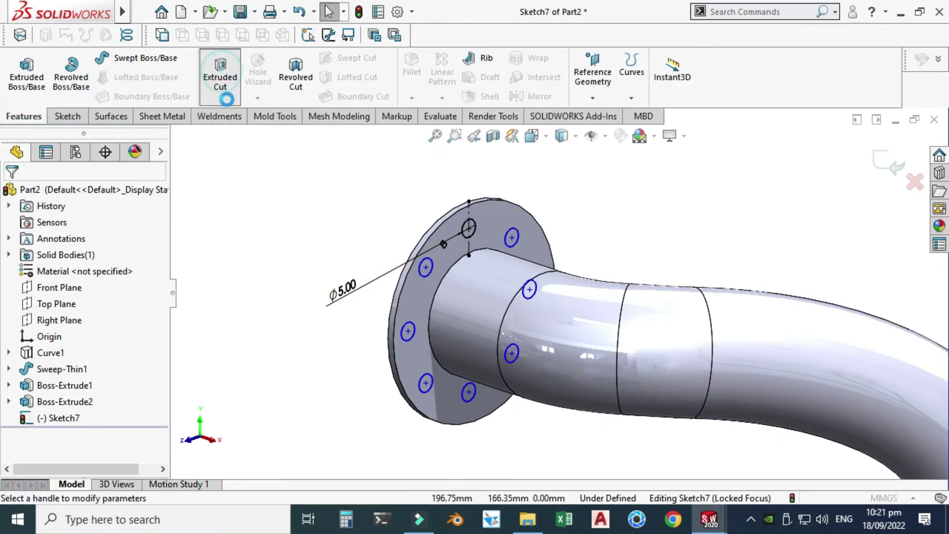
left_click(75, 283)
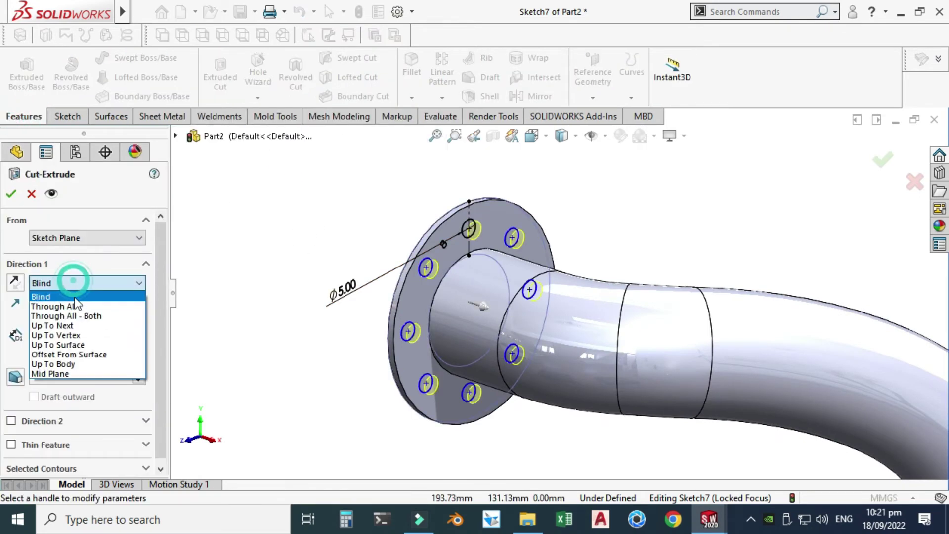
left_click(62, 332)
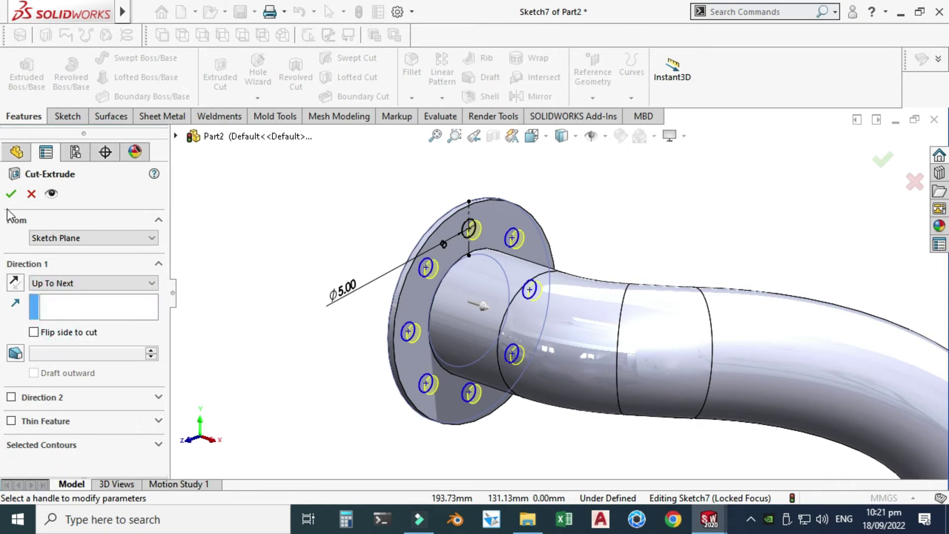
left_click(10, 194)
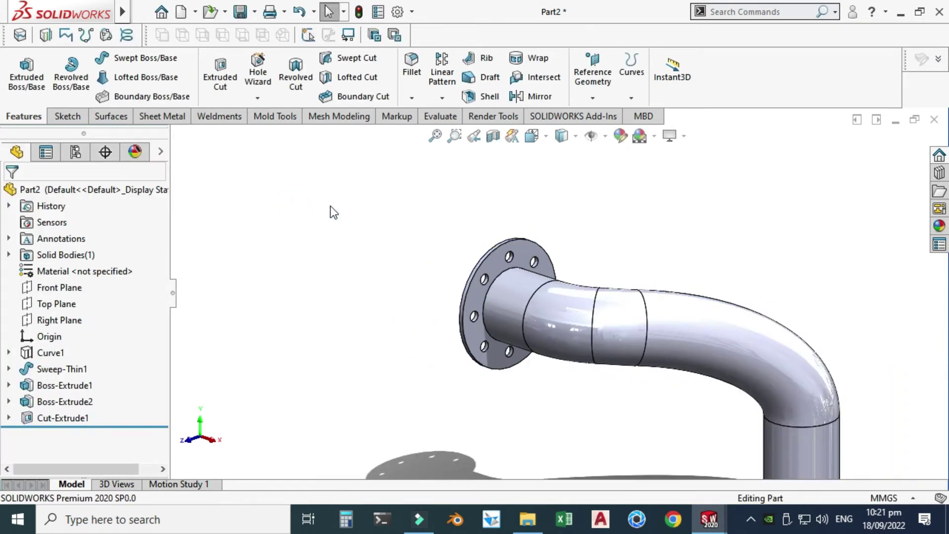
Open a new sketch on the lower flange's outer face and view it normal to the sketch plane
right_click(489, 165)
left_click(517, 227)
left_click_drag(557, 421, 744, 416)
scroll(729, 419, "down", 3)
key("Escape")
left_click(726, 408)
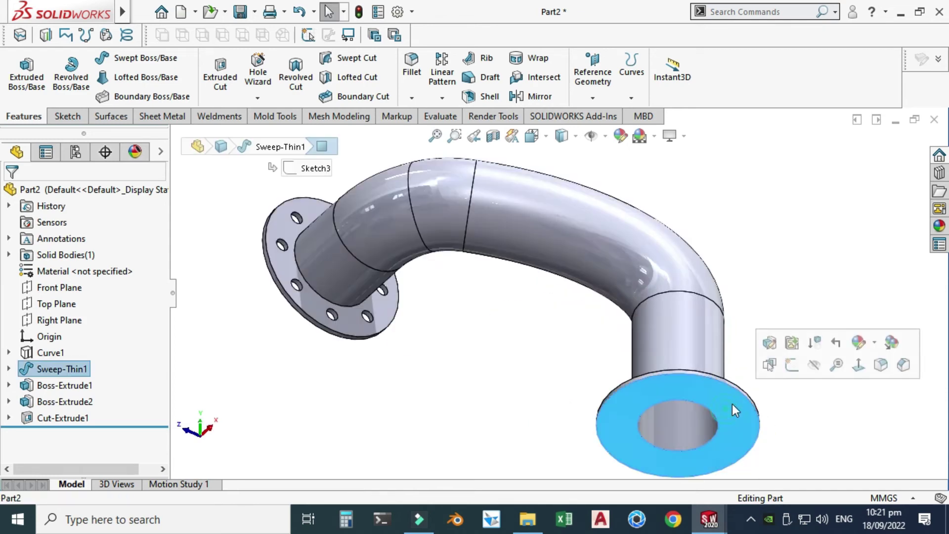
left_click(791, 365)
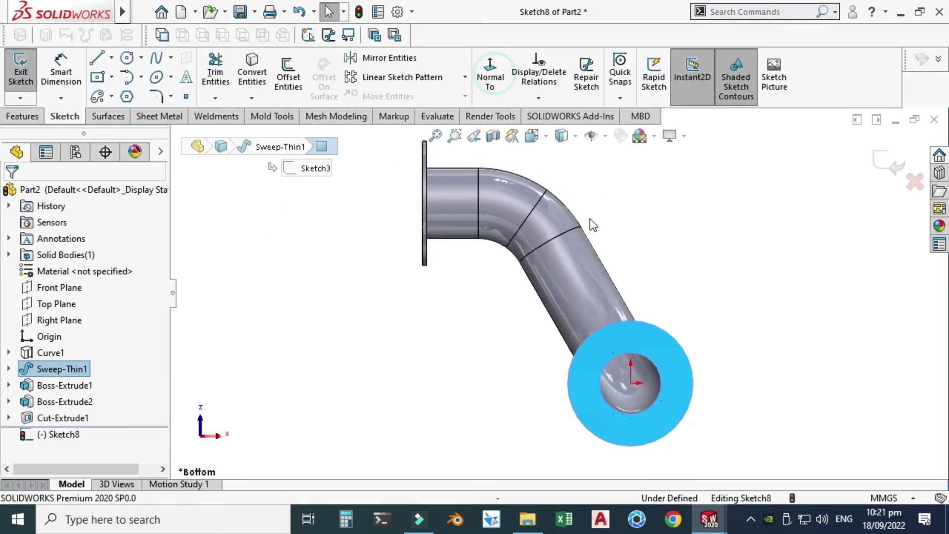
Draw a small circle on the lower flange face directly above the origin and set its diameter to 5 mm
scroll(631, 393, "down", 5)
left_click(127, 57)
left_click(581, 267)
left_click(594, 270)
right_click_drag(593, 270, 604, 254)
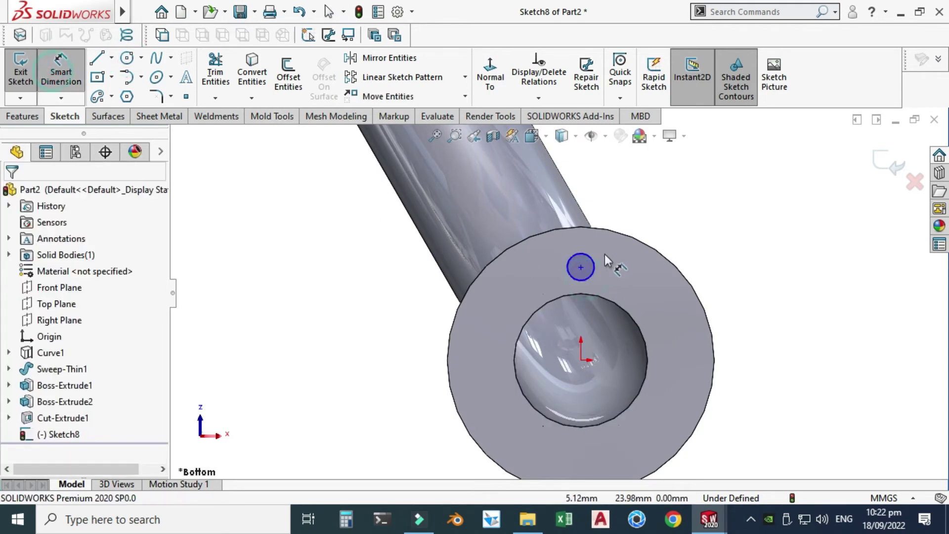
left_click(594, 271)
left_click(748, 275)
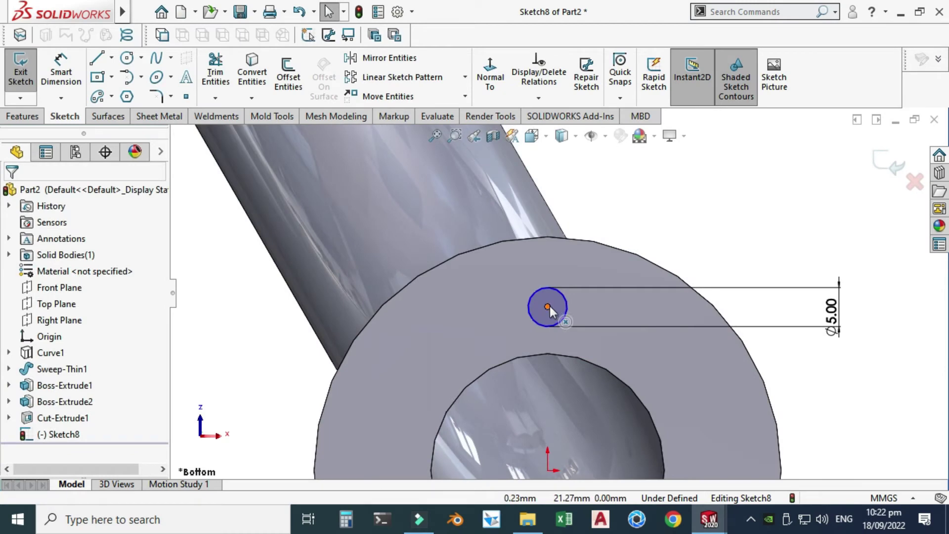
Draw a circle of about 22 mm radius centred on the origin, passing across the small circle on the lower flange
scroll(558, 277, "up", 5)
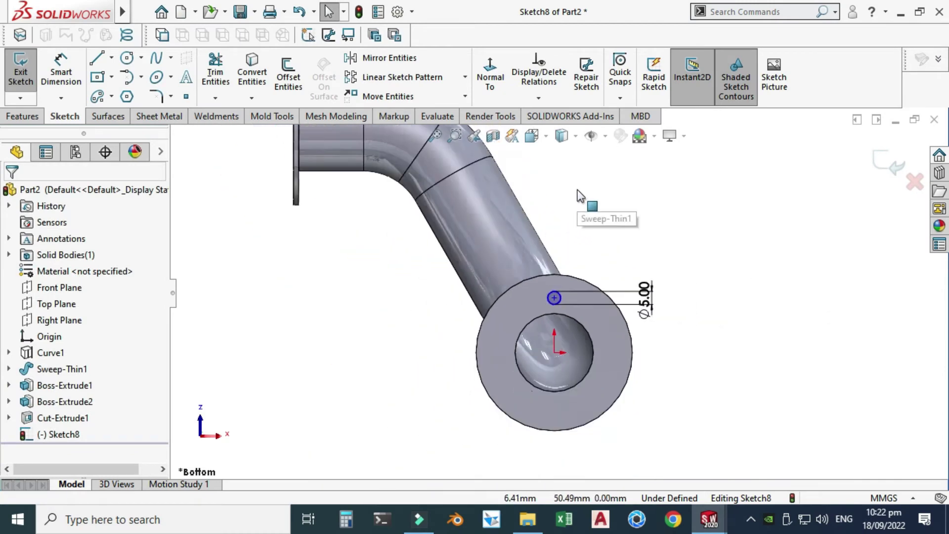
scroll(587, 203, "down", 5)
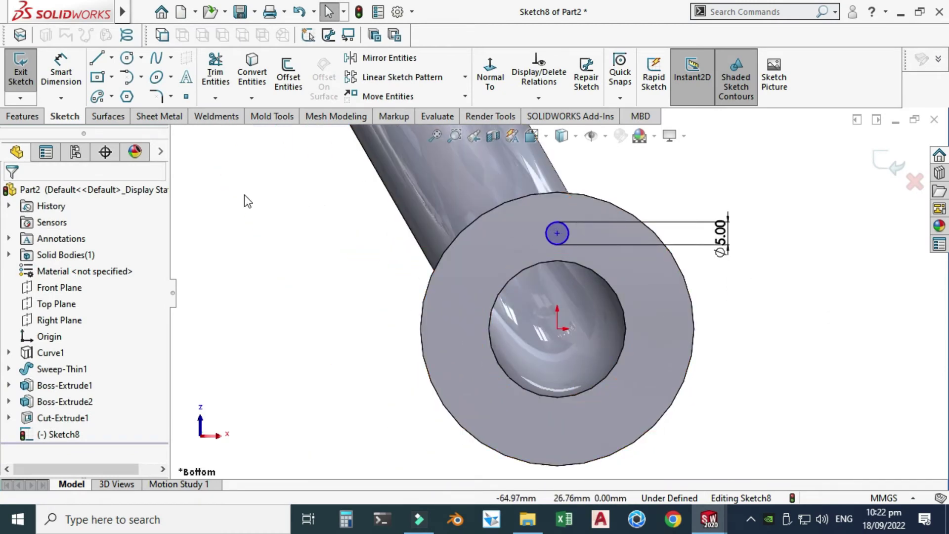
left_click(141, 58)
left_click(148, 77)
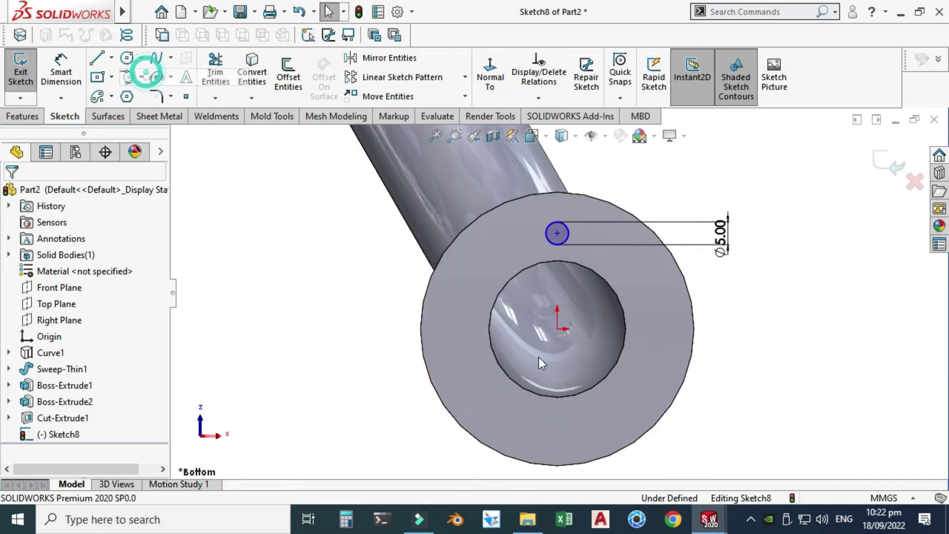
left_click(557, 330)
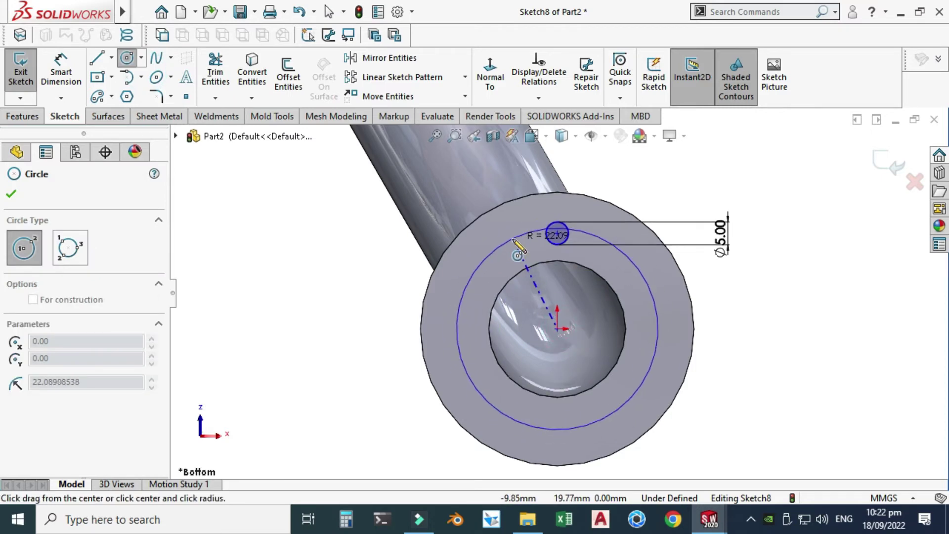
left_click(519, 239)
key("Escape")
Set the diameter of the large origin-centred circle to 45 mm
left_click(63, 63)
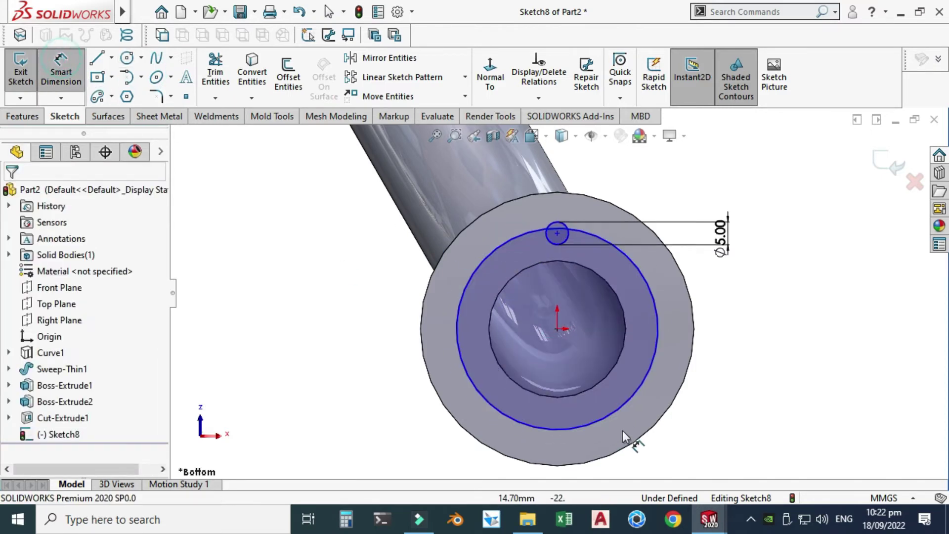
left_click(615, 414)
left_click(831, 403)
type("45")
key("Return")
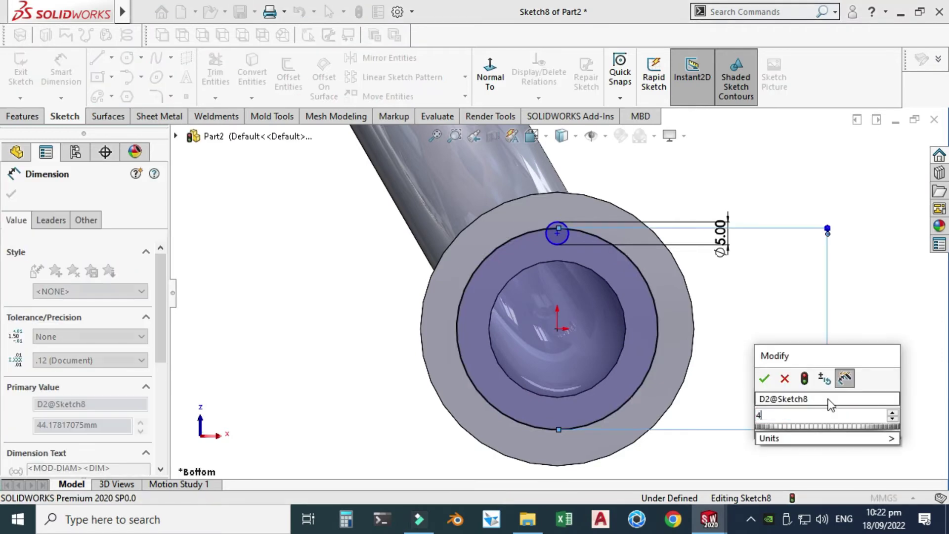
key("Escape")
key("Escape")
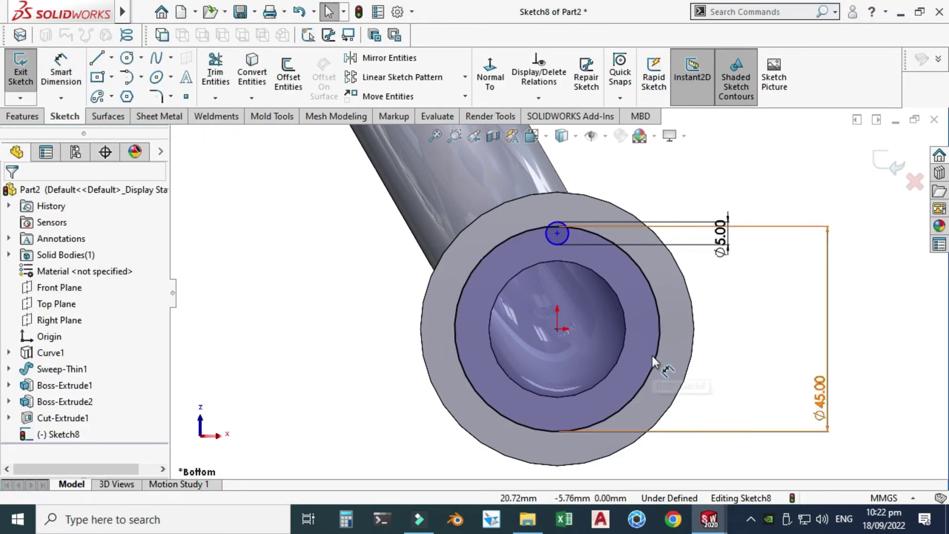
Convert the 45 mm circle to construction geometry
left_click(655, 359)
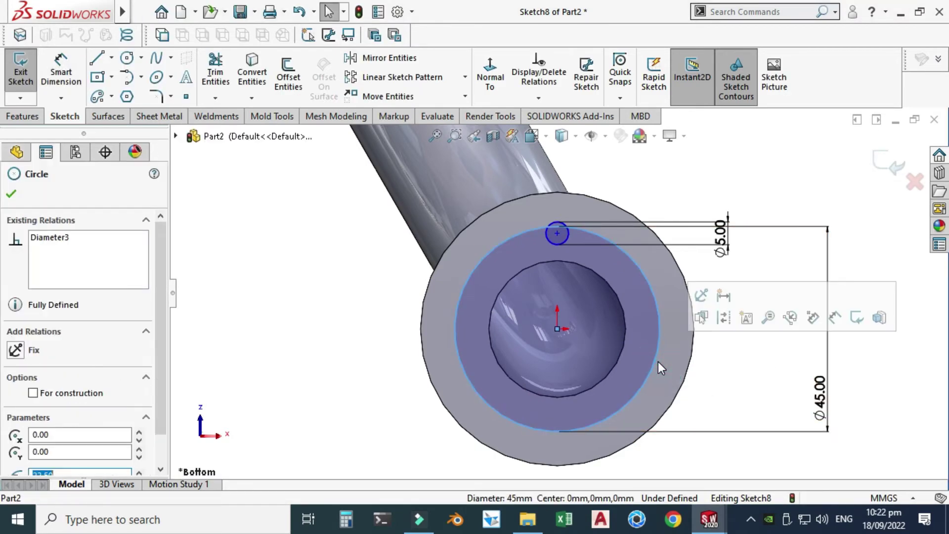
left_click(725, 319)
key("Escape")
Make the centre of the 5 mm circle coincident with the 45 mm construction circle
scroll(576, 245, "down", 4)
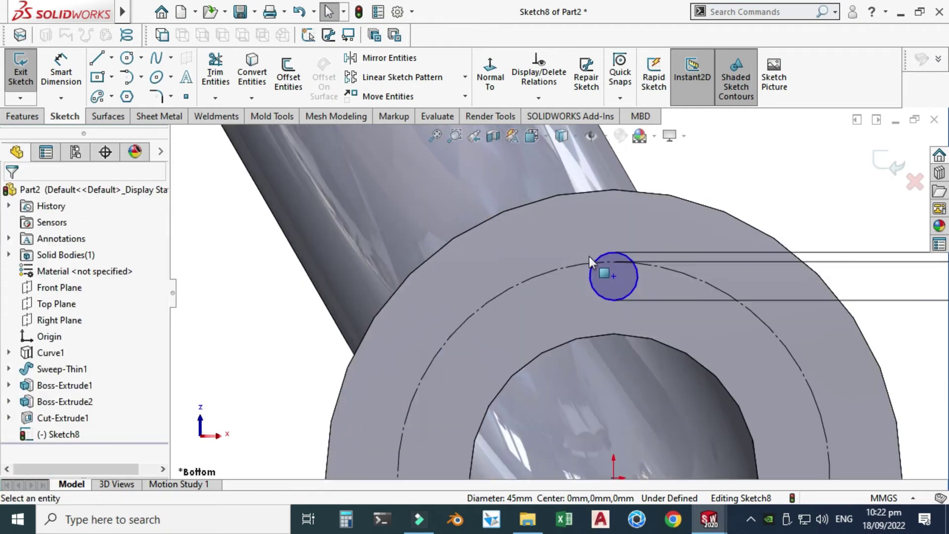
left_click(613, 277)
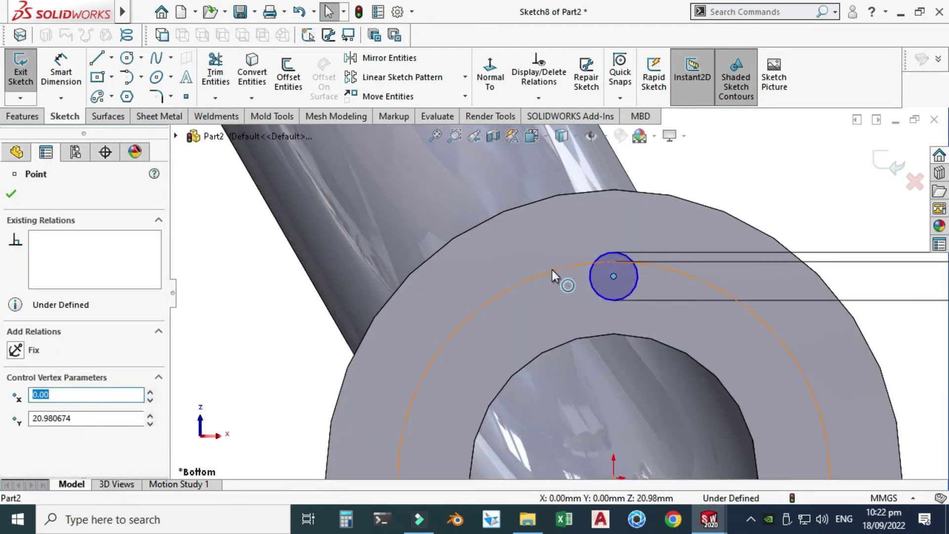
left_click(551, 268, "ctrl")
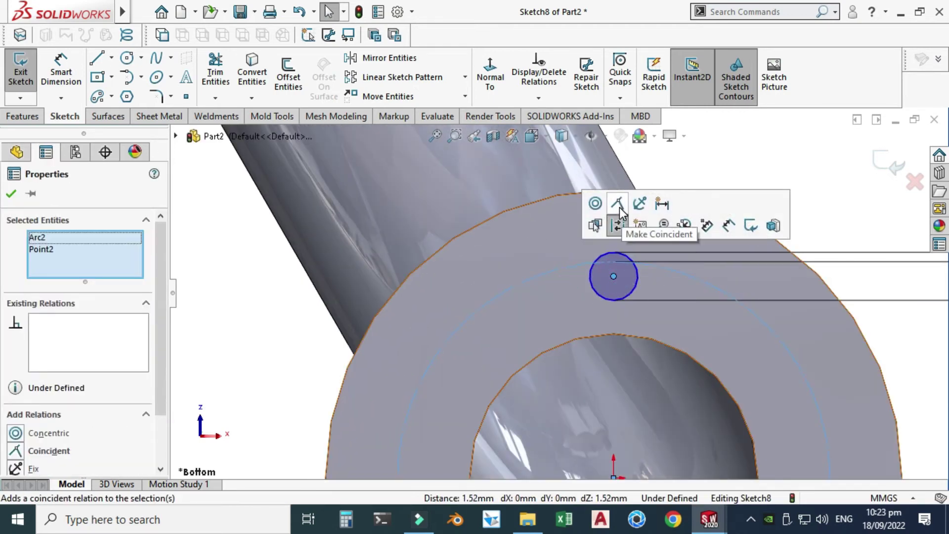
left_click(619, 210)
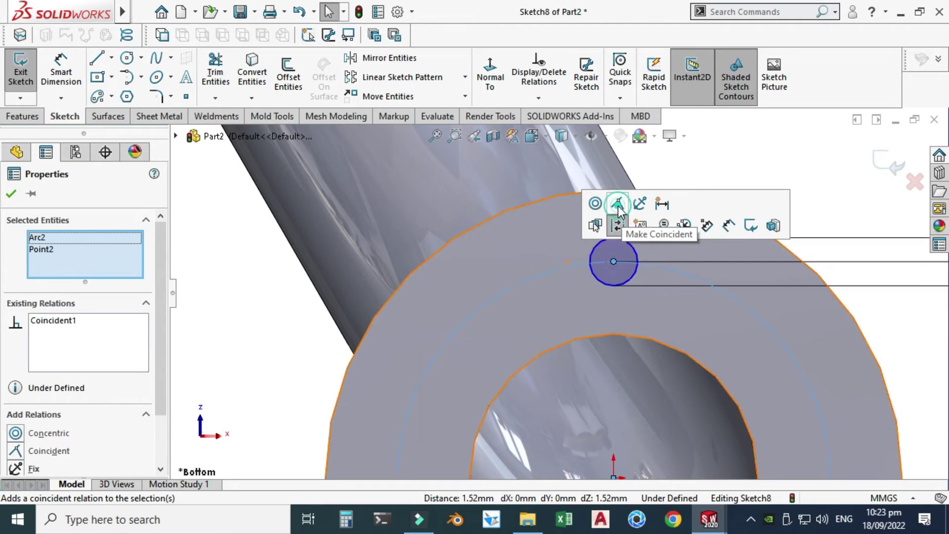
key("Escape")
Test the 5 mm circle's freedom by sliding it along the construction circle and returning it directly above the origin
scroll(677, 243, "up", 3)
scroll(677, 243, "down", 3)
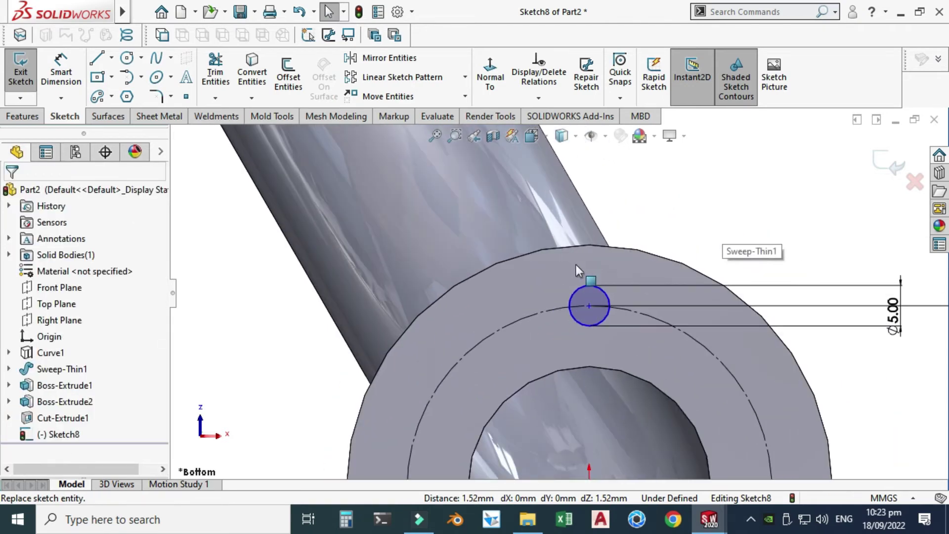
left_click_drag(590, 304, 559, 310)
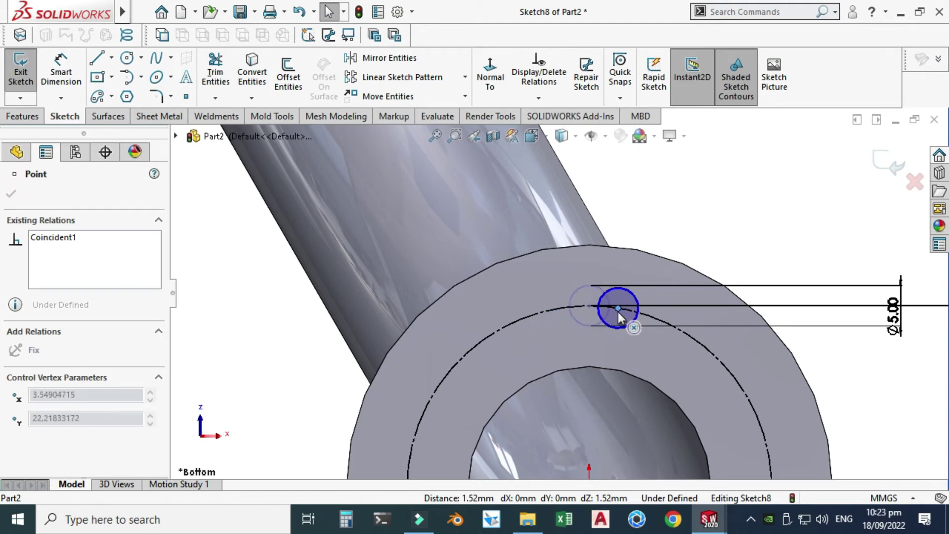
left_click(589, 307)
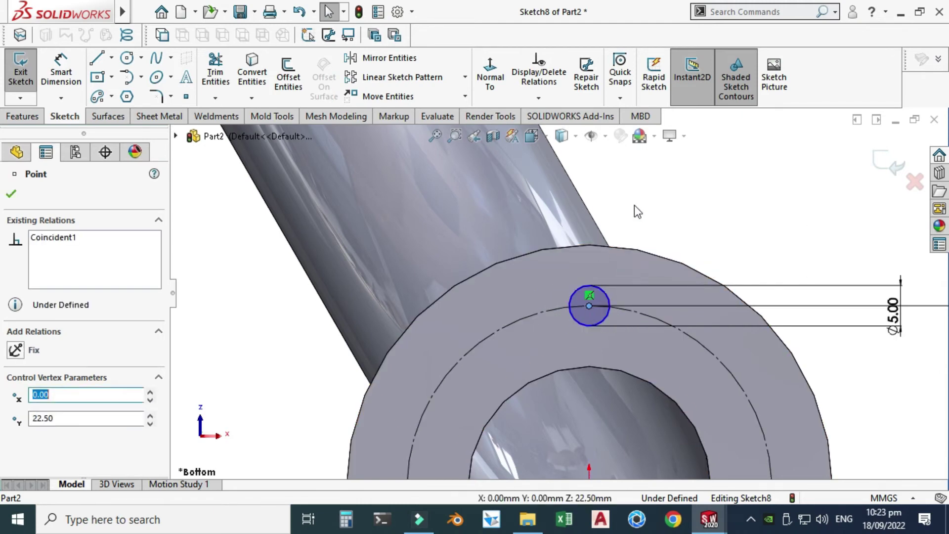
left_click(616, 209)
Add a vertical relation between the origin and the centre of the 5 mm circle
scroll(616, 209, "up", 1)
left_click(579, 429)
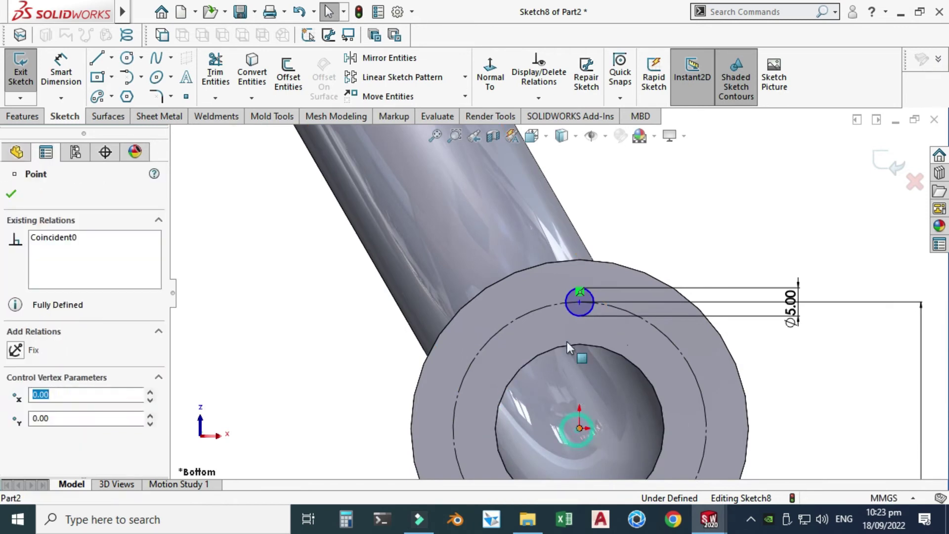
left_click(581, 302, "ctrl")
left_click(647, 246)
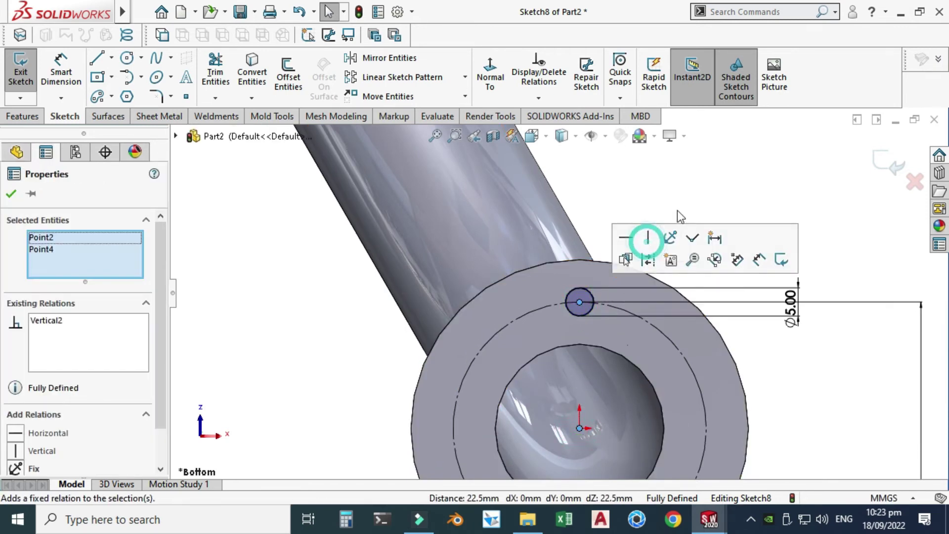
left_click(689, 180)
Create a Circular Sketch Pattern of the 5 mm circle with 8 equally spaced instances over 360 degrees around the origin
scroll(586, 265, "up", 3)
scroll(556, 346, "down", 2)
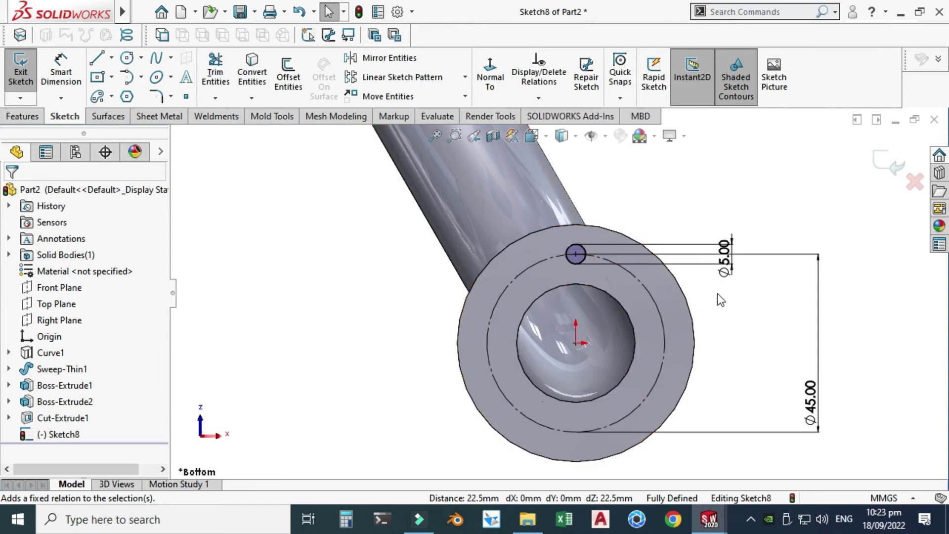
left_click(465, 76)
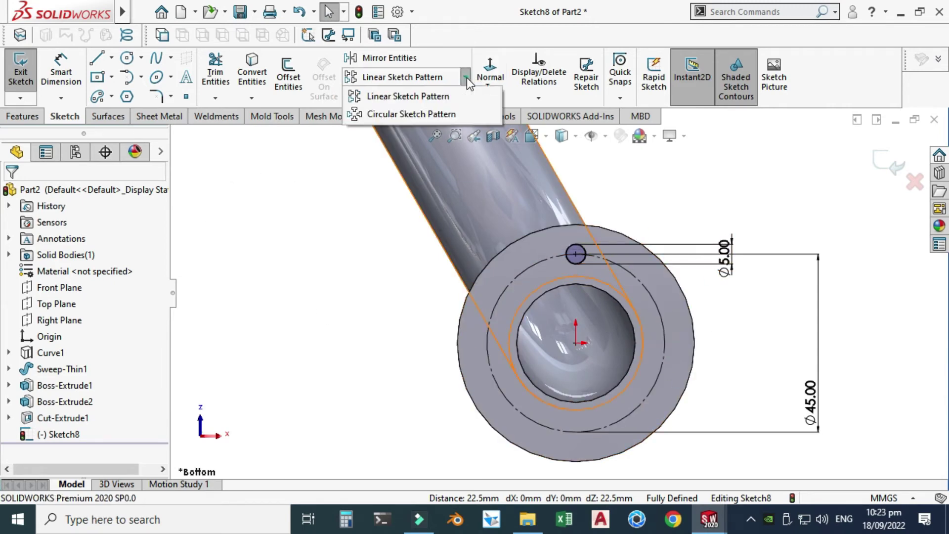
left_click(390, 114)
scroll(525, 266, "down", 2)
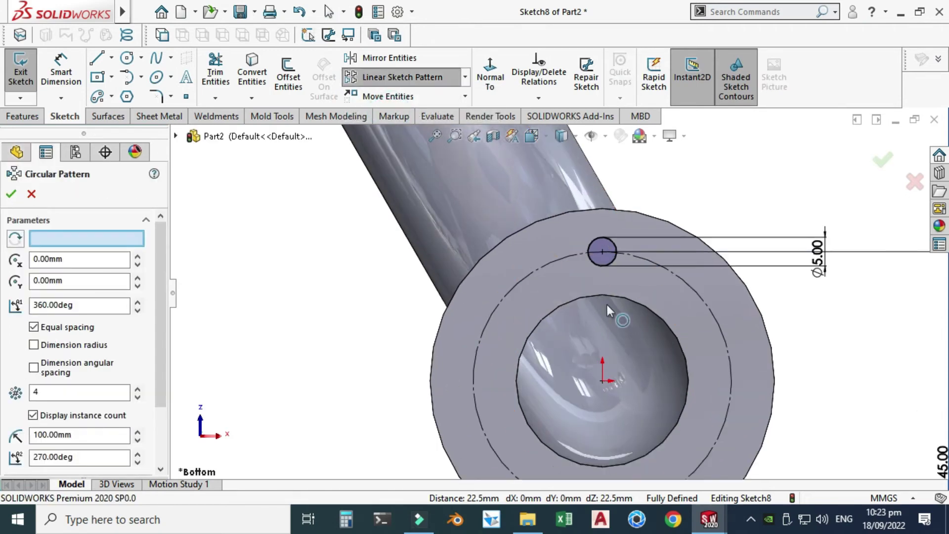
left_click(604, 268)
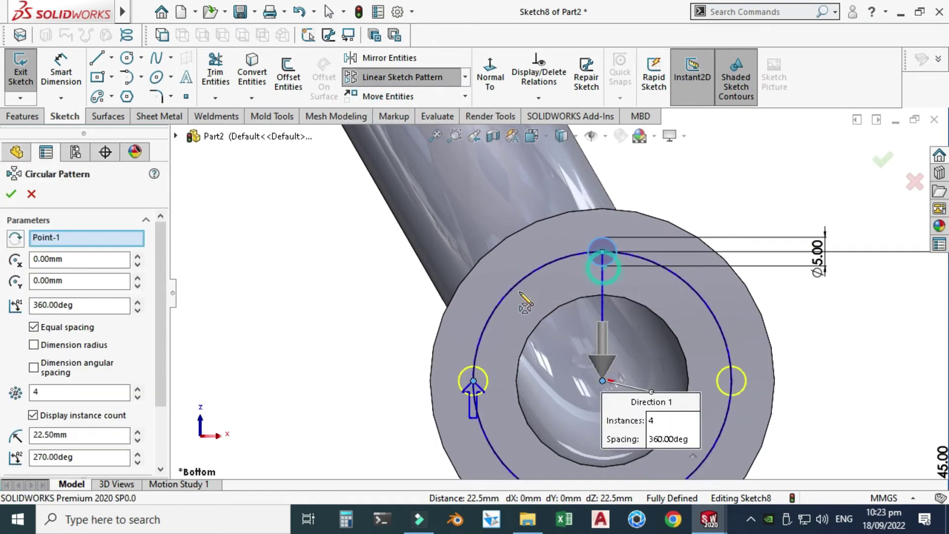
left_click(138, 388)
left_click(138, 388)
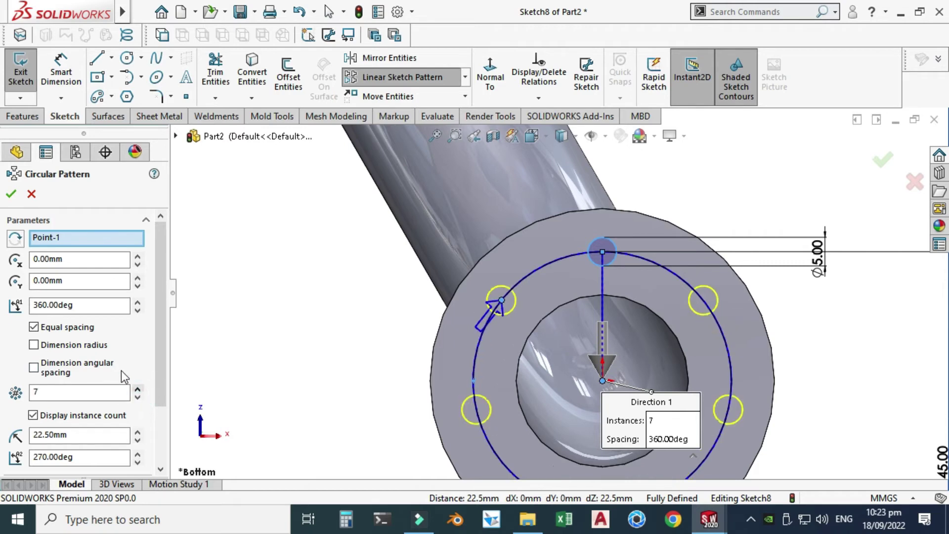
left_click(138, 388)
key("Return")
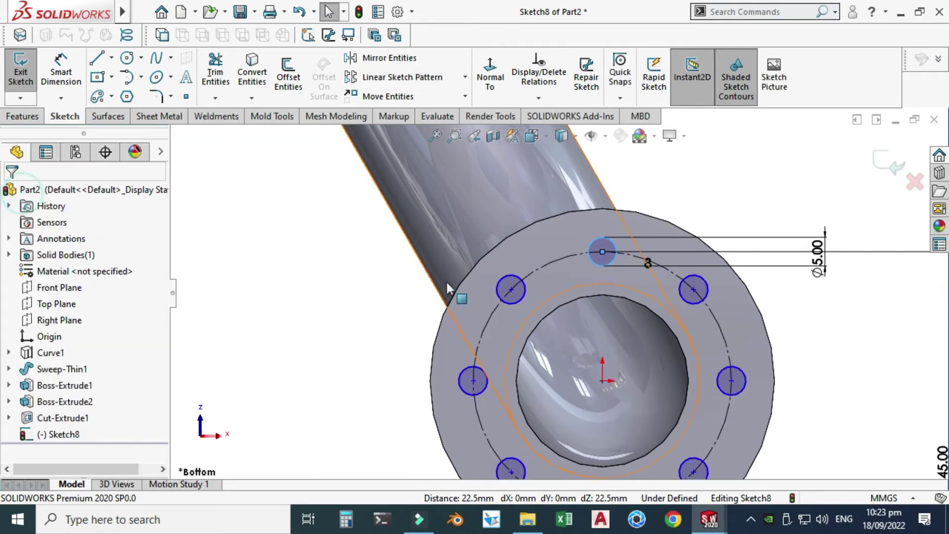
Finish and exit the sketch of the eight bolt-hole circles on the lower flange
scroll(443, 280, "up", 5)
left_click(877, 162)
right_click(791, 199)
left_click(823, 262)
mouse_move(823, 263)
left_mouse_down()
mouse_move(726, 310)
mouse_move(631, 407)
mouse_move(549, 323)
mouse_move(515, 387)
mouse_move(489, 360)
left_mouse_up()
scroll(488, 359, "down", 3)
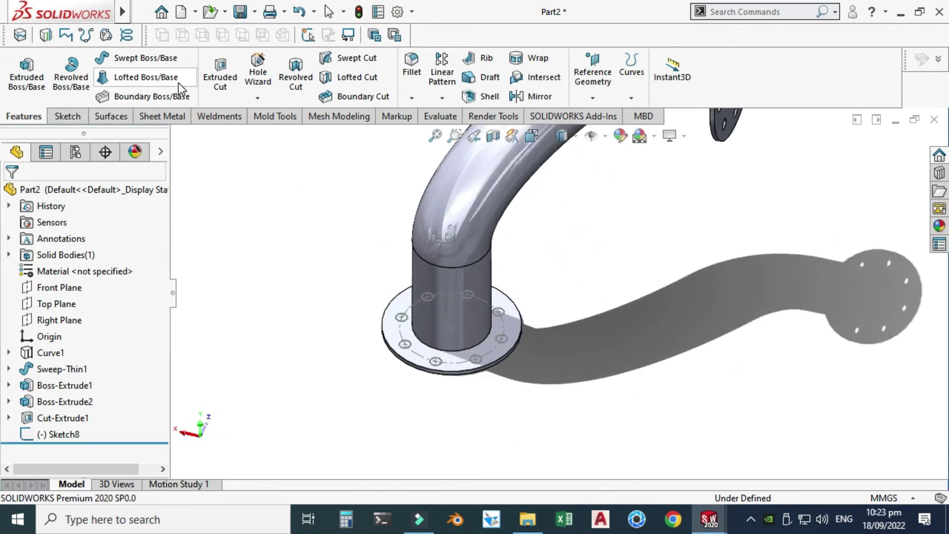
Extrude-cut all eight 5 mm circles through the lower flange using Up To Next, clearing the single-contour selection
left_click(220, 74)
scroll(346, 288, "down", 3)
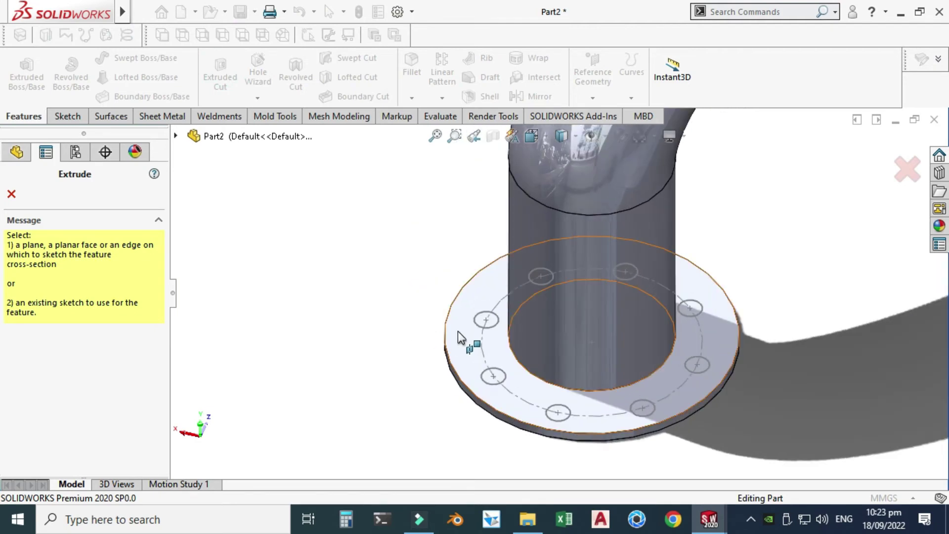
left_click(479, 327)
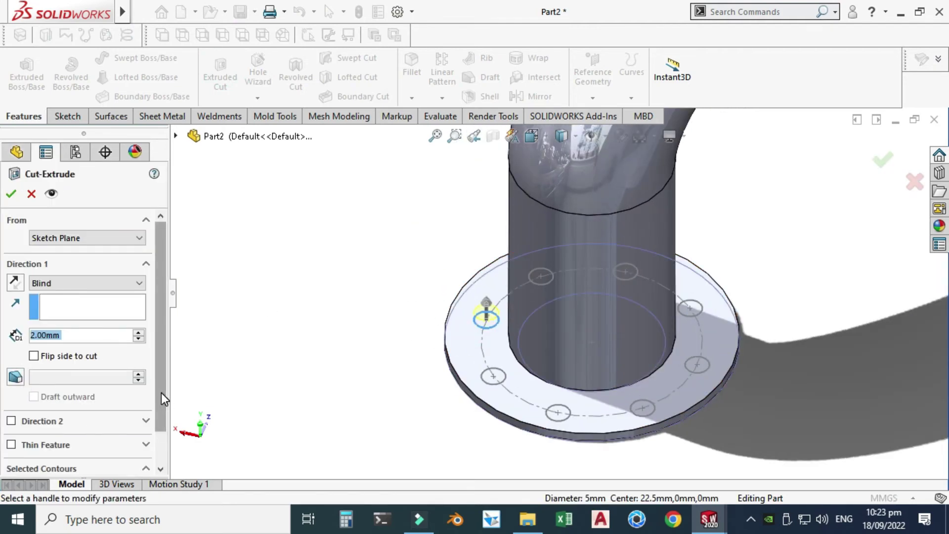
scroll(161, 393, "down", 2)
left_click(99, 446)
right_click(99, 446)
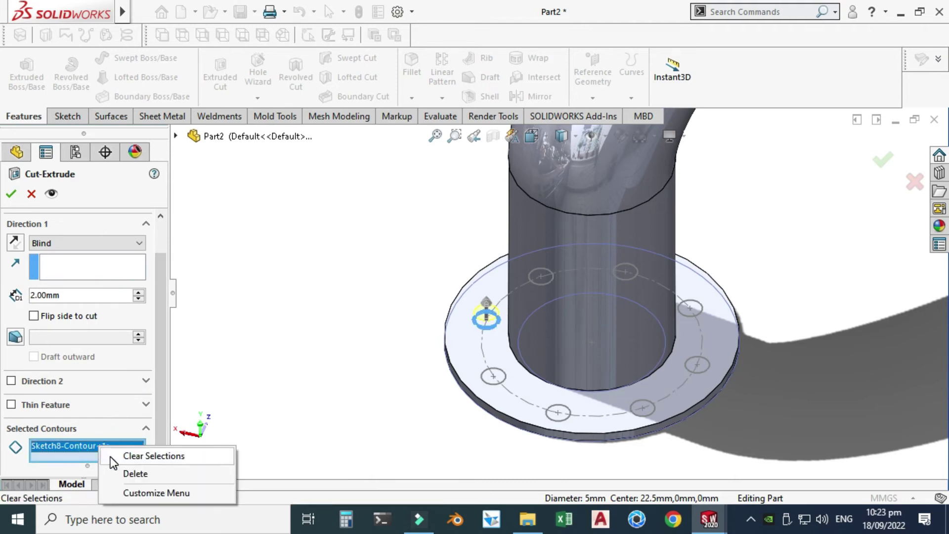
left_click(112, 453)
left_click(84, 242)
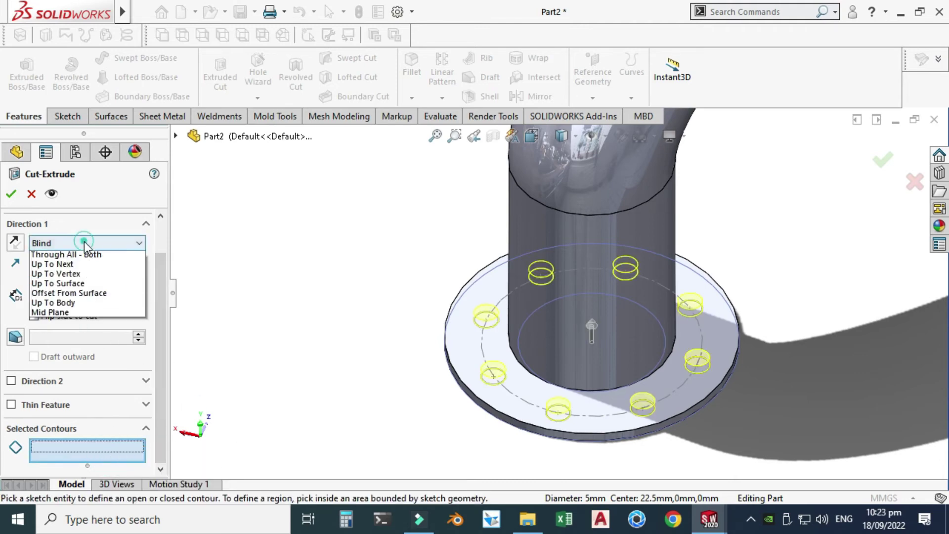
left_click(88, 286)
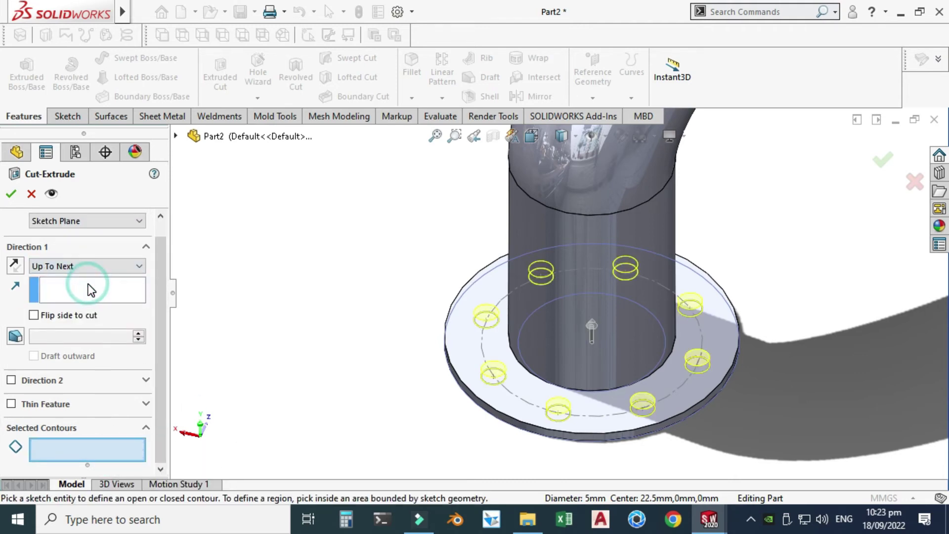
left_click(11, 193)
scroll(369, 293, "up", 6)
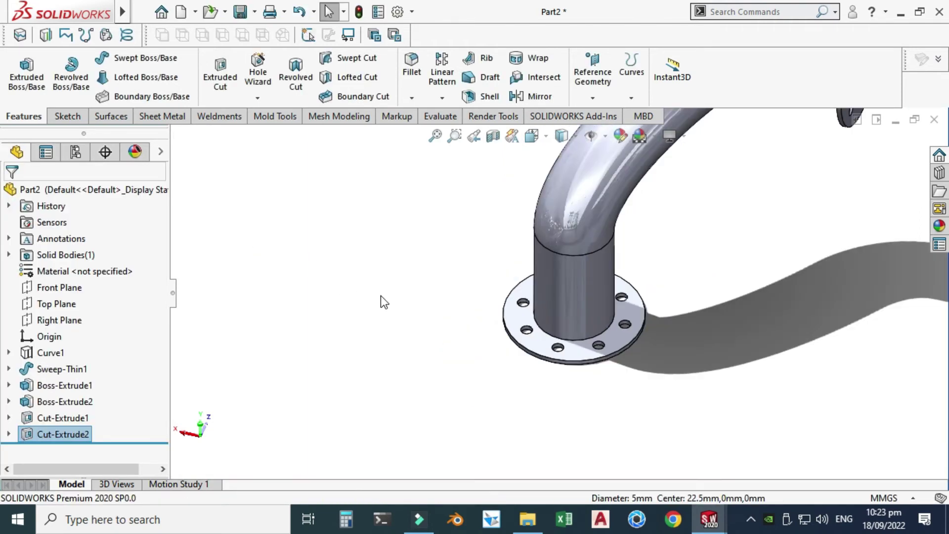
Start a Fillet on the edge where the pipe meets the upper flange and set its radius to 1.5 mm
right_click(499, 184)
left_click(526, 249)
left_click_drag(529, 267, 608, 203)
scroll(528, 159, "down", 4)
left_click_drag(440, 199, 606, 307)
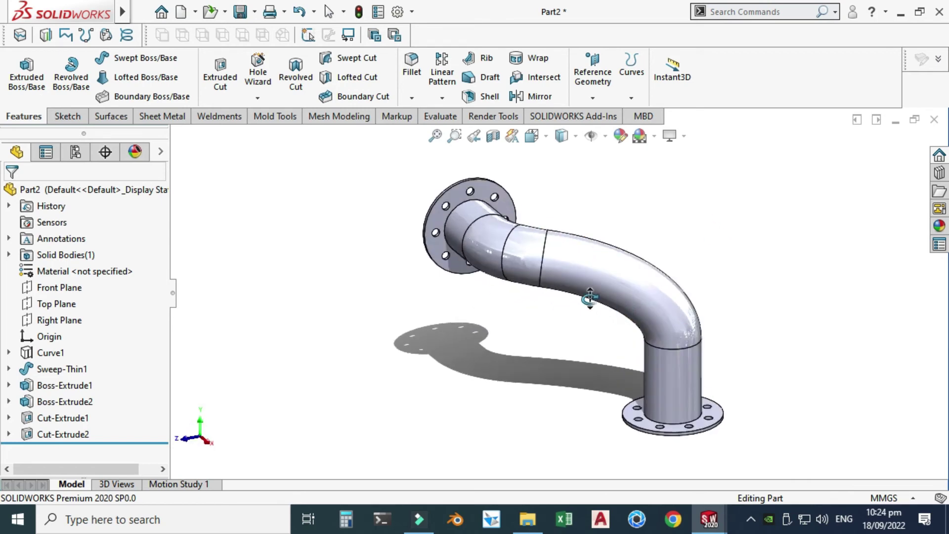
left_click(411, 69)
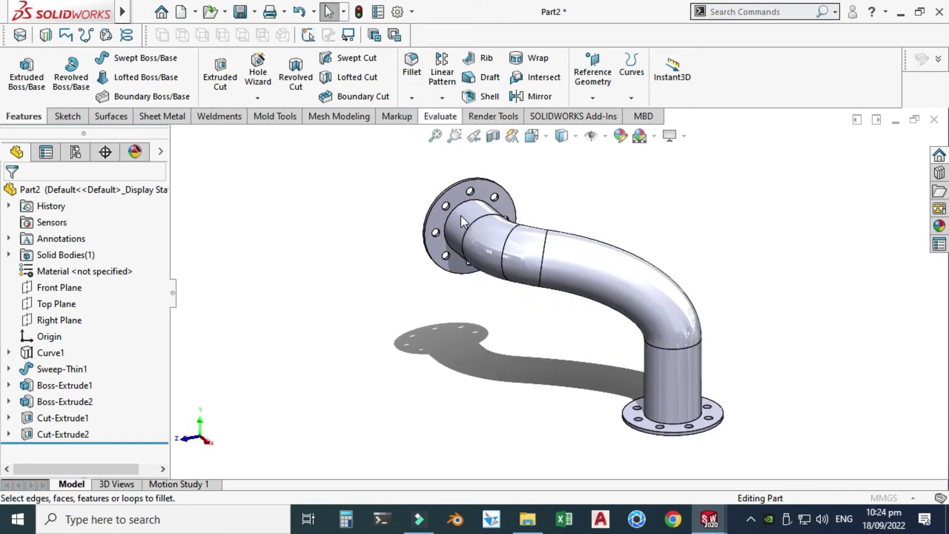
scroll(461, 215, "down", 1)
scroll(461, 215, "down", 2)
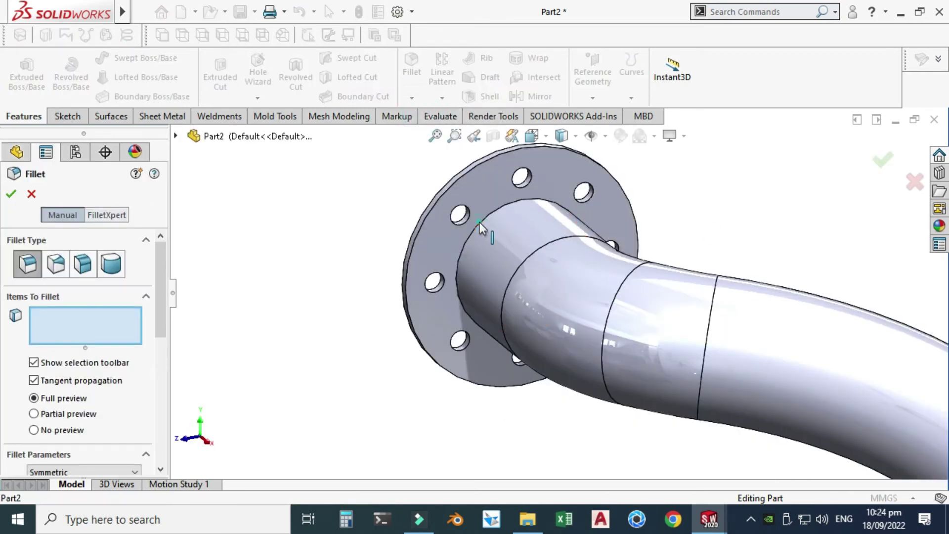
left_click(480, 223)
left_click_drag(161, 292, 161, 369)
left_click(100, 280)
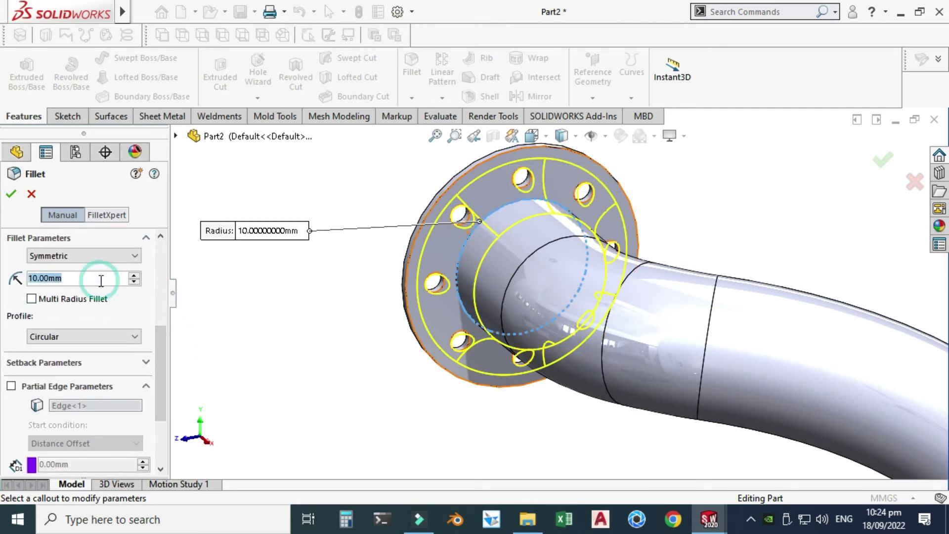
type("1.5")
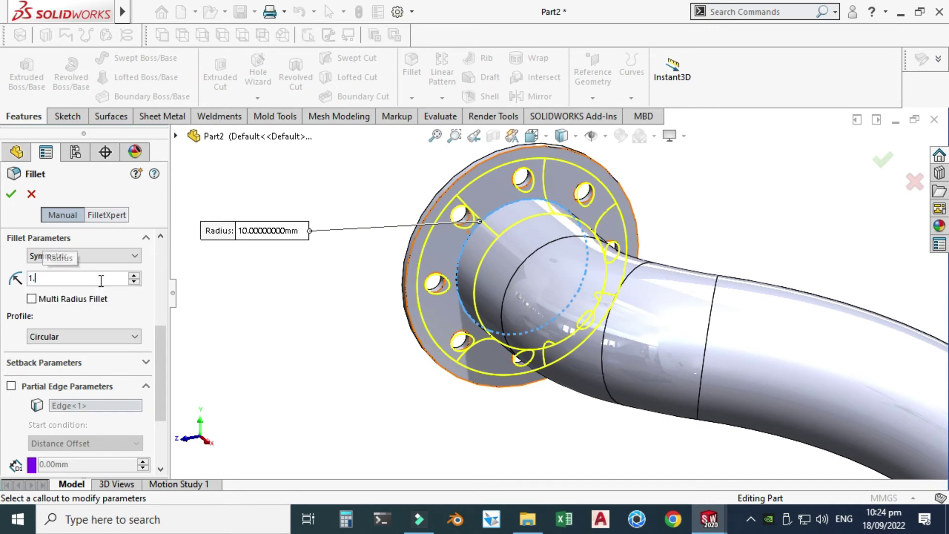
key("BackSpace")
key("BackSpace")
key("Return")
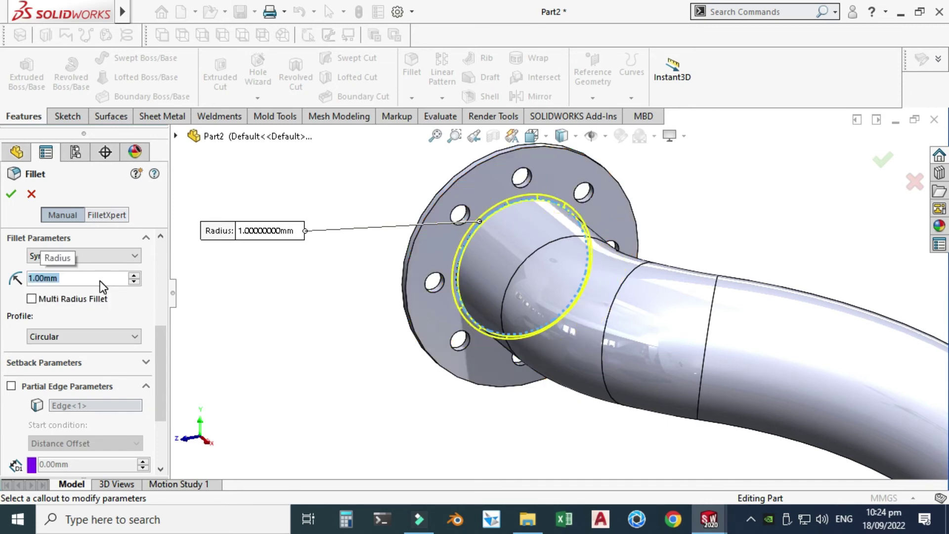
type("1.5")
key("Return")
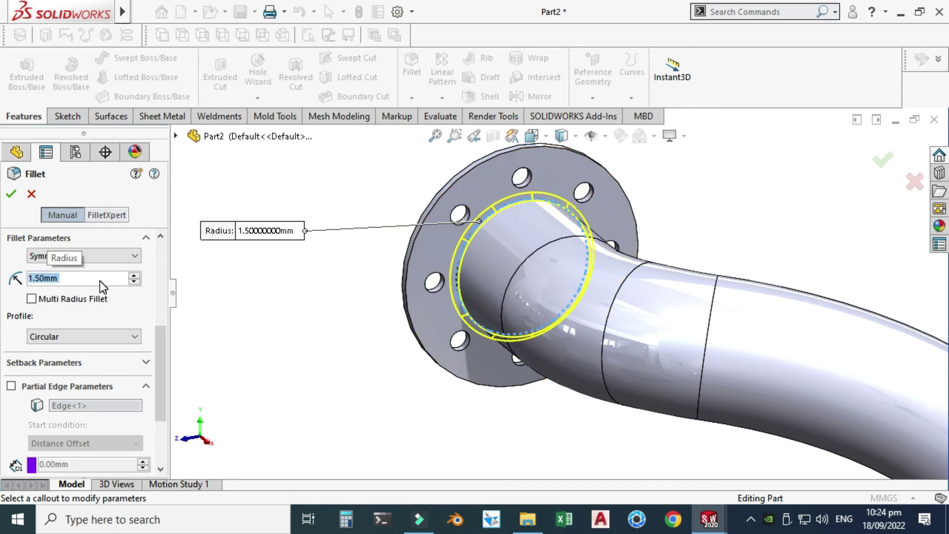
Add the vertical pipe section's outer face at the lower flange to the fillet and apply it
scroll(366, 305, "up", 5)
scroll(625, 439, "up", 2)
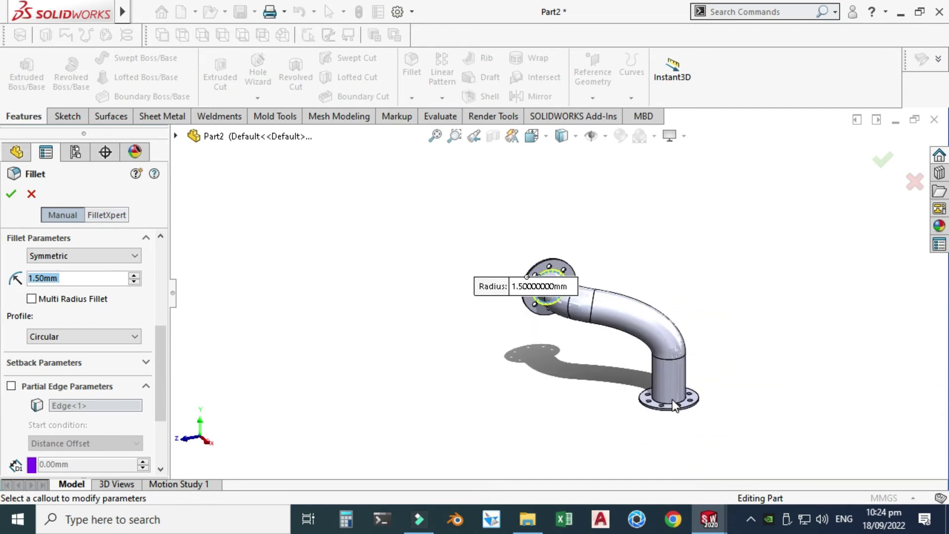
scroll(649, 378, "down", 5)
scroll(647, 369, "down", 5)
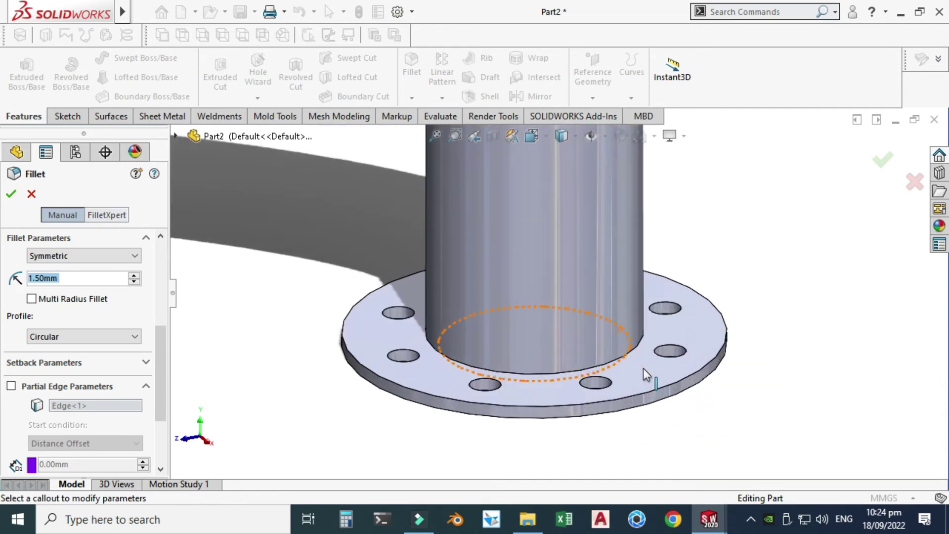
left_click(619, 354)
scroll(621, 365, "up", 3)
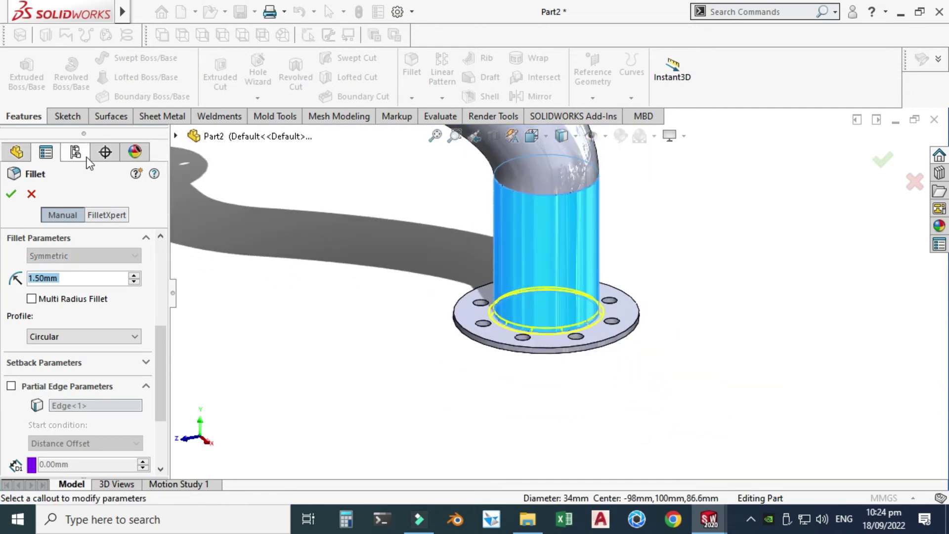
left_click(12, 194)
Start a Chamfer and set its distance to 0.5 mm, with a 45-degree angle
scroll(576, 367, "up", 5)
scroll(475, 215, "down", 2)
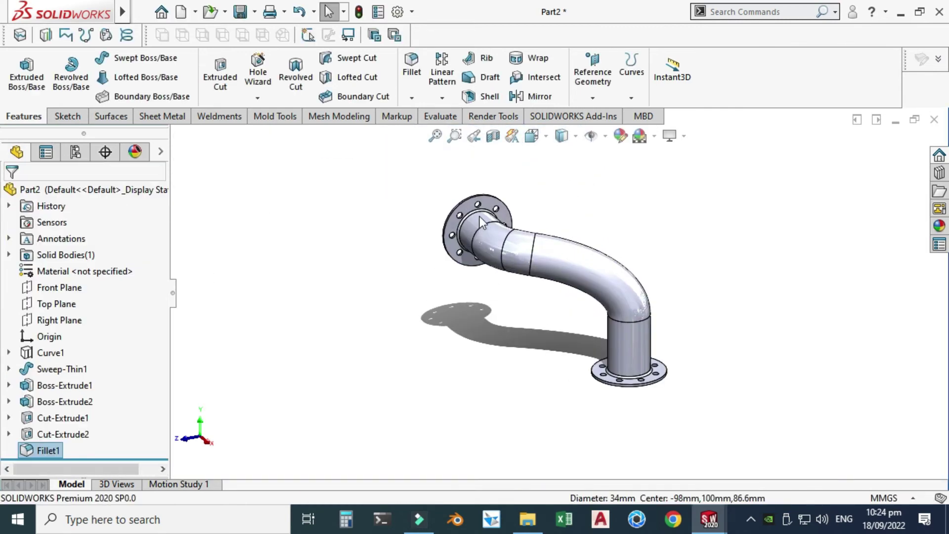
left_click(410, 96)
left_click(426, 131)
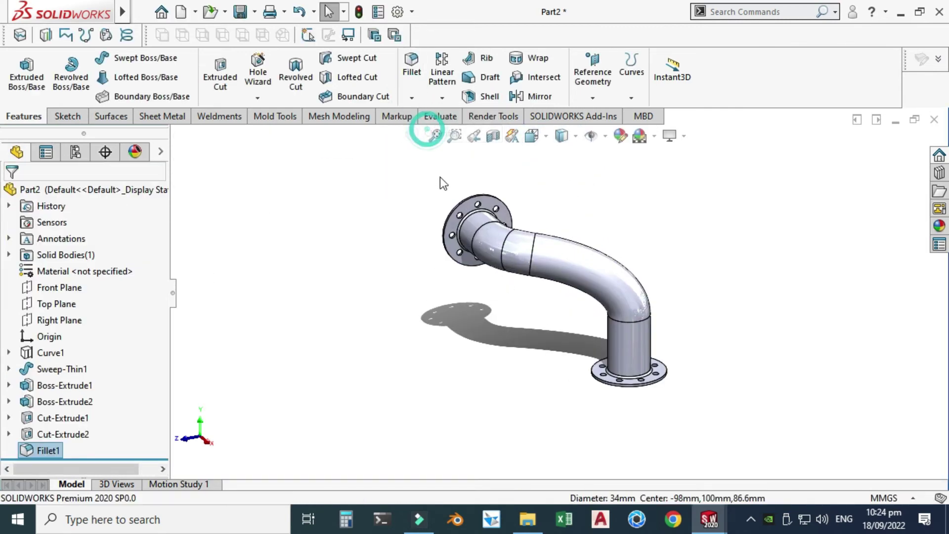
scroll(467, 218, "down", 5)
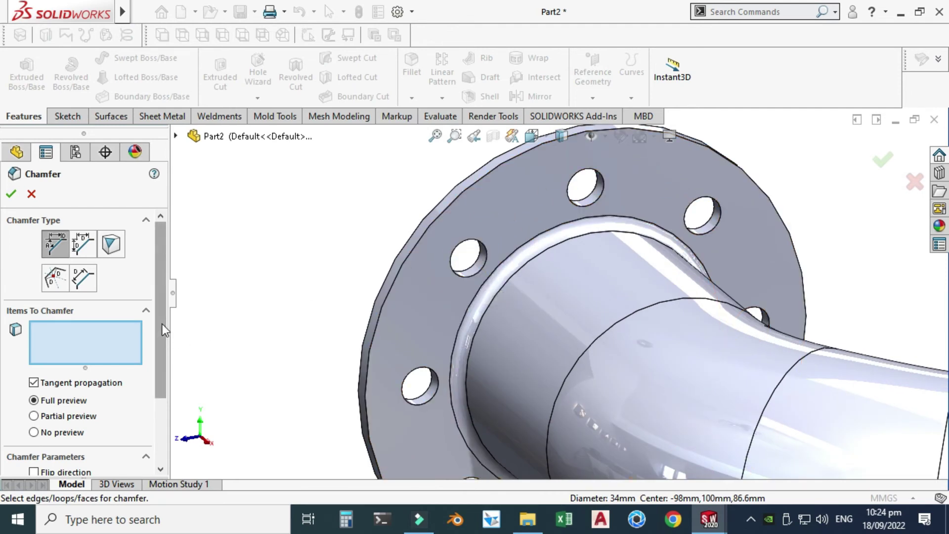
scroll(162, 324, "down", 3)
left_click(89, 396)
type(".50mm")
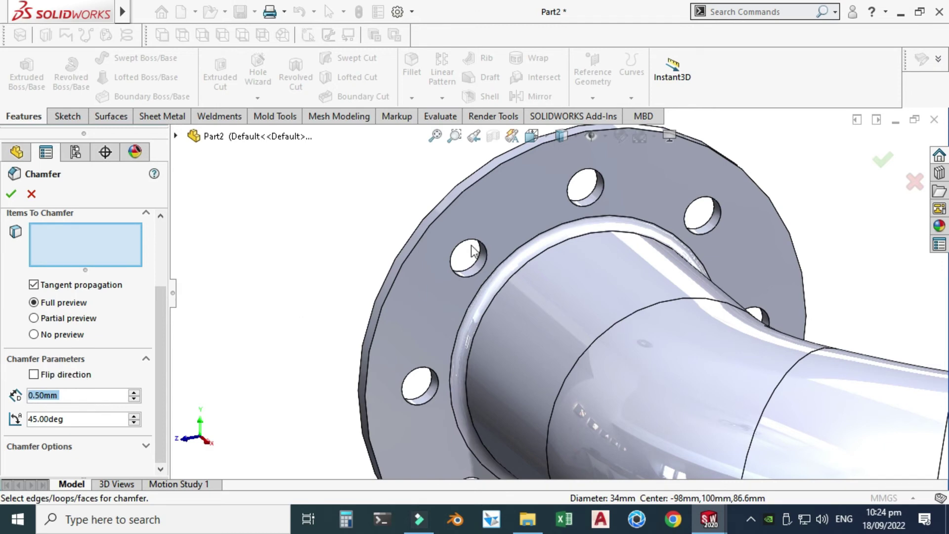
Select the bolt-hole edges on both flanges and apply the chamfer to them
left_click(470, 253)
left_click(583, 178)
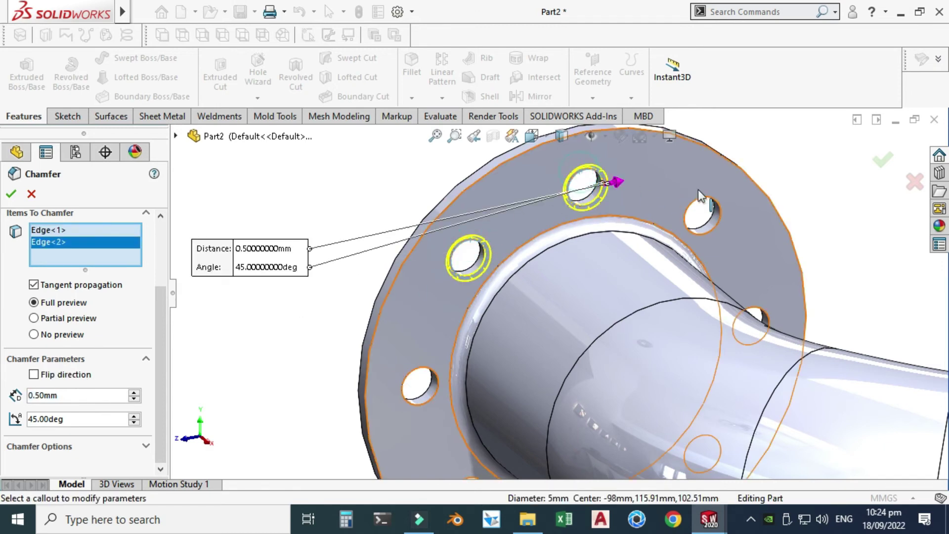
left_click(699, 195)
left_click(455, 345)
middle_click_drag(757, 314, 514, 416)
left_click(514, 416)
left_click(597, 415)
scroll(597, 415, "up", 5)
scroll(555, 384, "down", 5)
middle_click_drag(555, 384, 663, 277)
left_click(682, 328)
left_click(663, 277)
scroll(661, 356, "up", 5)
left_click(661, 355)
scroll(661, 355, "down", 5)
left_click(572, 385)
left_click(462, 429)
left_click(333, 398)
left_click(265, 329)
left_click(296, 250)
middle_click_drag(296, 250, 530, 217)
scroll(530, 217, "up", 3)
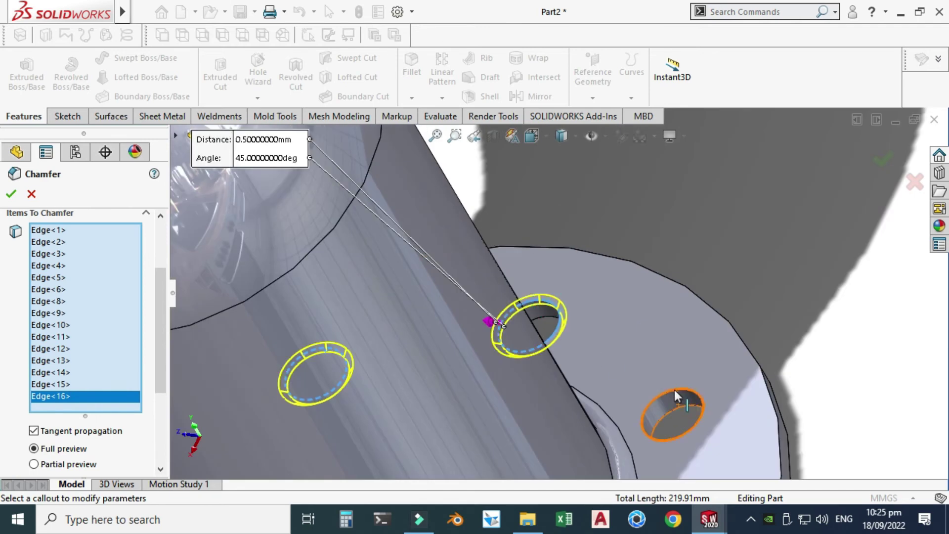
left_click(678, 399)
scroll(564, 283, "down", 5)
left_click(11, 194)
Examine the upper flange's bolt holes and the pipe's inner bore from the open end
right_click(640, 220)
left_click(674, 284)
left_click_drag(673, 290, 586, 246)
scroll(691, 247, "up", 3)
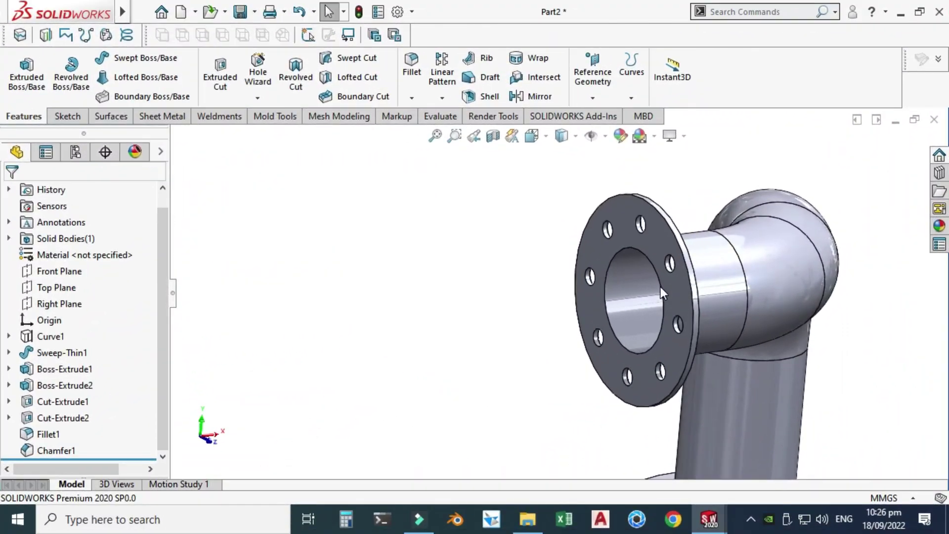
scroll(660, 287, "down", 3)
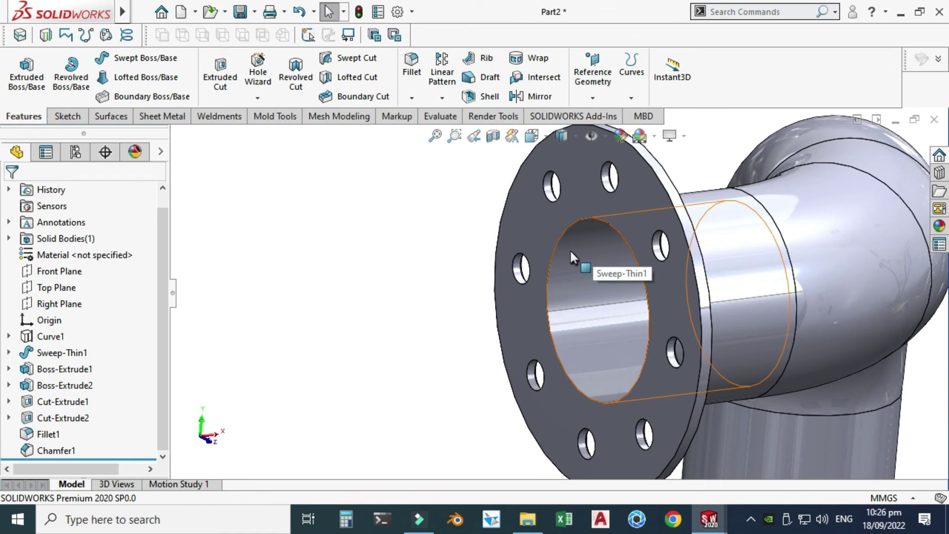
scroll(571, 251, "up", 6)
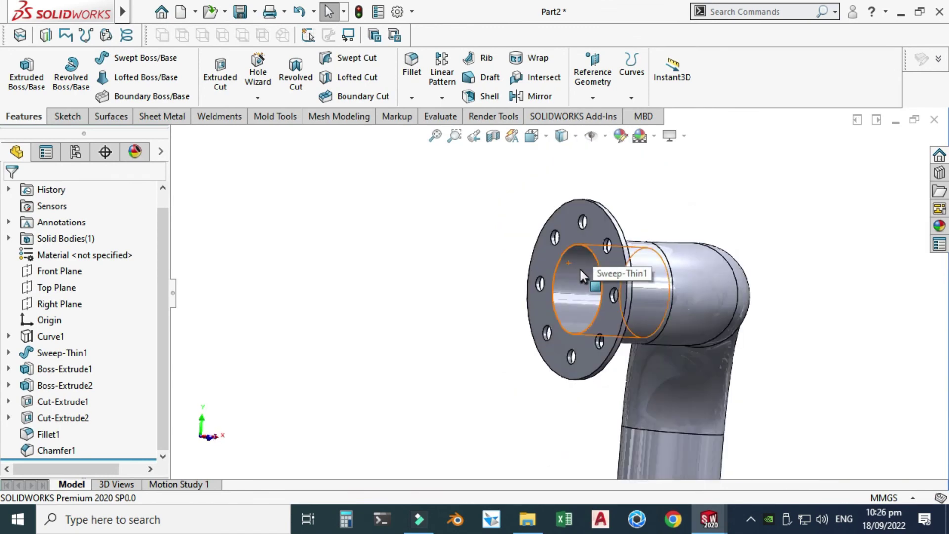
middle_click_drag(579, 268, 524, 277)
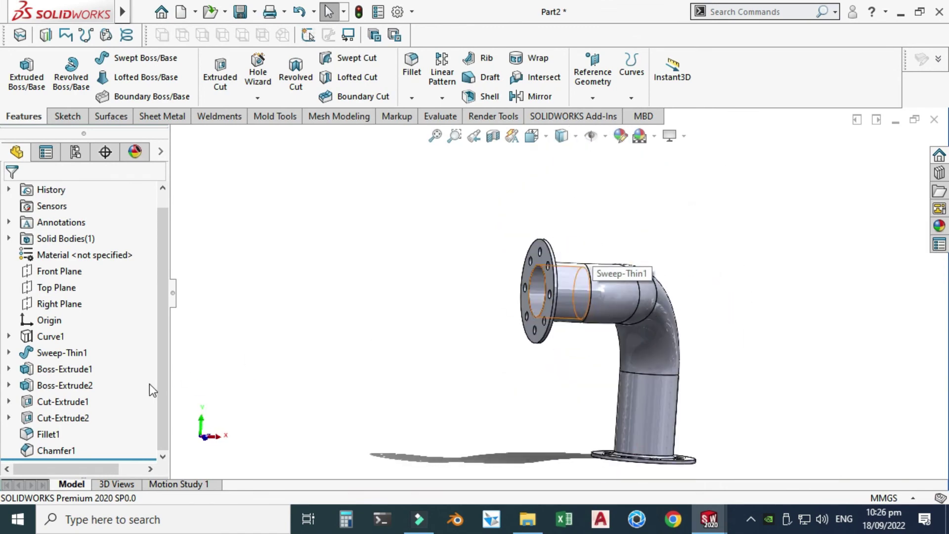
Open the 1.5 mm fillet for editing, check its selected edge and face on the model, and close it
left_click(48, 434)
left_click(64, 388)
scroll(524, 305, "down", 3)
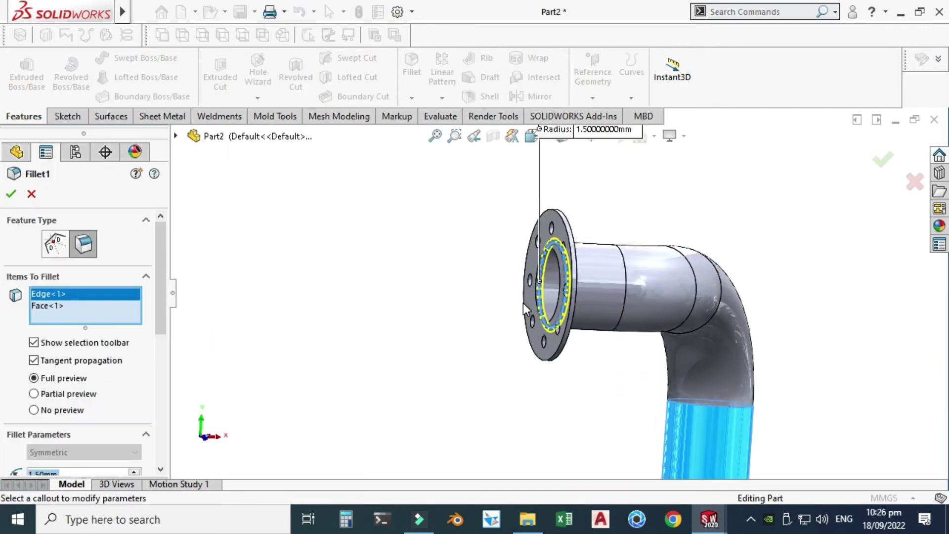
scroll(552, 278, "down", 4)
scroll(540, 275, "up", 8)
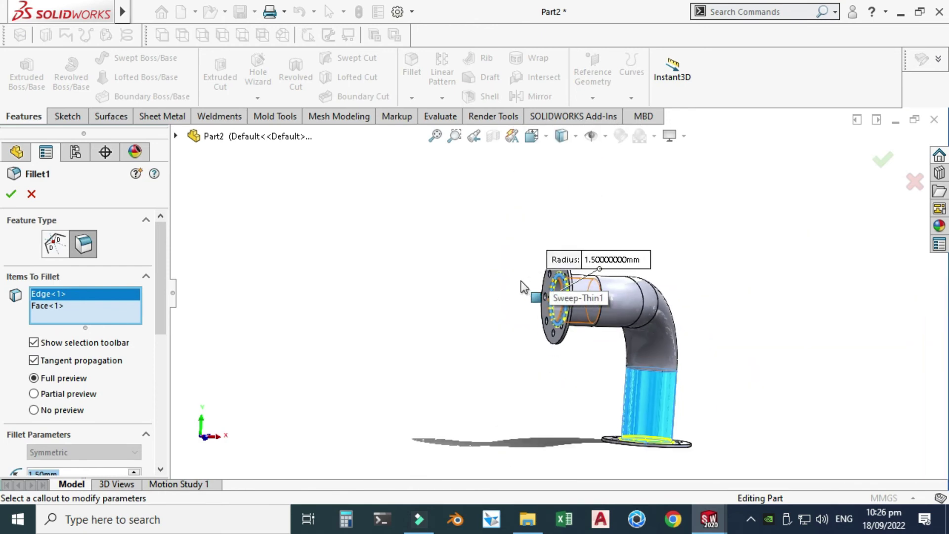
left_click(448, 311)
middle_click_drag(448, 311, 474, 324)
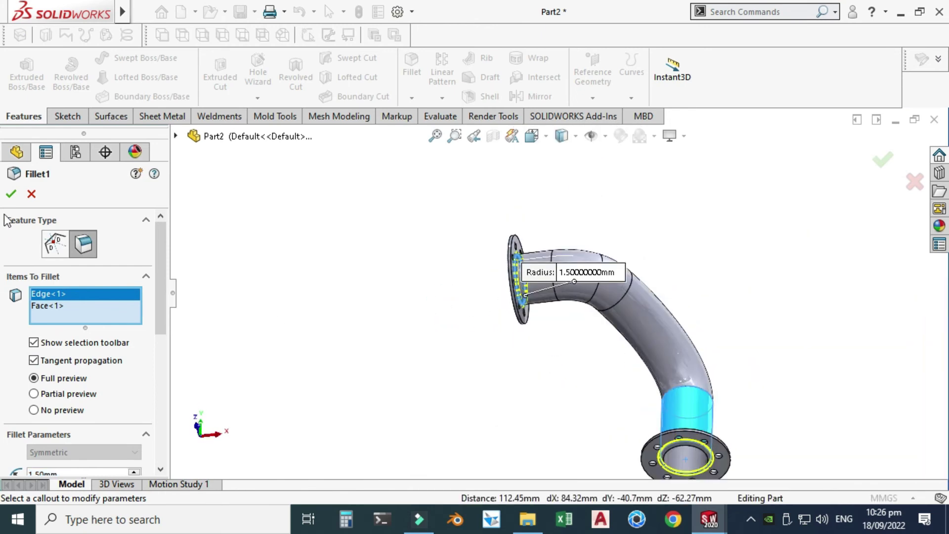
left_click(11, 194)
Apply the satin finish stainless steel appearance from the Metal > Steel appearances to the whole pipe part
middle_click_drag(467, 298, 587, 317)
scroll(591, 319, "down", 3)
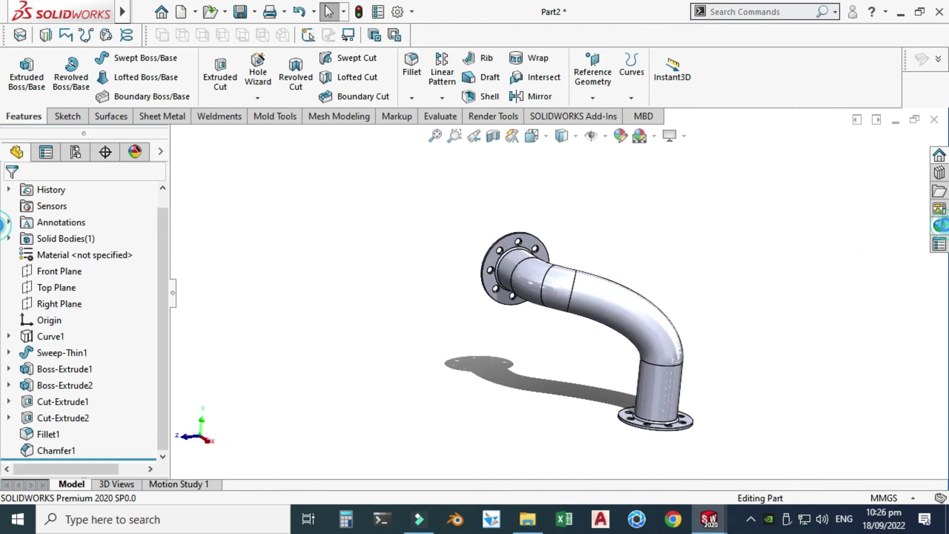
left_click(939, 225)
left_click(751, 167)
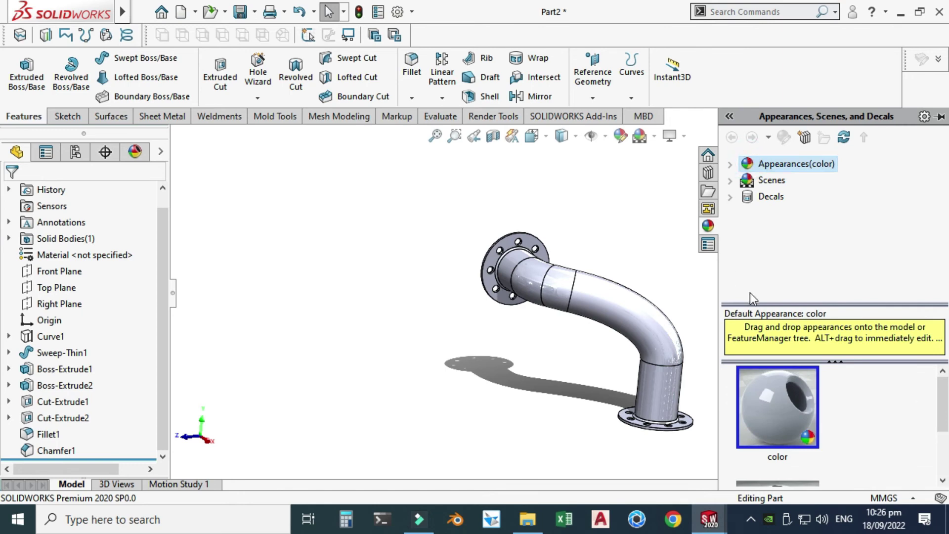
left_click(730, 164)
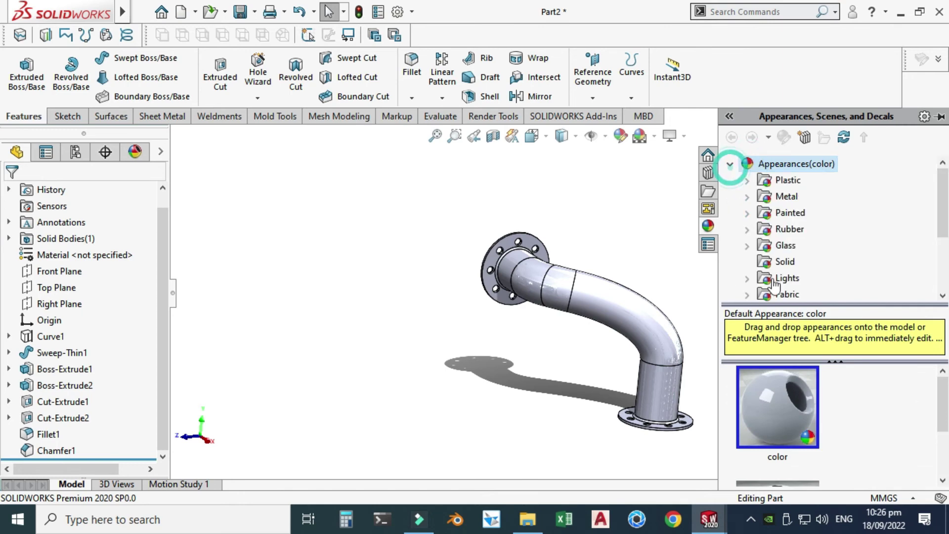
left_click(748, 197)
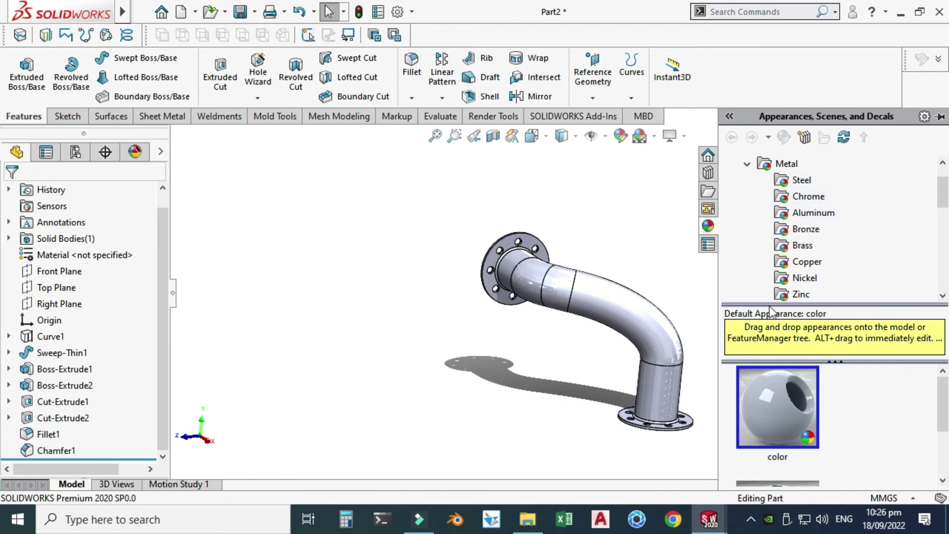
scroll(777, 411, "down", 2)
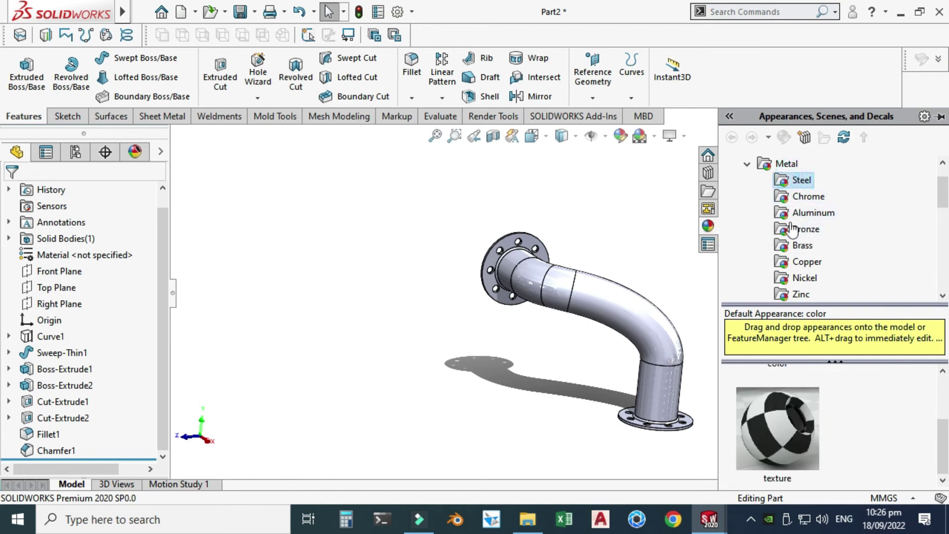
scroll(779, 415, "down", 2)
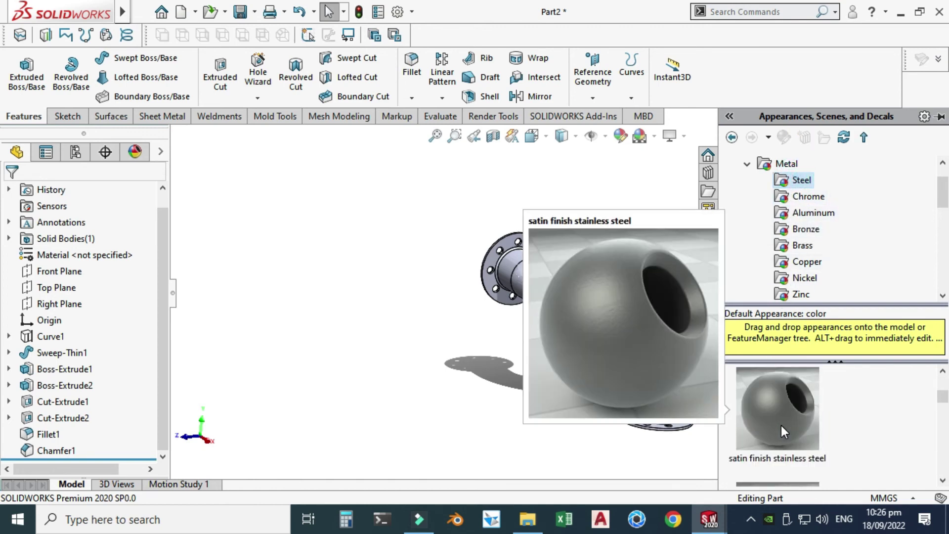
double_click(781, 425)
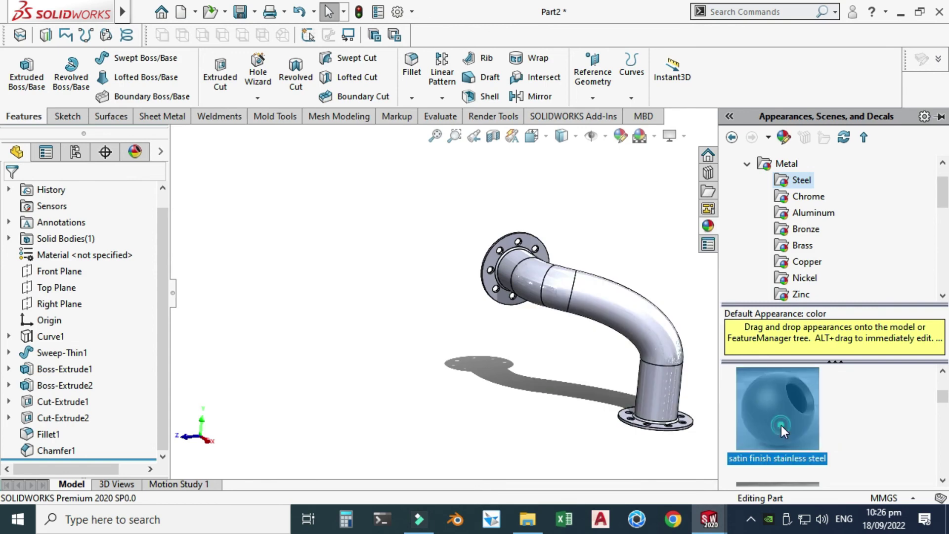
Show the part in the Isometric orientation and turn on Perspective display
left_click(479, 194)
right_click(519, 188)
left_click(555, 249)
left_click_drag(552, 278, 572, 314)
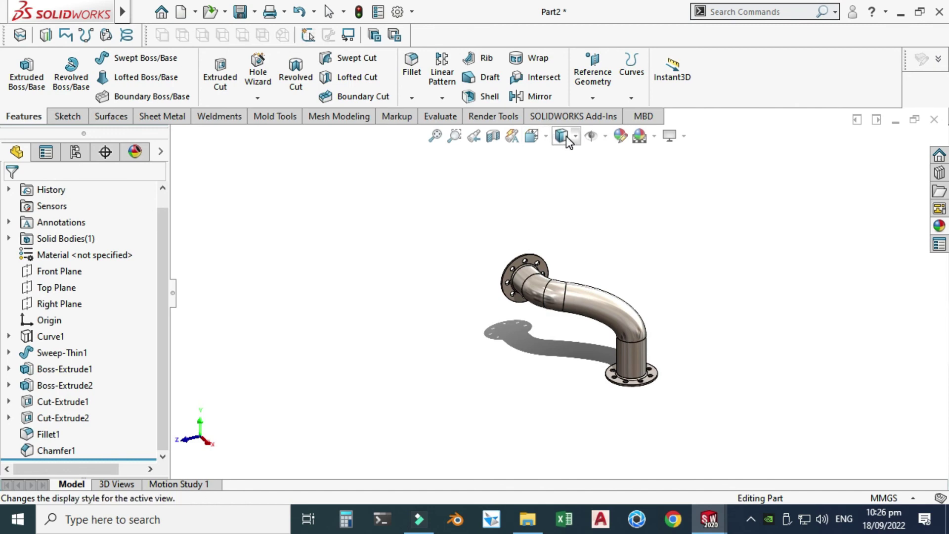
left_click(531, 136)
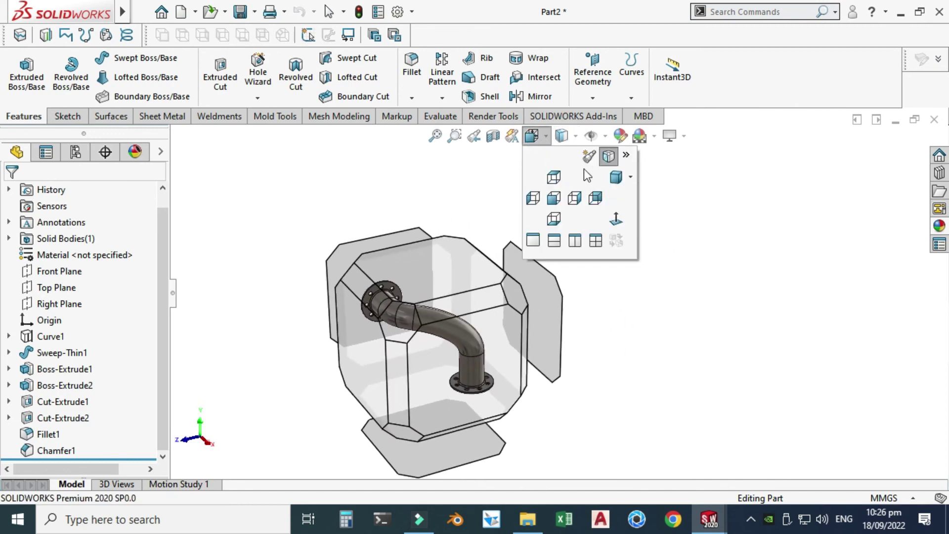
left_click(632, 178)
left_click(643, 197)
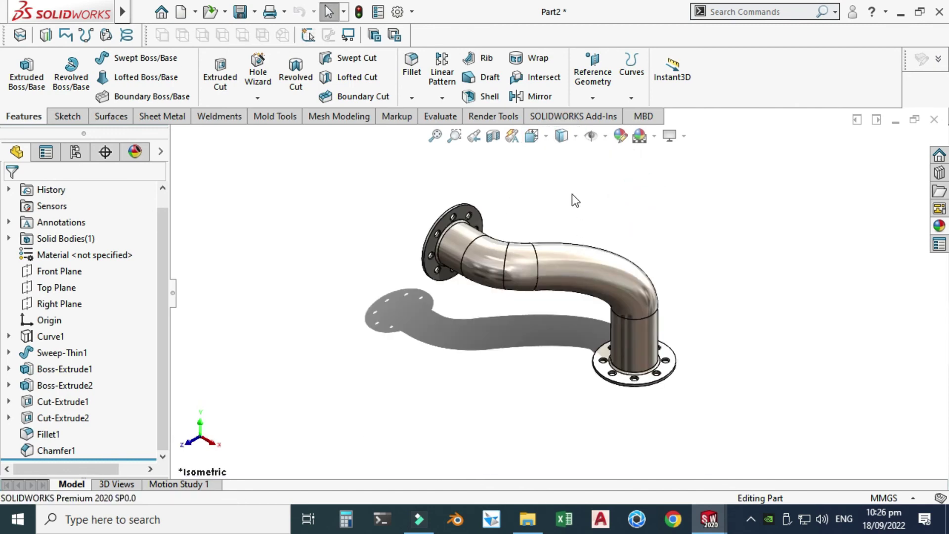
left_click(677, 138)
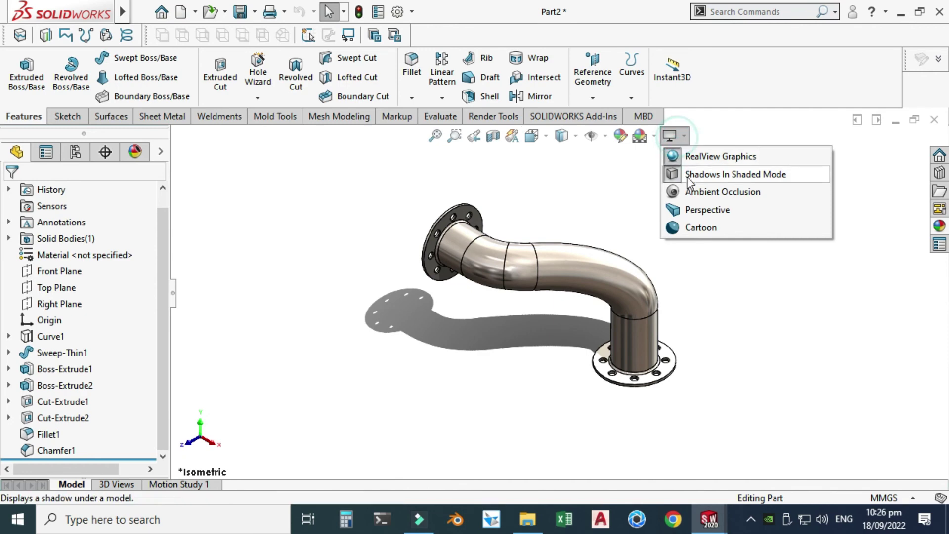
left_click(692, 214)
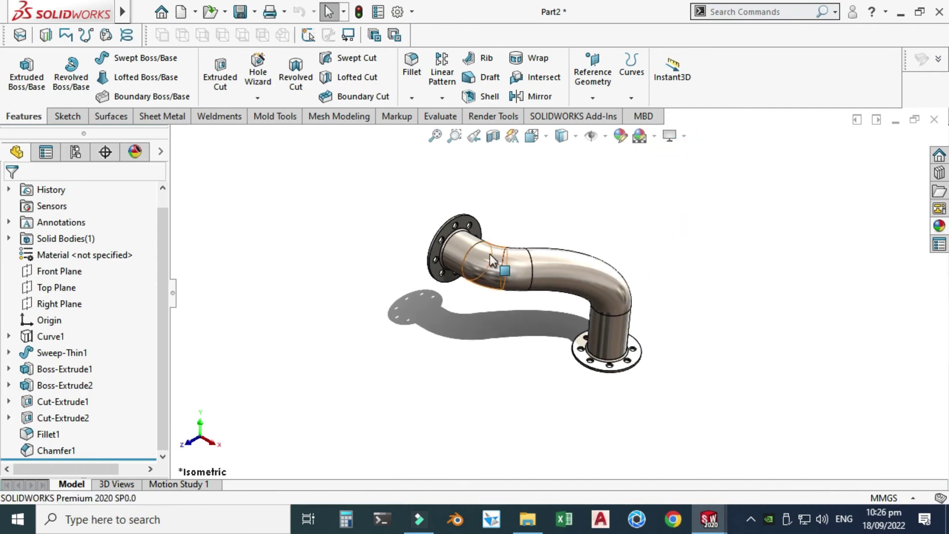
scroll(545, 313, "down", 2)
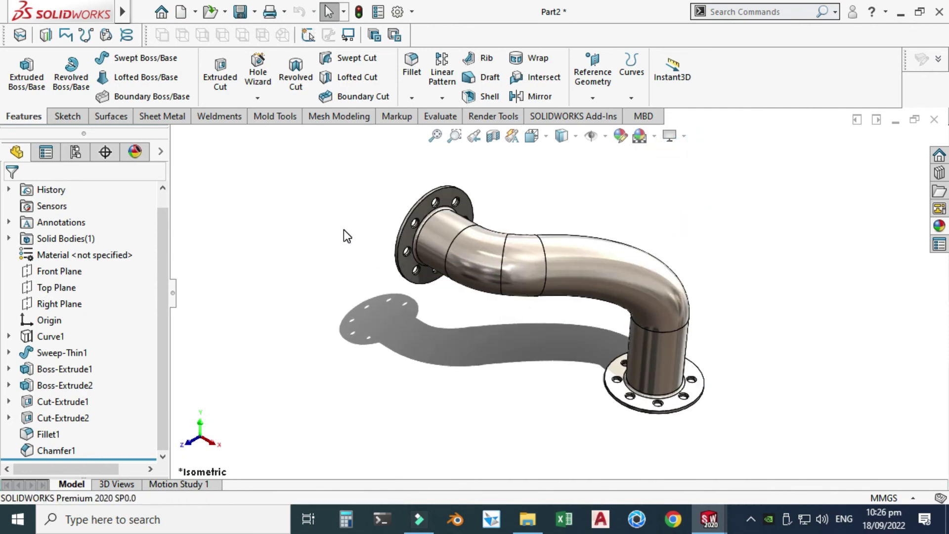
Save the part to the Desktop under the file name "Practice Exercise 21"
key("ctrl+s")
key("BackSpace")
type("Practicr")
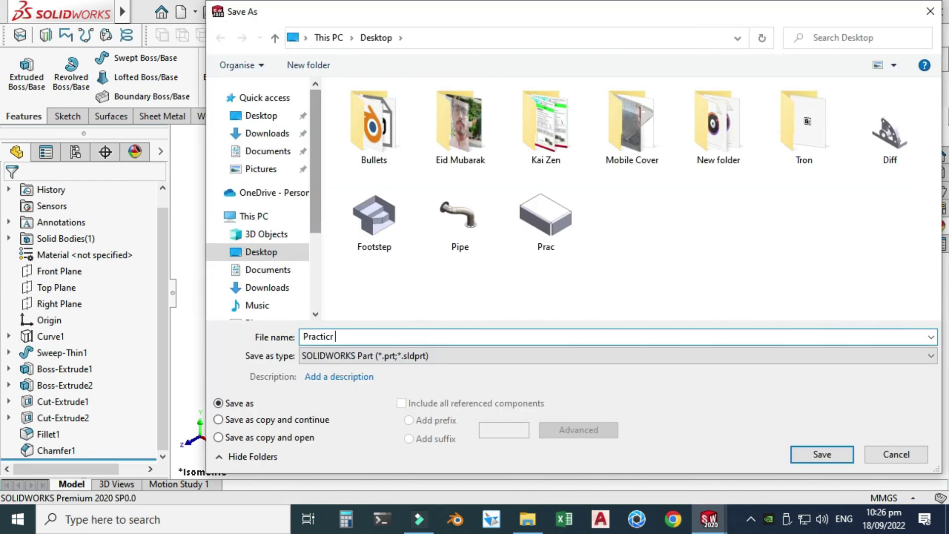
key("BackSpace")
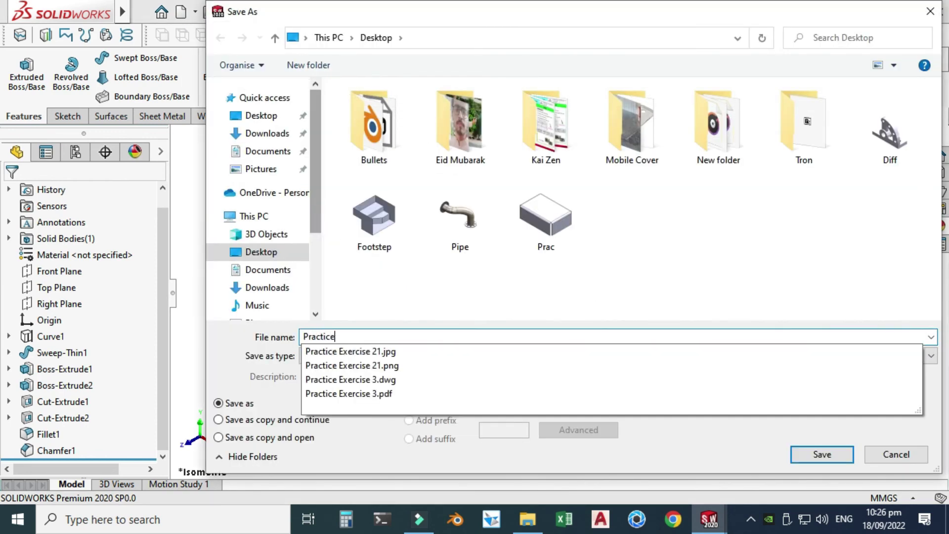
type("e Exercise 21")
key("Return")
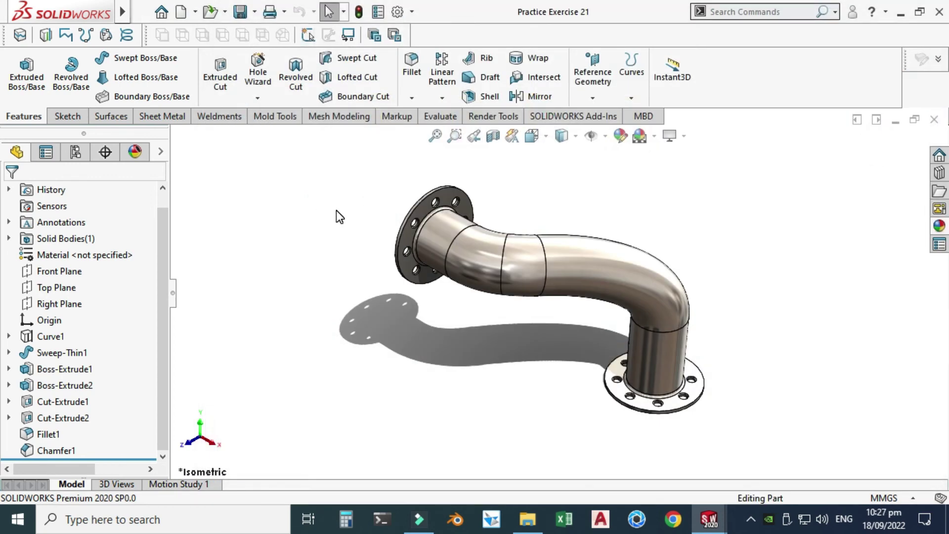
Create a planar section view, sliding the section plane along the pipe and placing it through the vertical leg and lower flange
right_click(571, 172)
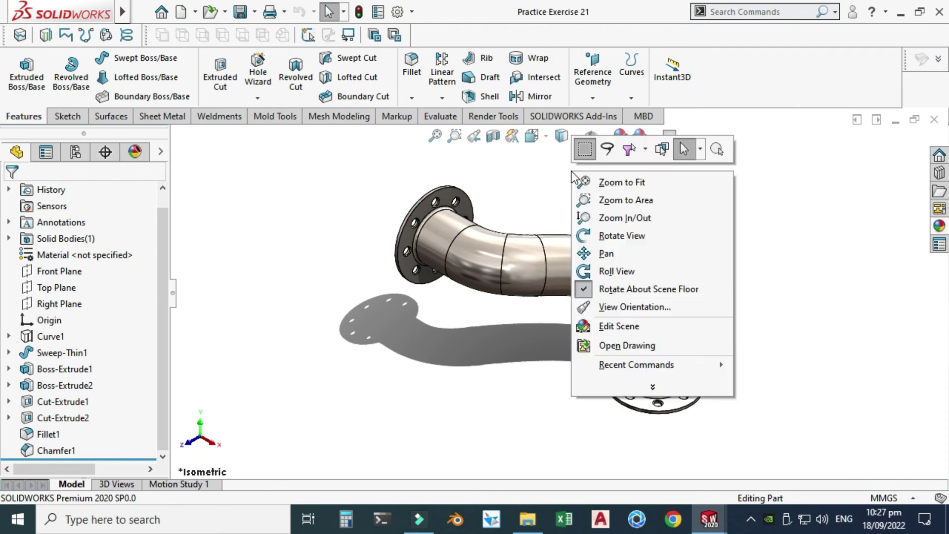
middle_click_drag(572, 172, 605, 211)
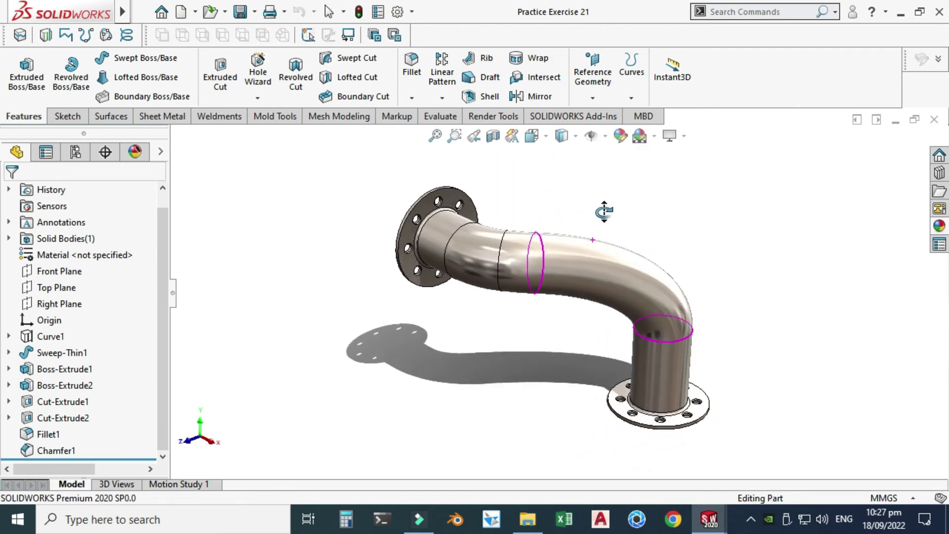
left_click(493, 135)
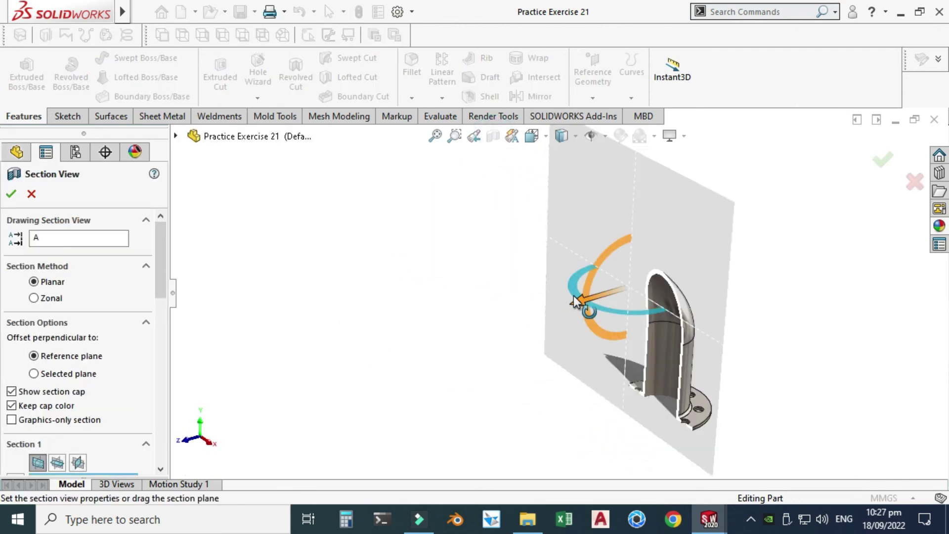
middle_click_drag(575, 306, 331, 316)
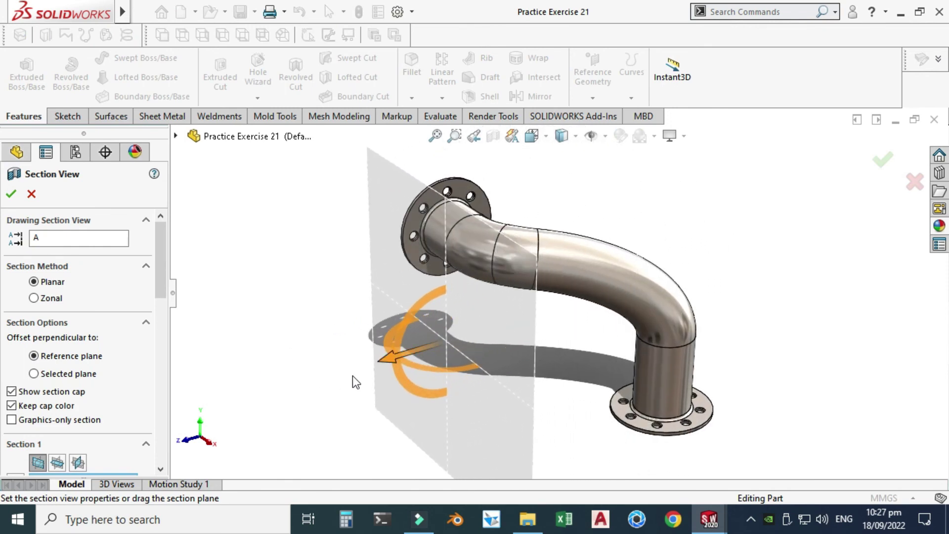
left_click_drag(398, 341, 654, 363)
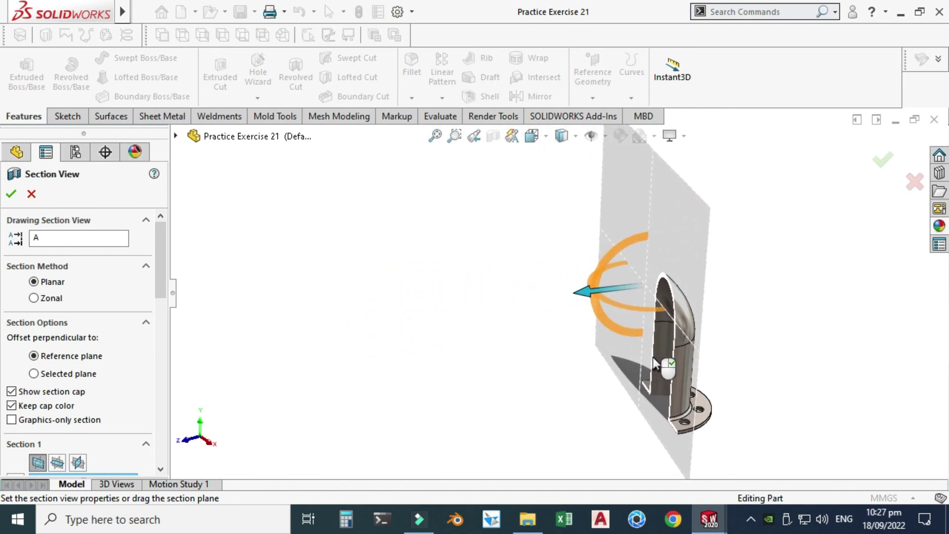
left_click(883, 159)
Examine the sectioned pipe wall and lower flange from other angles, and turn the section view off
right_click(807, 184)
left_click(840, 244)
left_click_drag(777, 287, 426, 195)
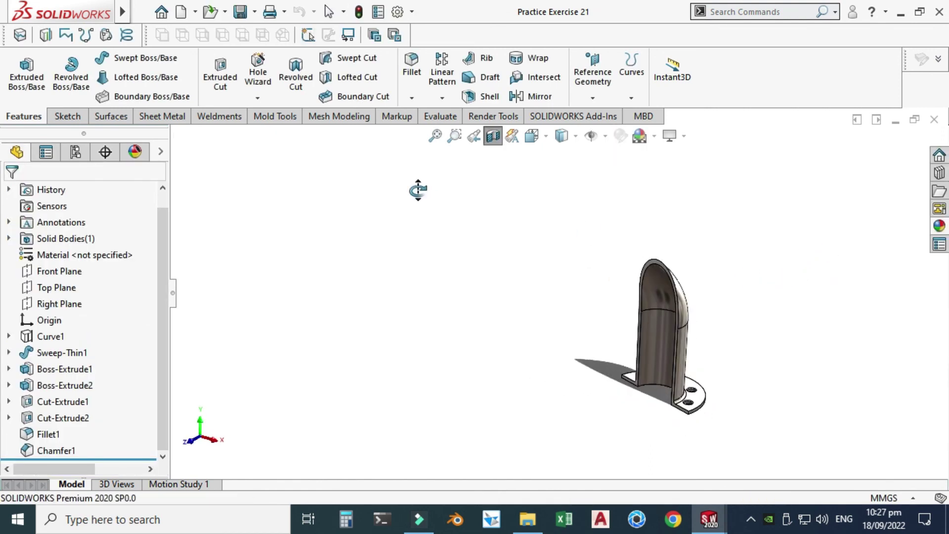
left_click(493, 135)
left_click_drag(491, 203, 573, 162)
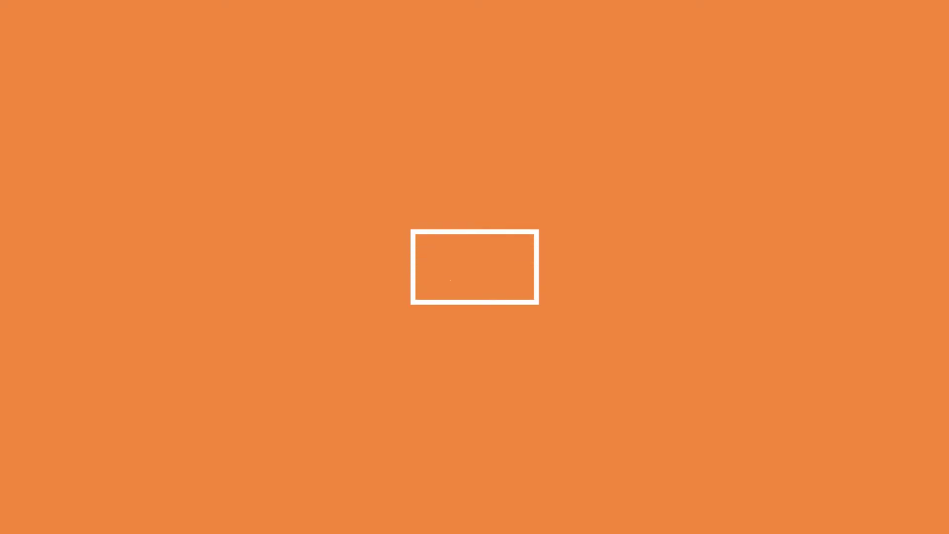